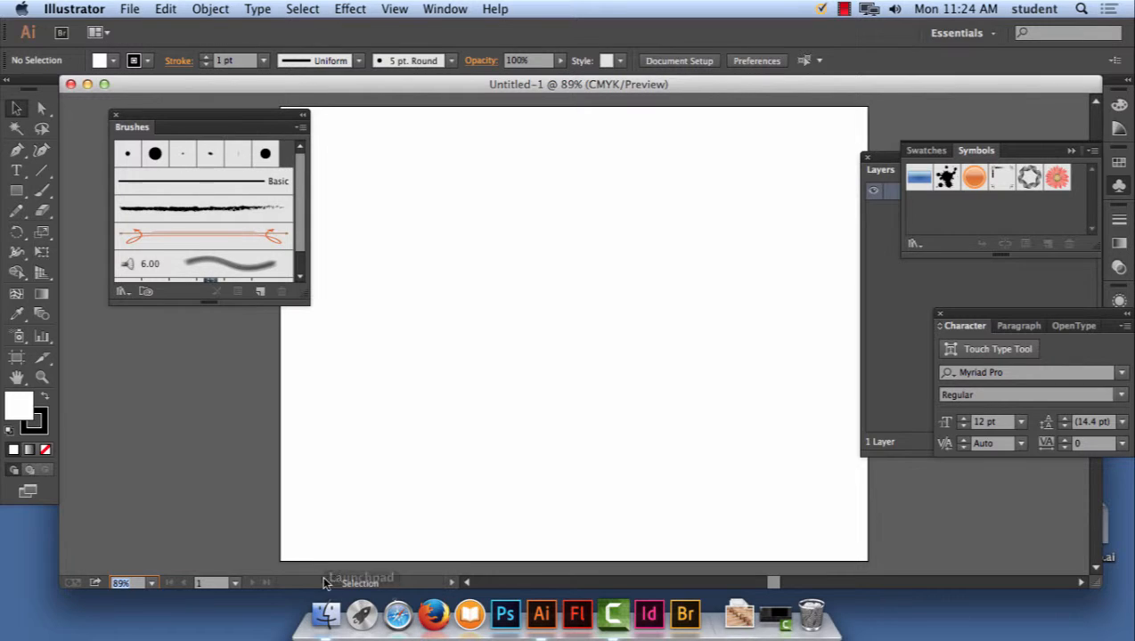
Place crab_drawing.jpg from the Desktop at its original size on the artboard and undo the placement
click(127, 9)
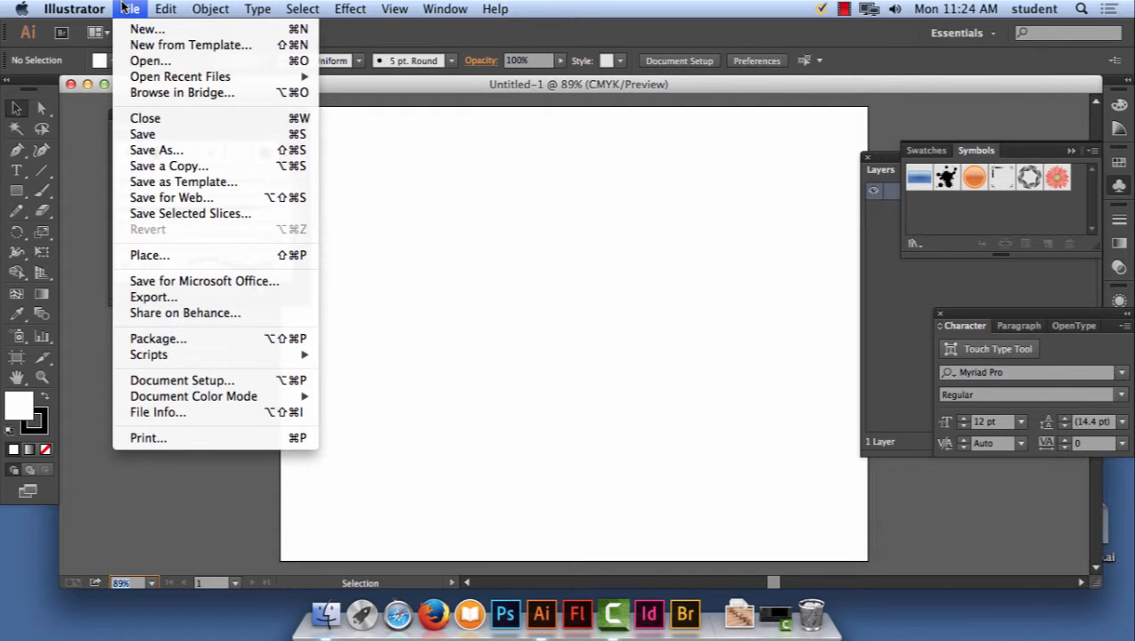
click(192, 258)
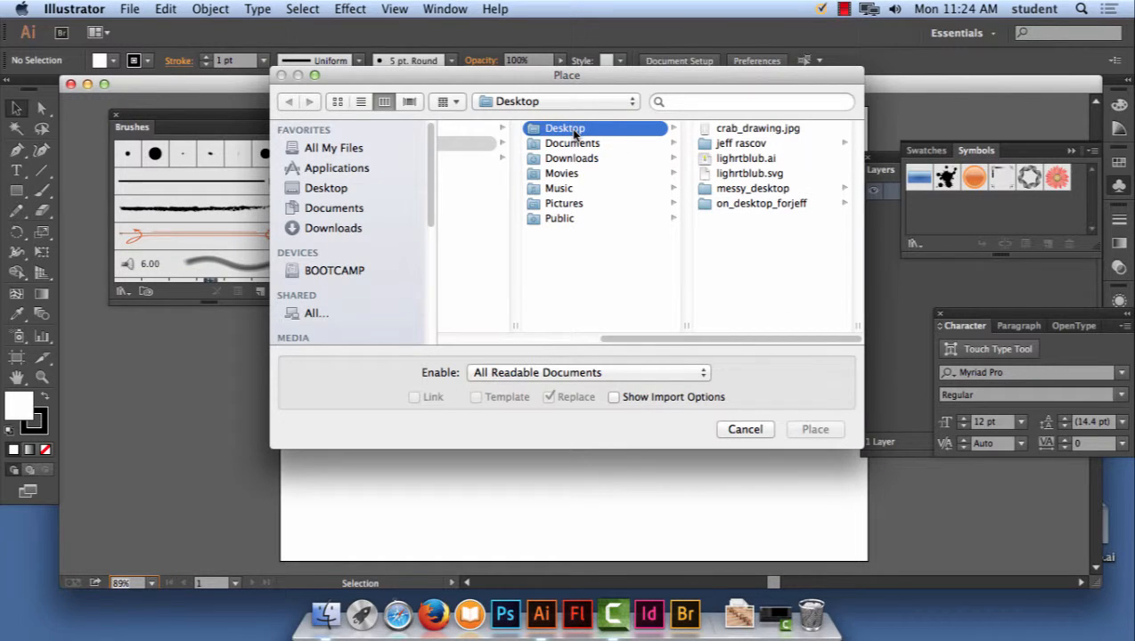
click(750, 131)
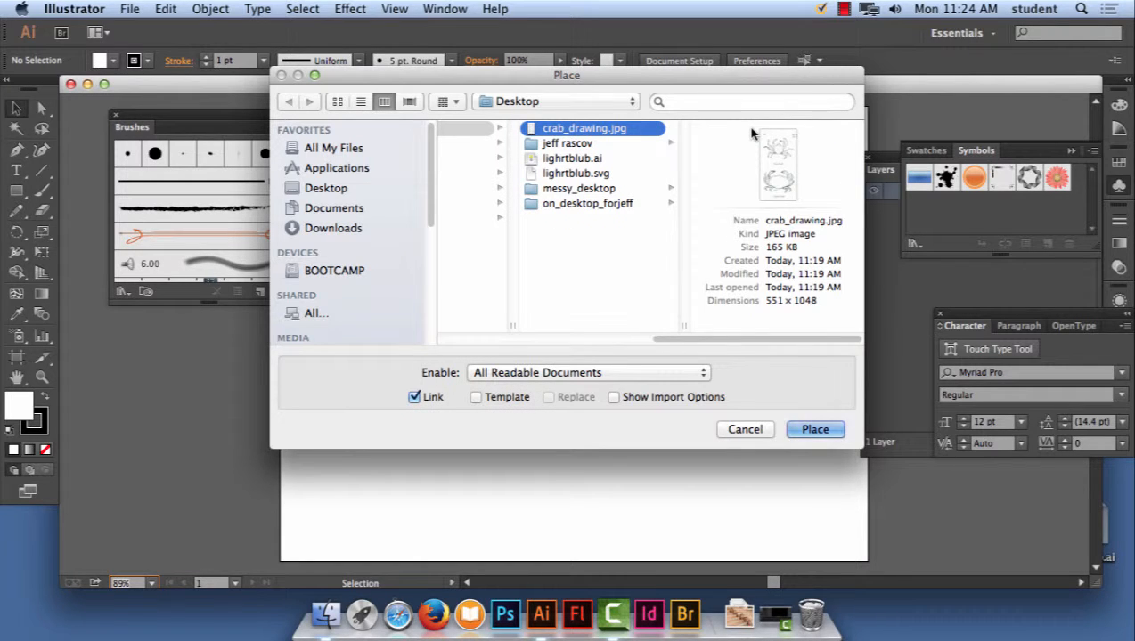
click(815, 430)
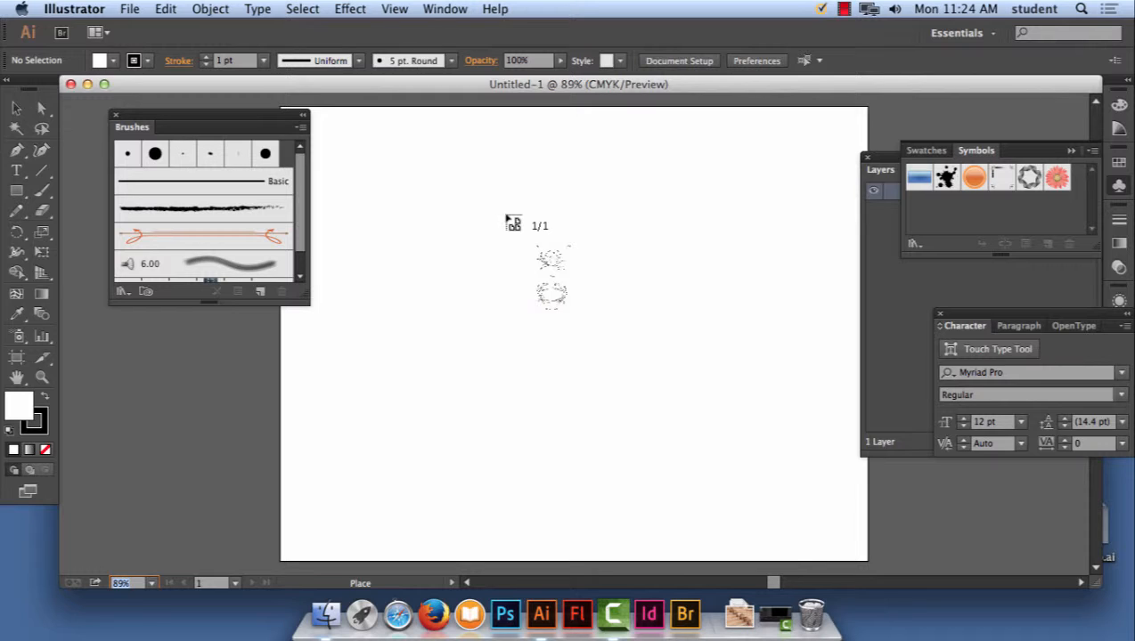
click(506, 215)
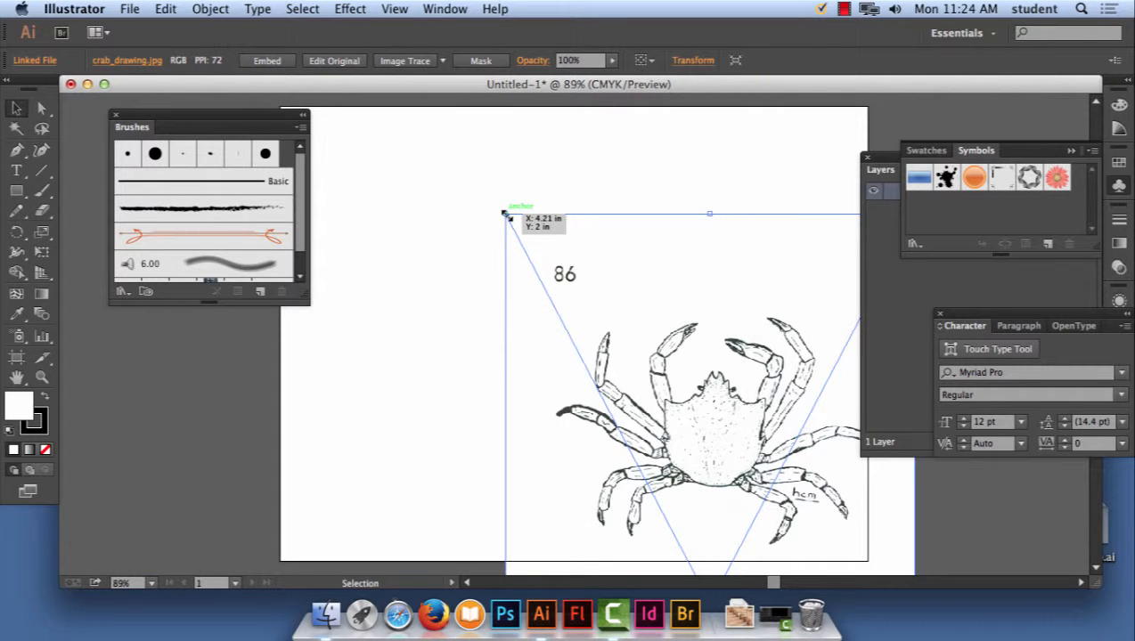
click(173, 11)
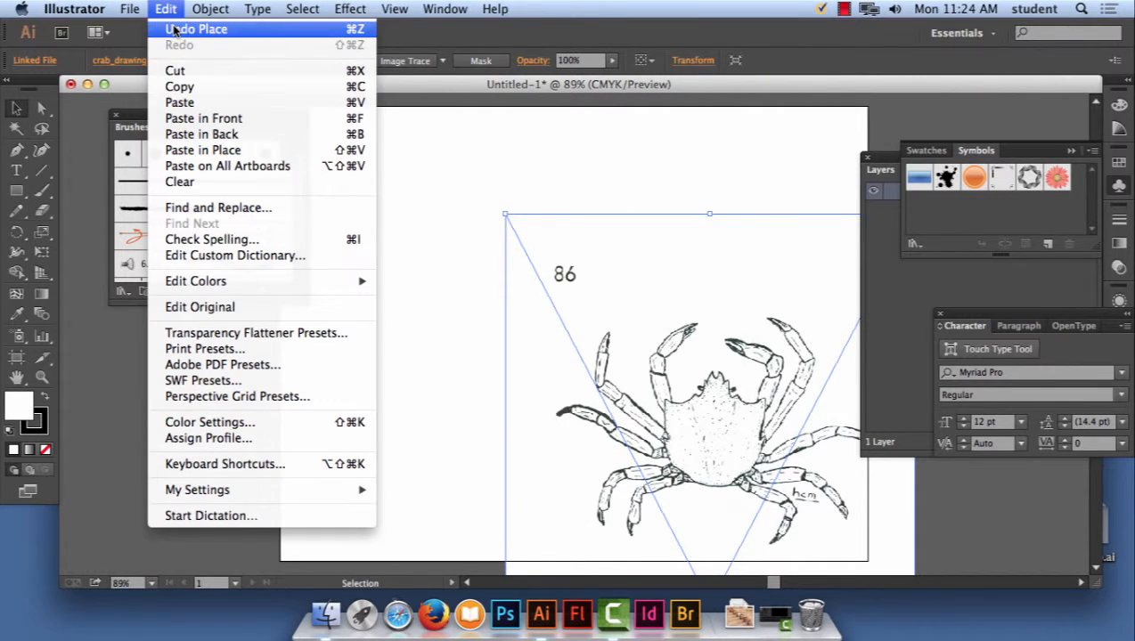
click(174, 30)
Place crab_drawing.jpg again, scaled to the full height of the artboard, and delete the placed image
click(129, 9)
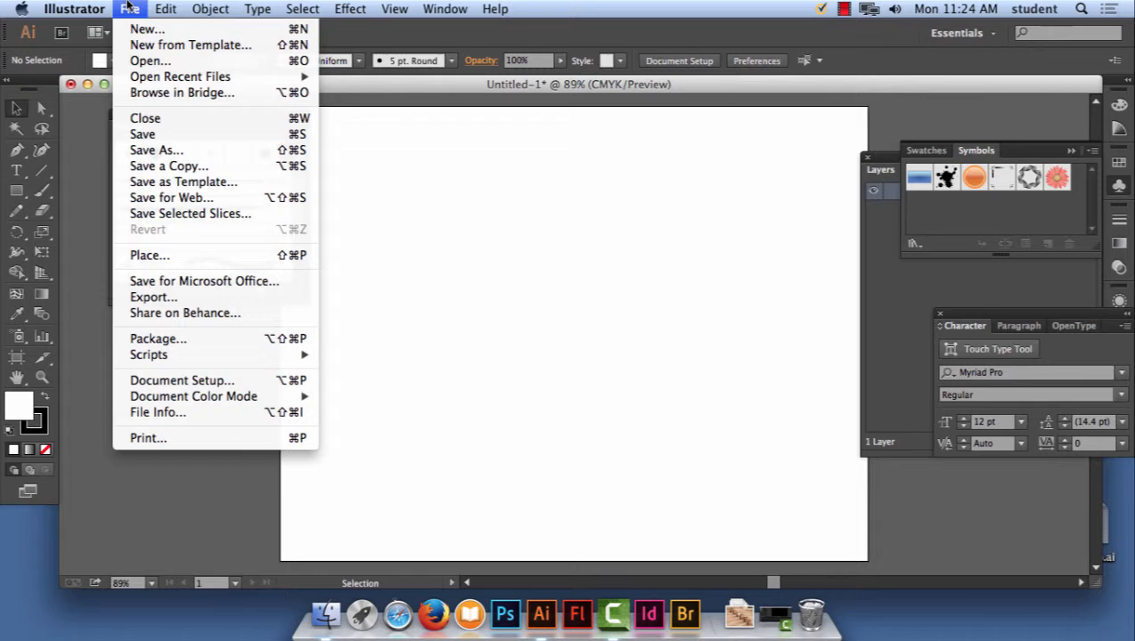
click(164, 254)
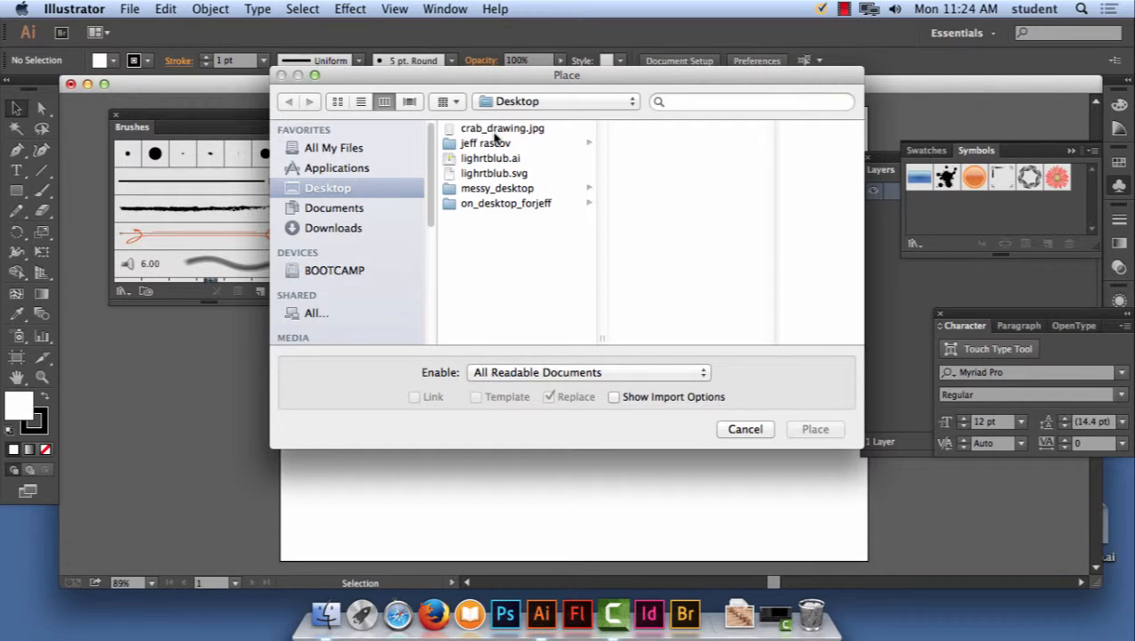
click(494, 130)
click(815, 430)
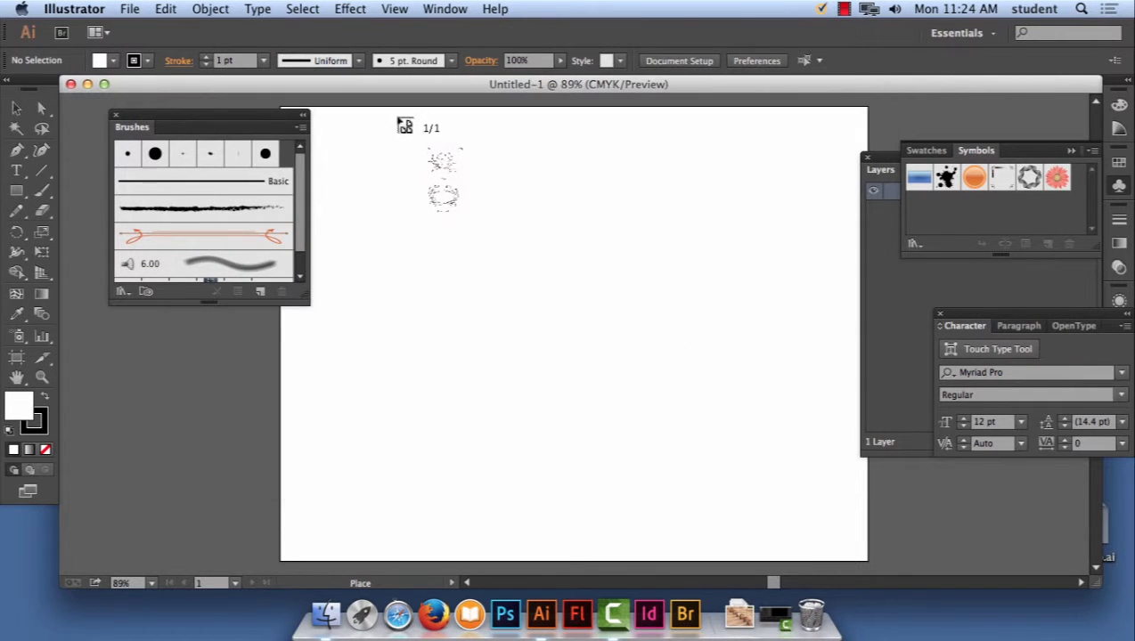
drag(395, 107, 778, 560)
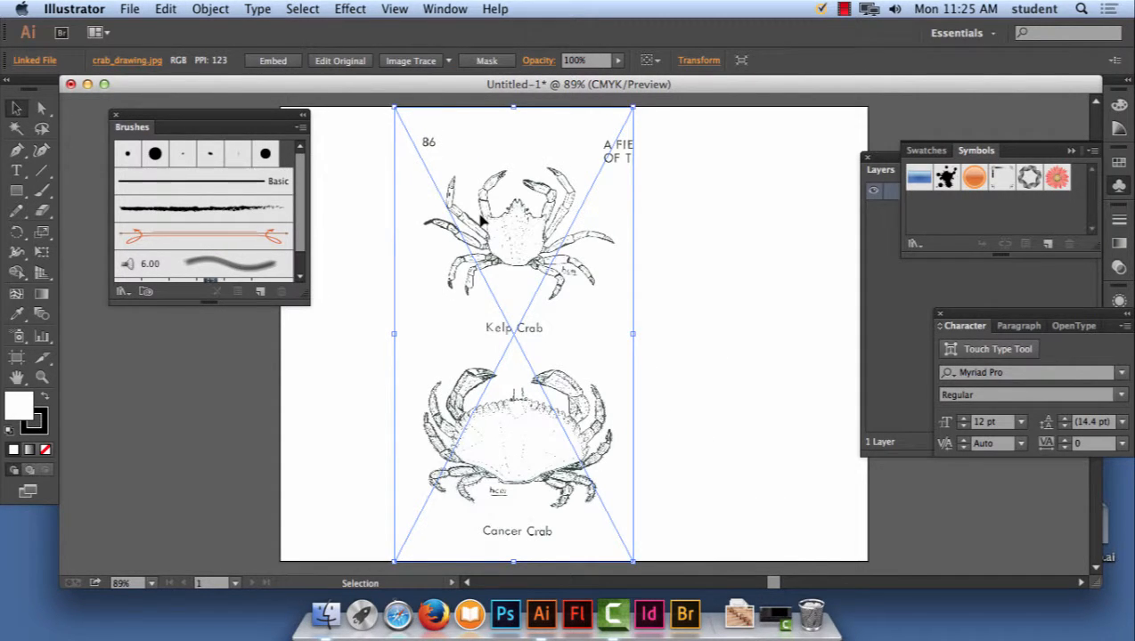
key(Delete)
Place crab_drawing.jpg at its original size near the artboard's upper edge
click(143, 5)
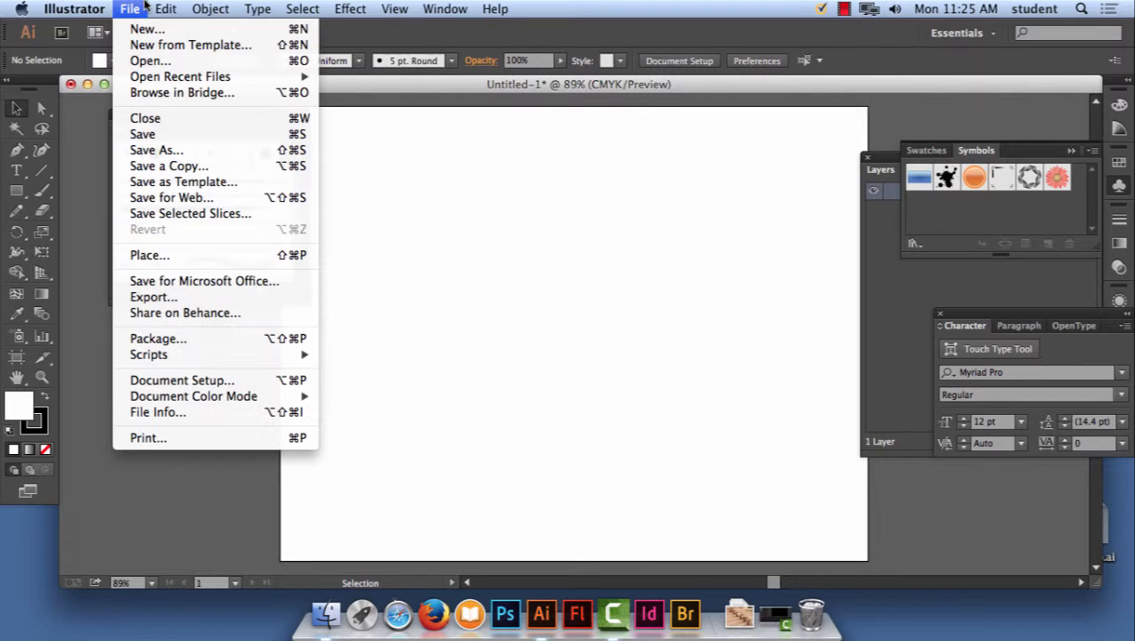
click(147, 255)
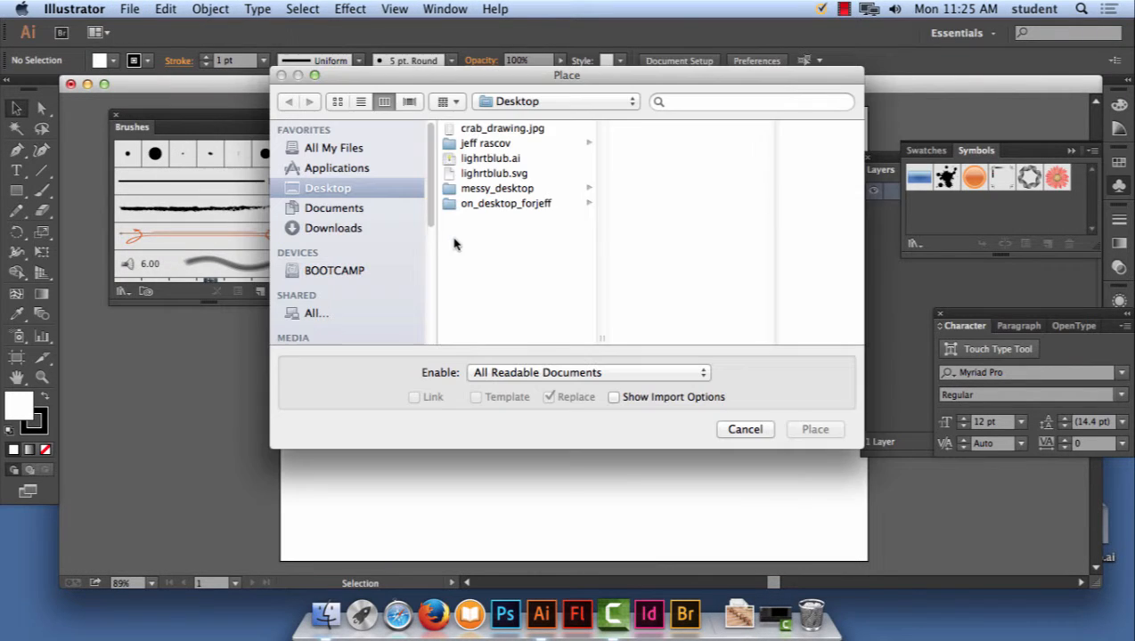
click(501, 129)
click(815, 429)
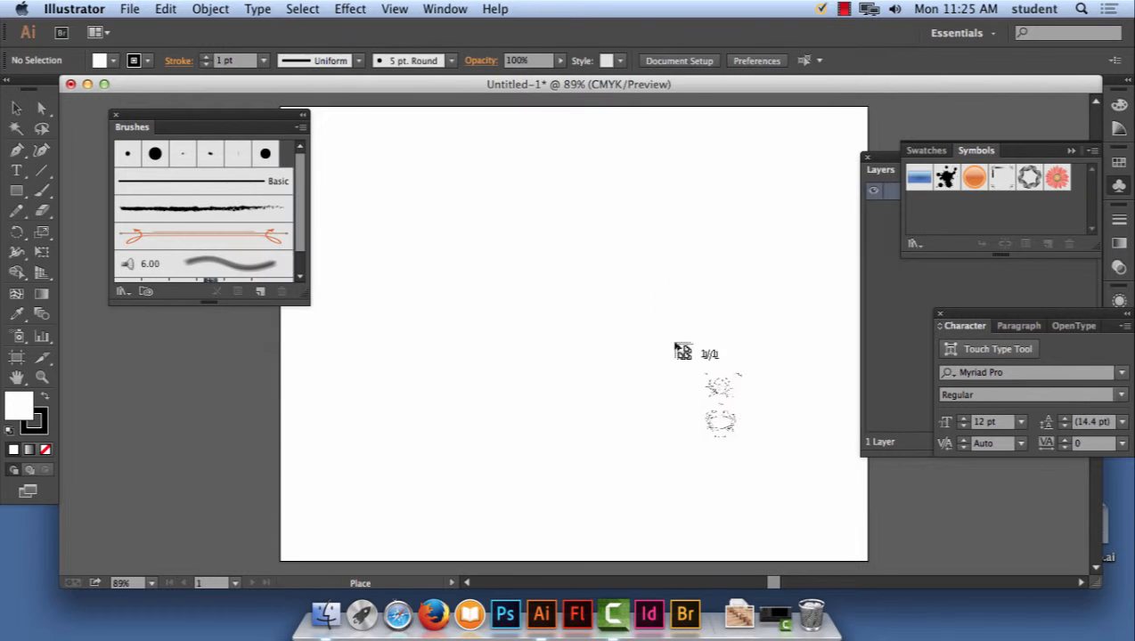
click(426, 134)
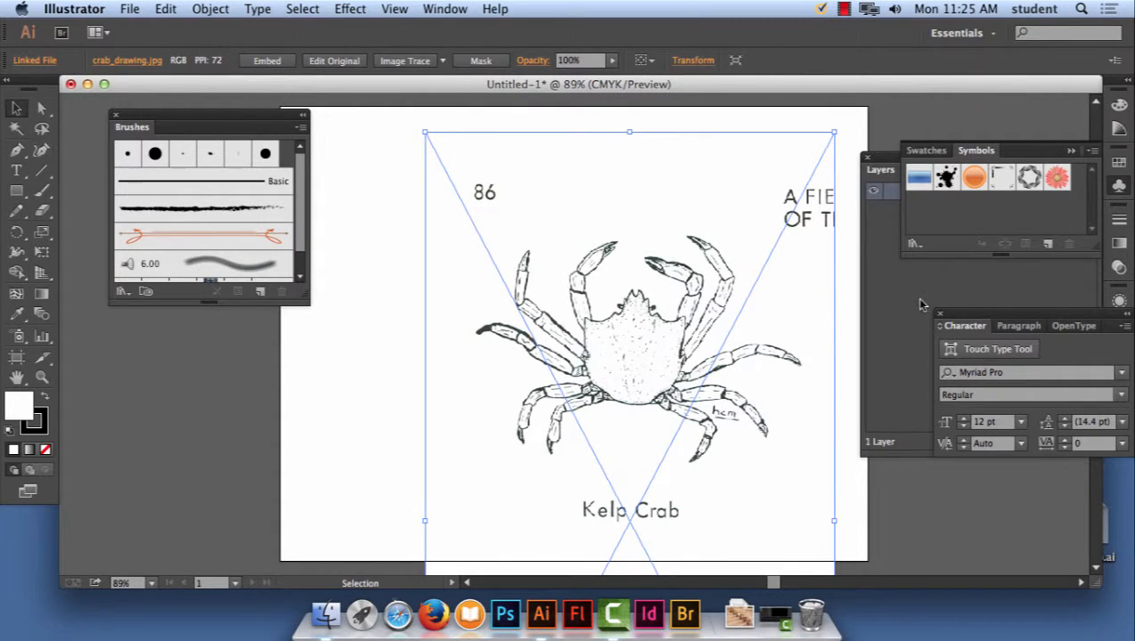
Position the placed image so that the Kelp Crab drawing sits in the middle of the artboard
drag(638, 367, 634, 326)
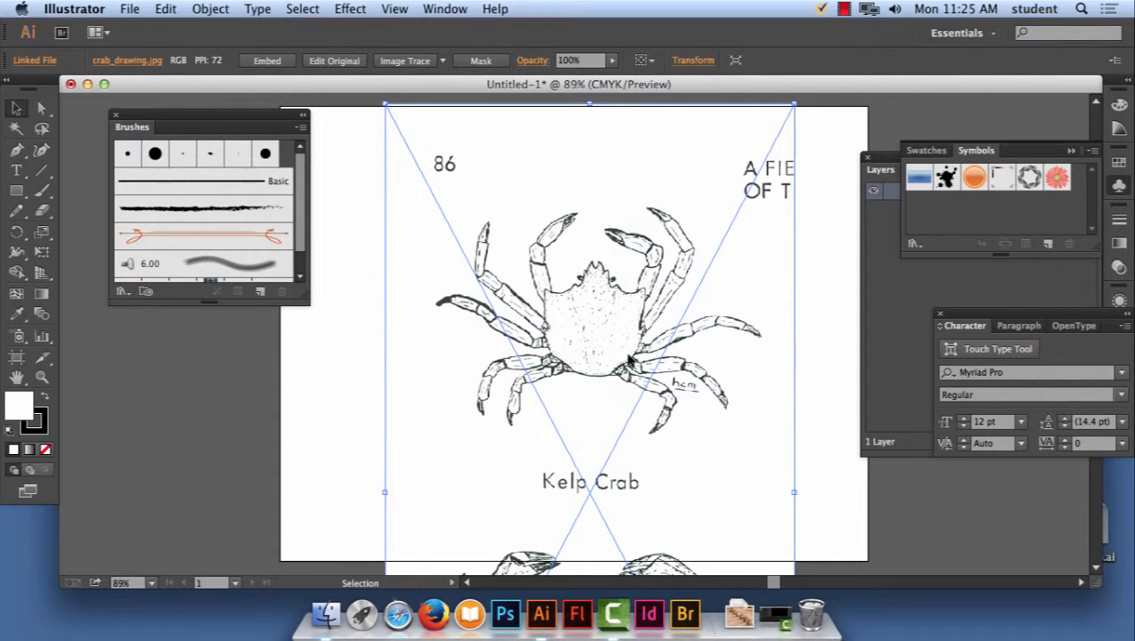
drag(626, 354, 565, 69)
drag(575, 230, 608, 344)
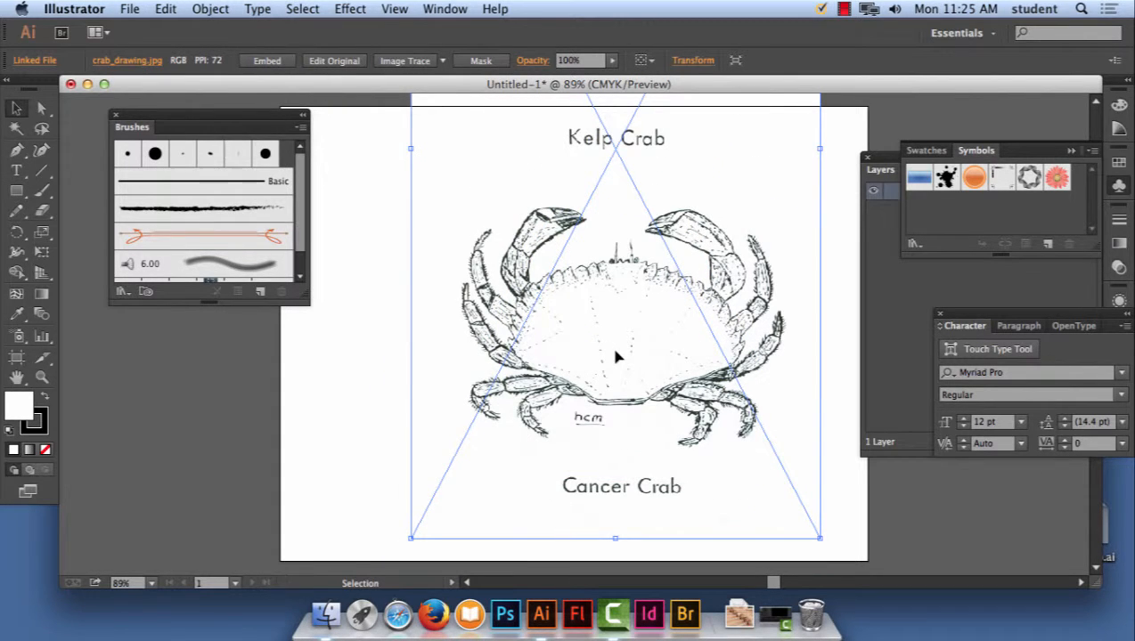
key(super+z)
key(super+z)
drag(609, 271, 591, 359)
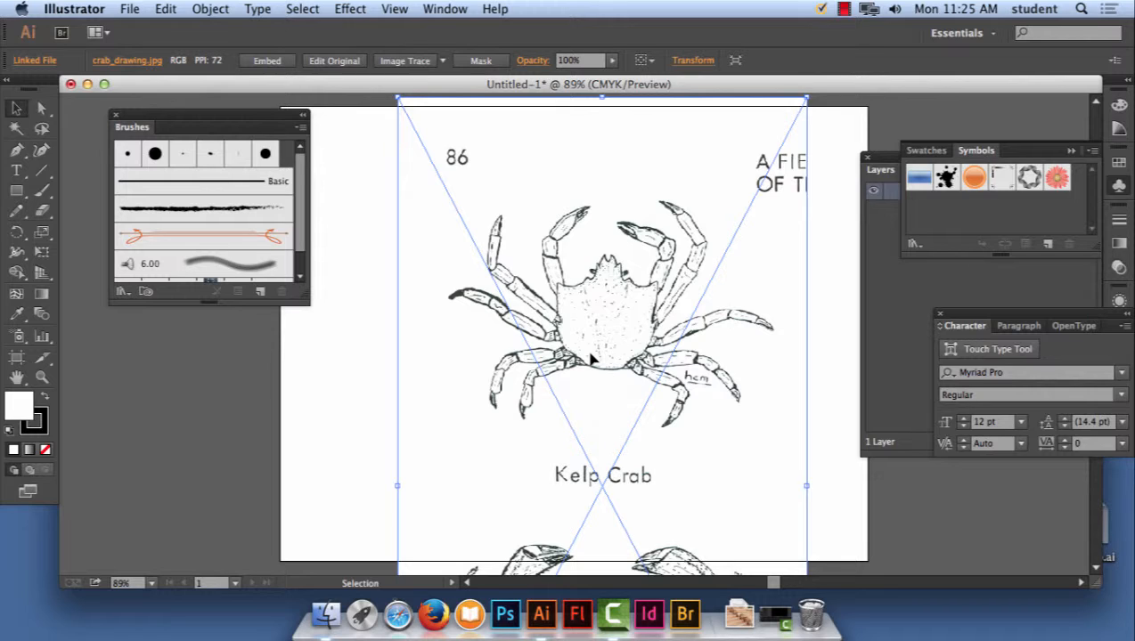
Close the Brushes panel and float the Layers panel on its own beside the crab drawing
click(115, 115)
click(429, 8)
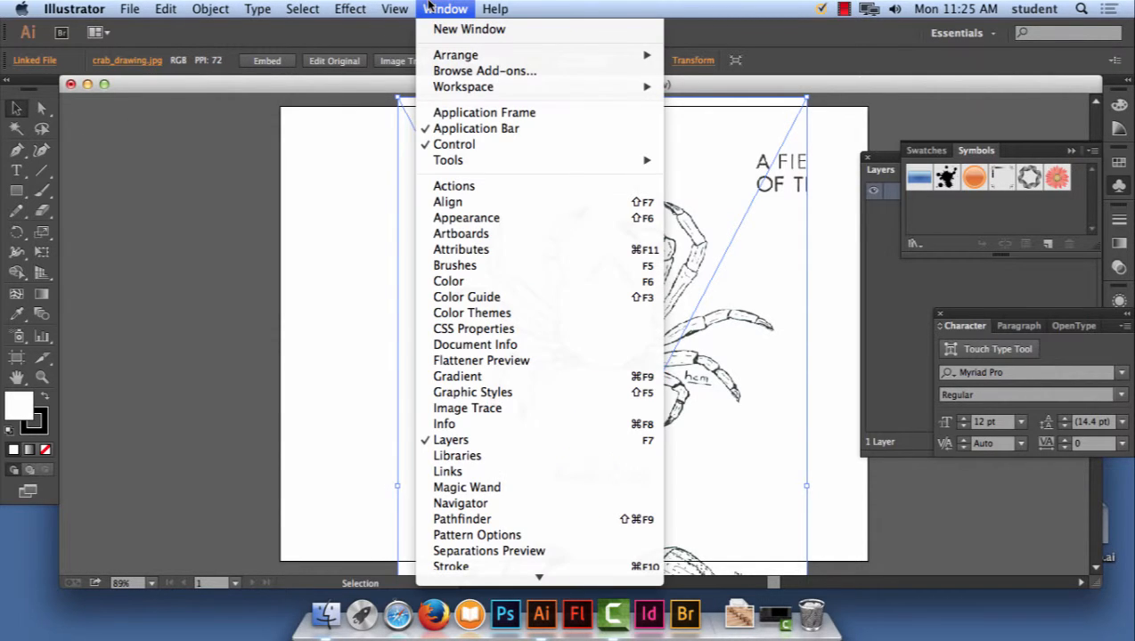
click(552, 439)
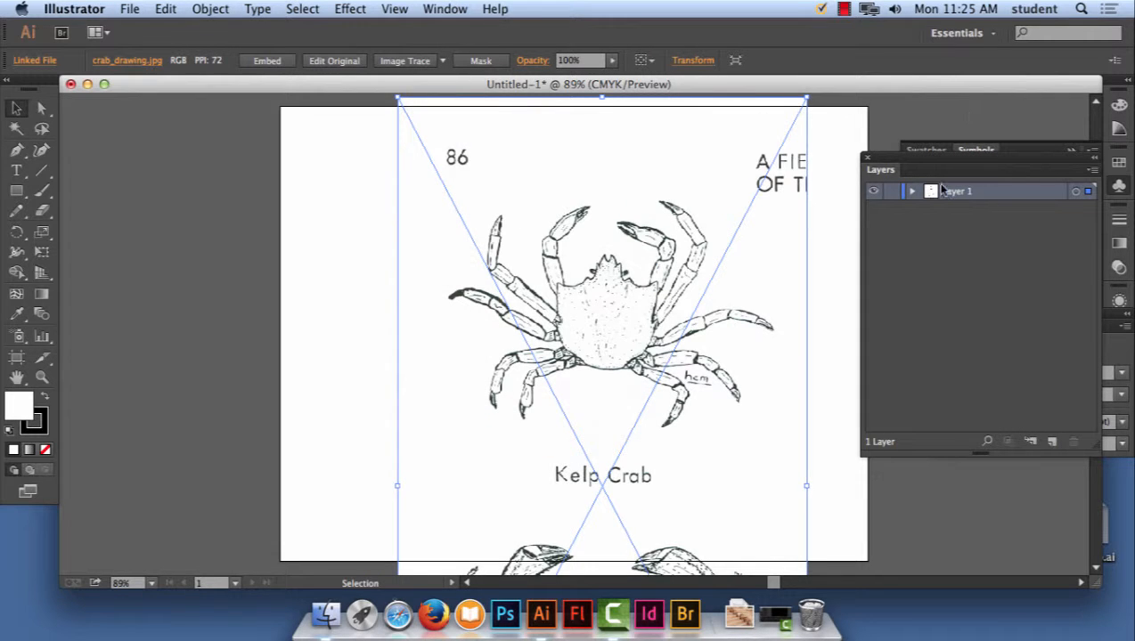
drag(887, 160, 145, 141)
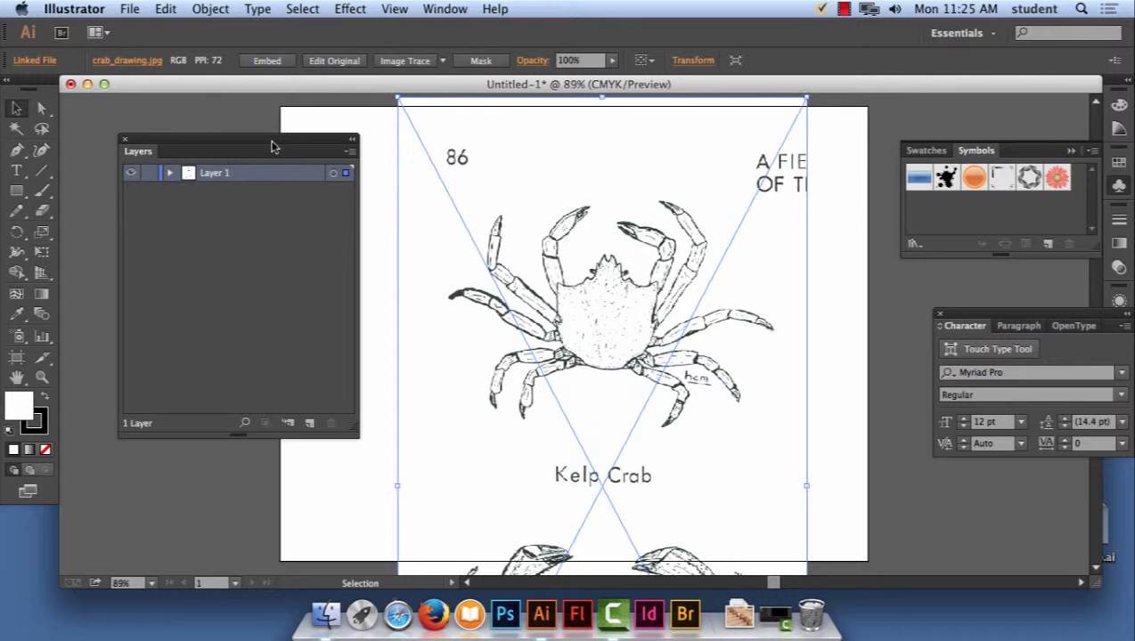
drag(273, 143, 1038, 403)
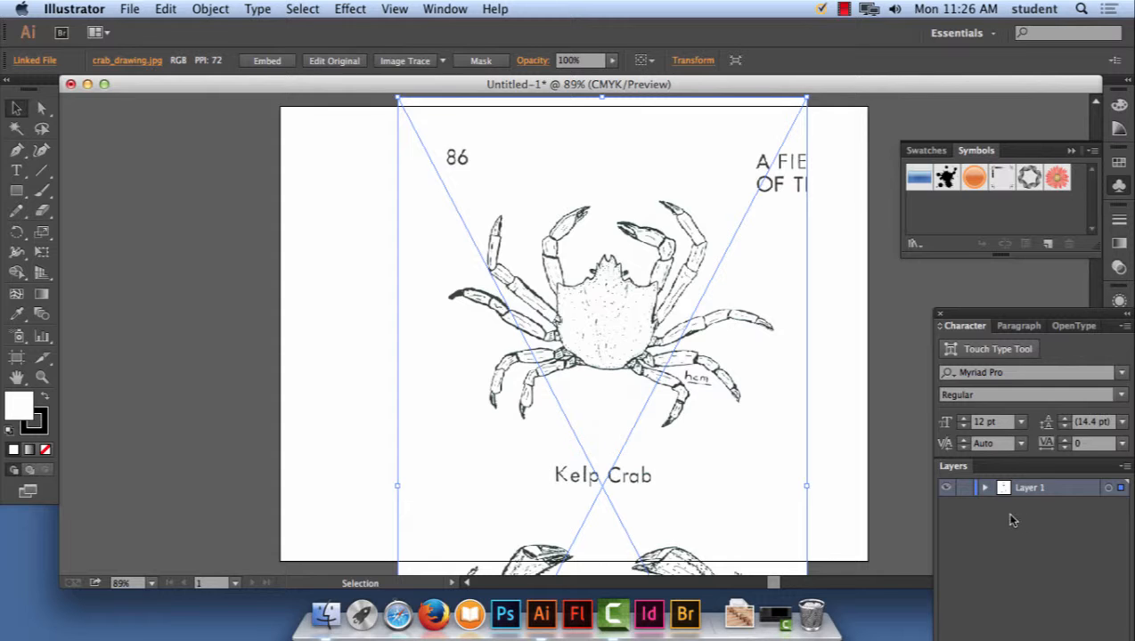
drag(953, 467, 161, 169)
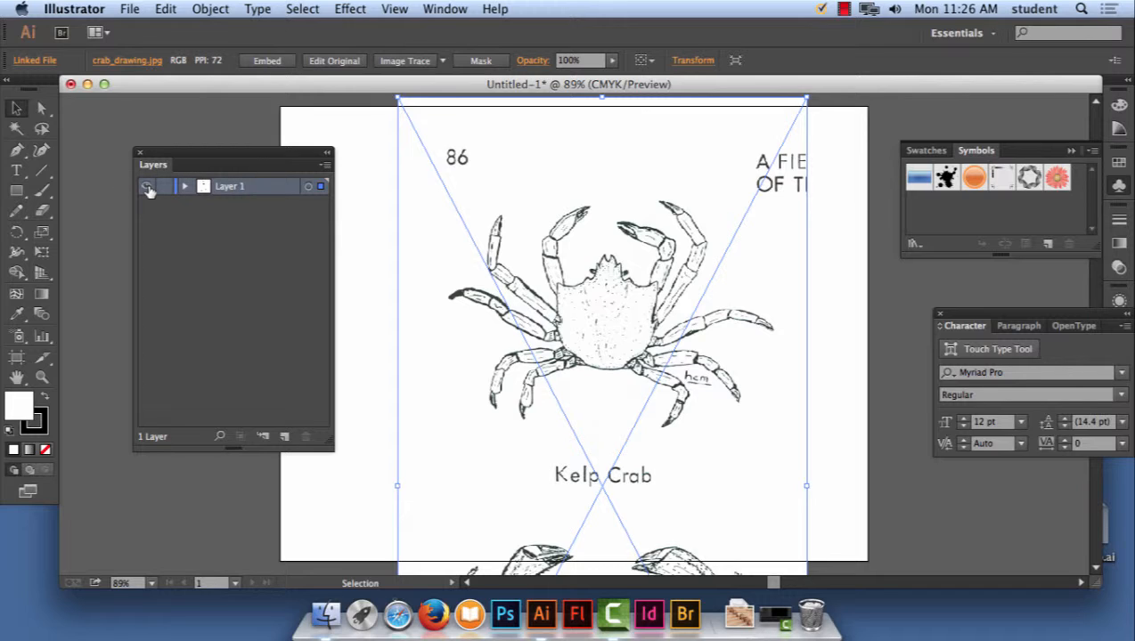
Hide and show Layer 1 repeatedly, ending with the crab drawing shown
click(147, 188)
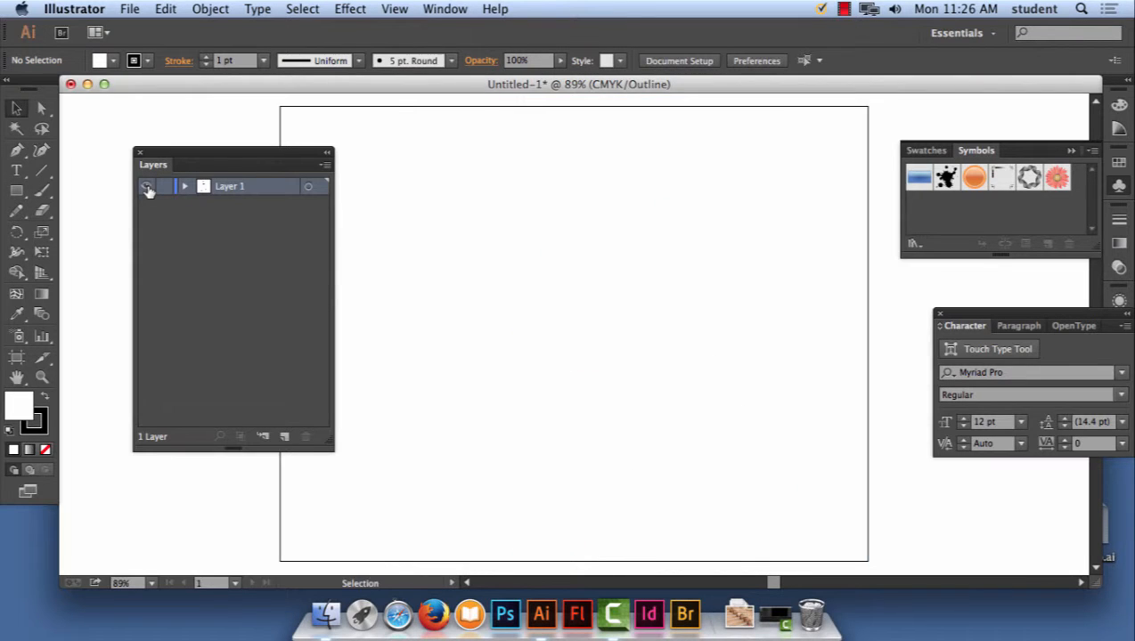
click(147, 188)
click(149, 191)
click(149, 190)
click(149, 191)
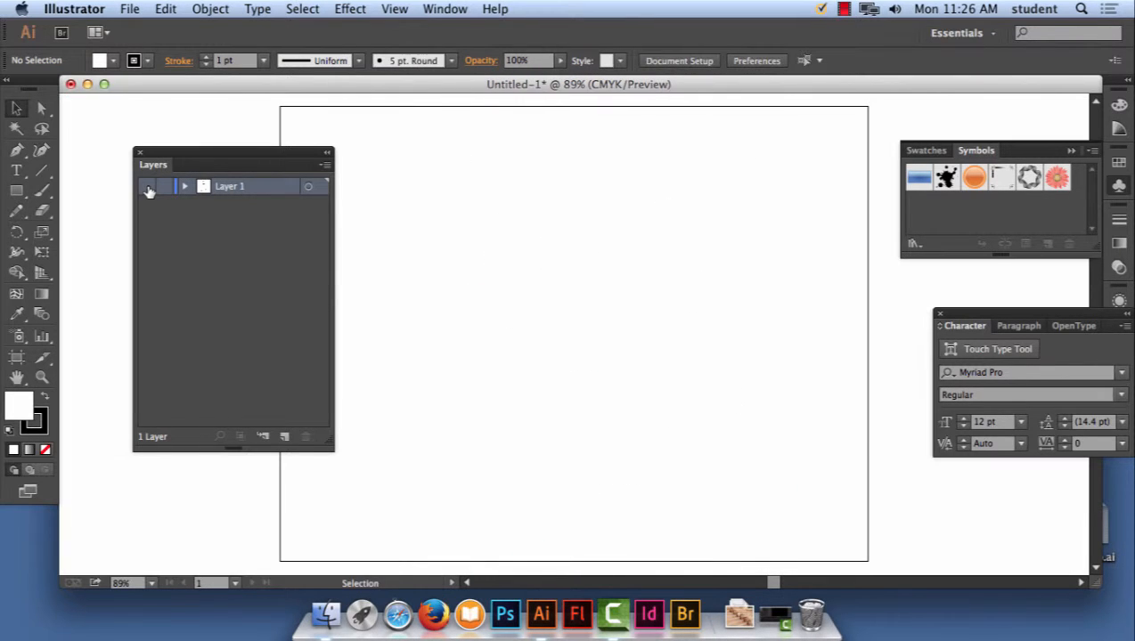
click(149, 190)
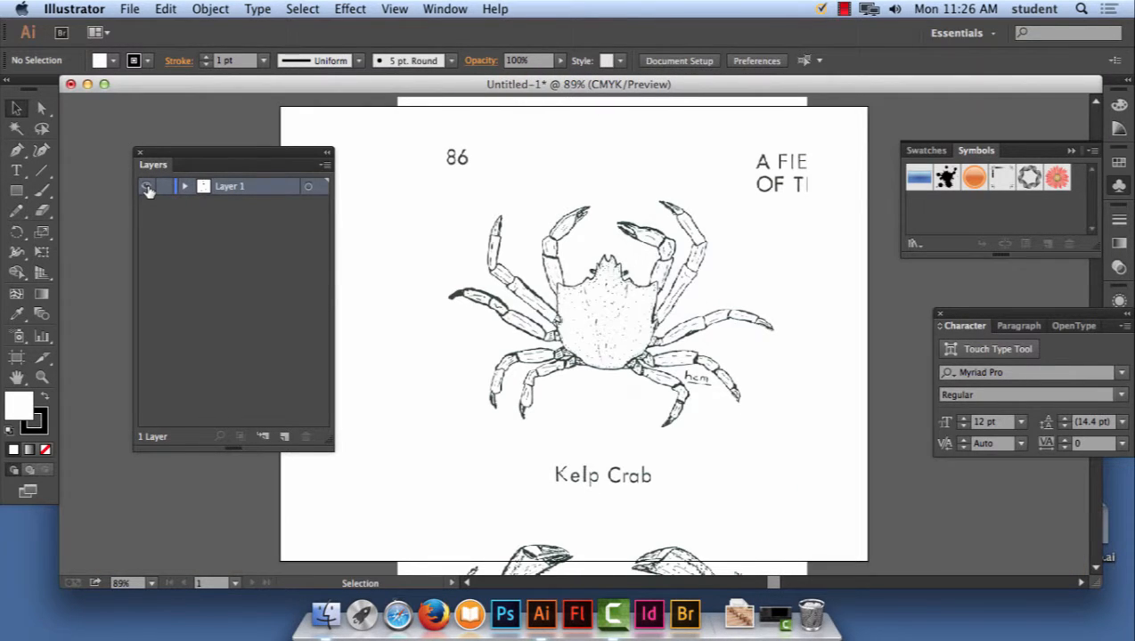
Lock Layer 1 and add a new layer above it
click(164, 189)
click(284, 436)
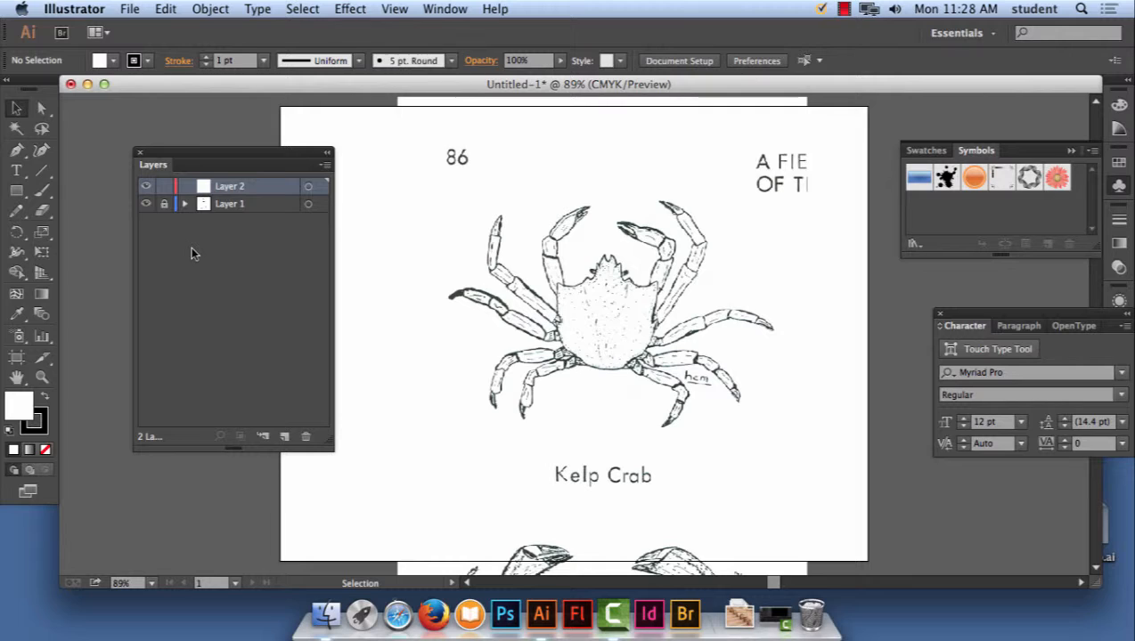
Rename the locked layer with the placed image "scan crab" and the new layer above it "legs"
double_click(233, 204)
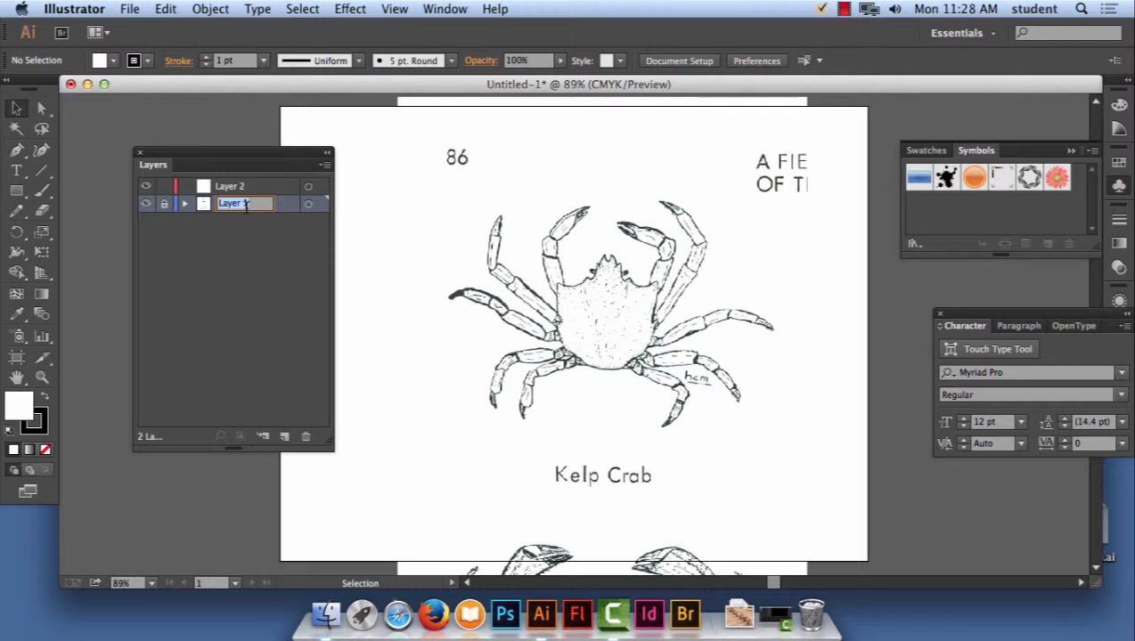
text(scan crab)
double_click(234, 189)
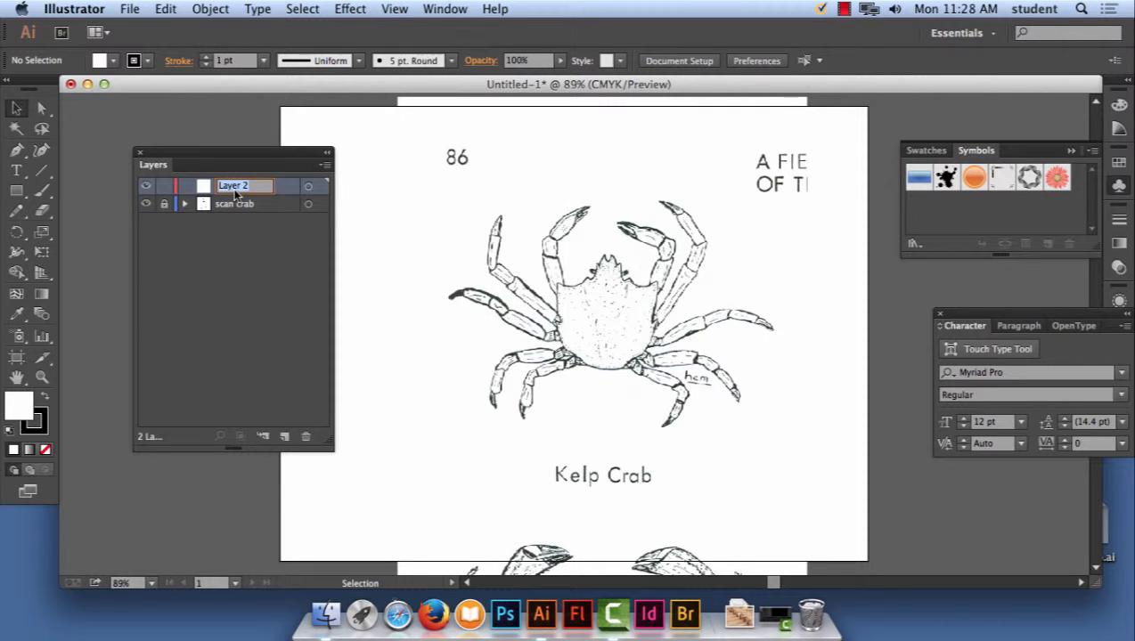
text(legs)
click(223, 247)
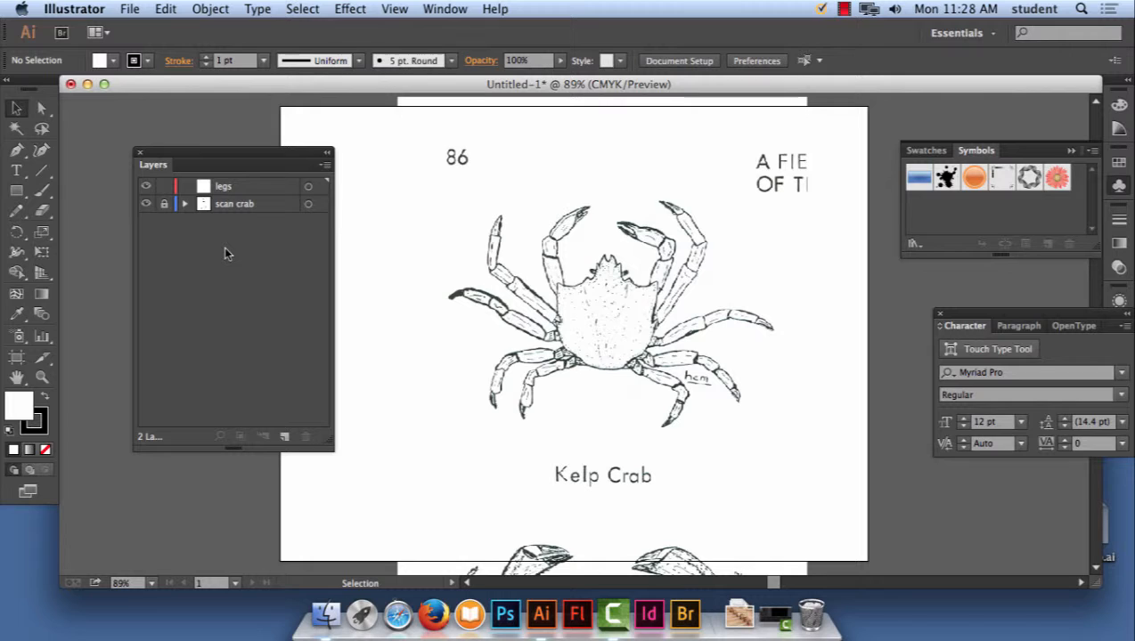
Review the layer options of the legs layer, including its color setting
double_click(209, 191)
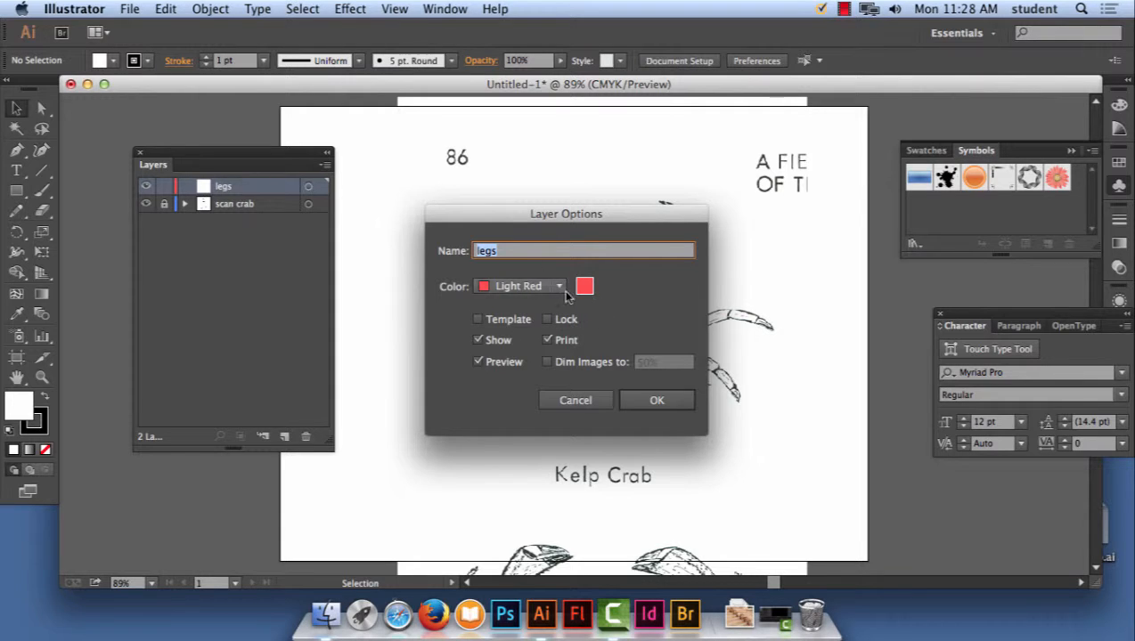
click(656, 401)
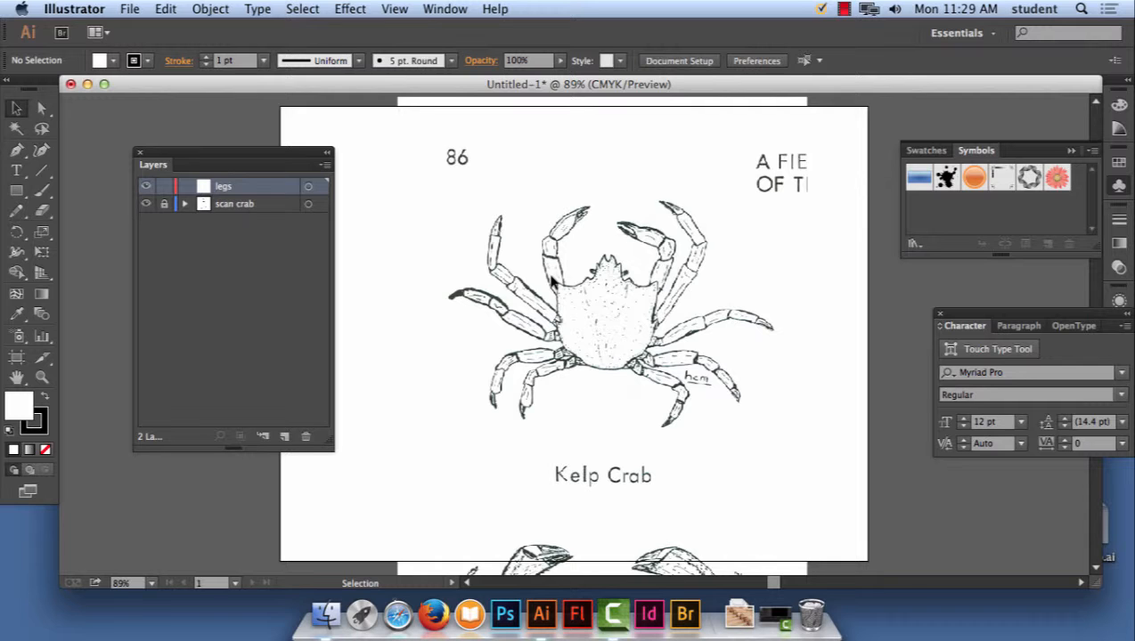
Move the Layers panel clear of the crab's front-left legs and activate the Pen tool
scroll(553, 282, up, 5)
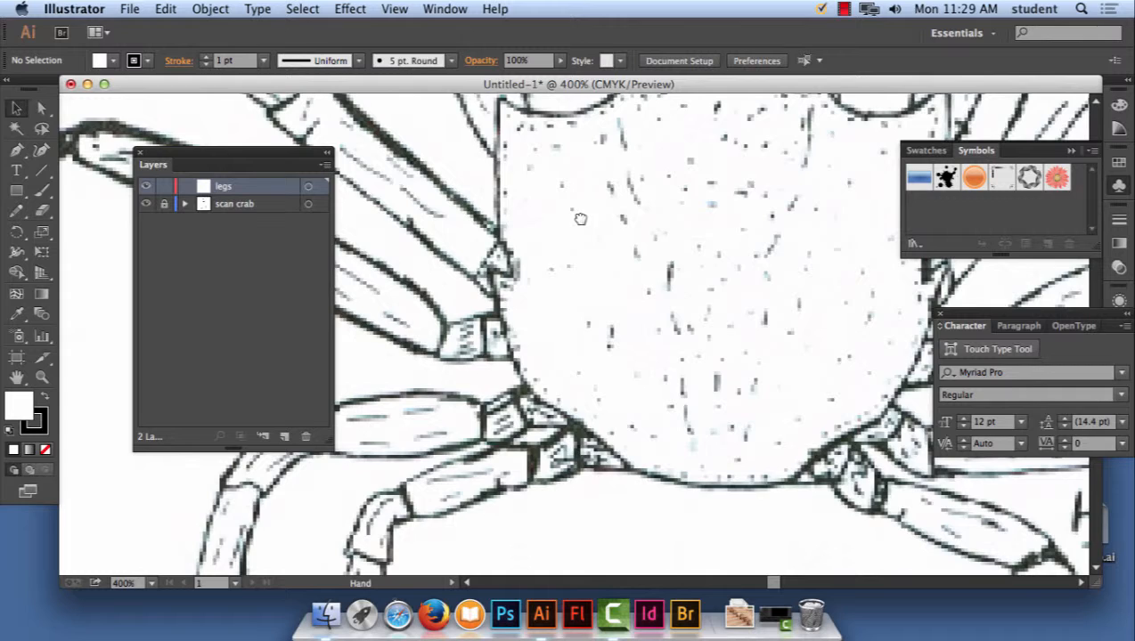
drag(580, 218, 629, 548)
drag(687, 319, 640, 322)
drag(252, 150, 765, 179)
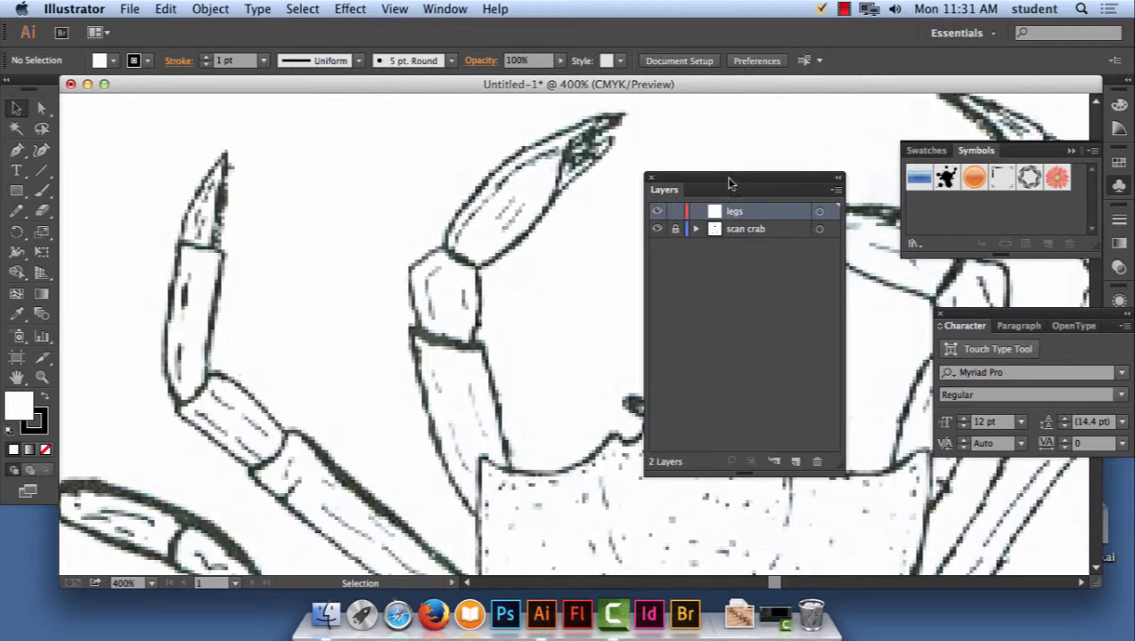
click(16, 150)
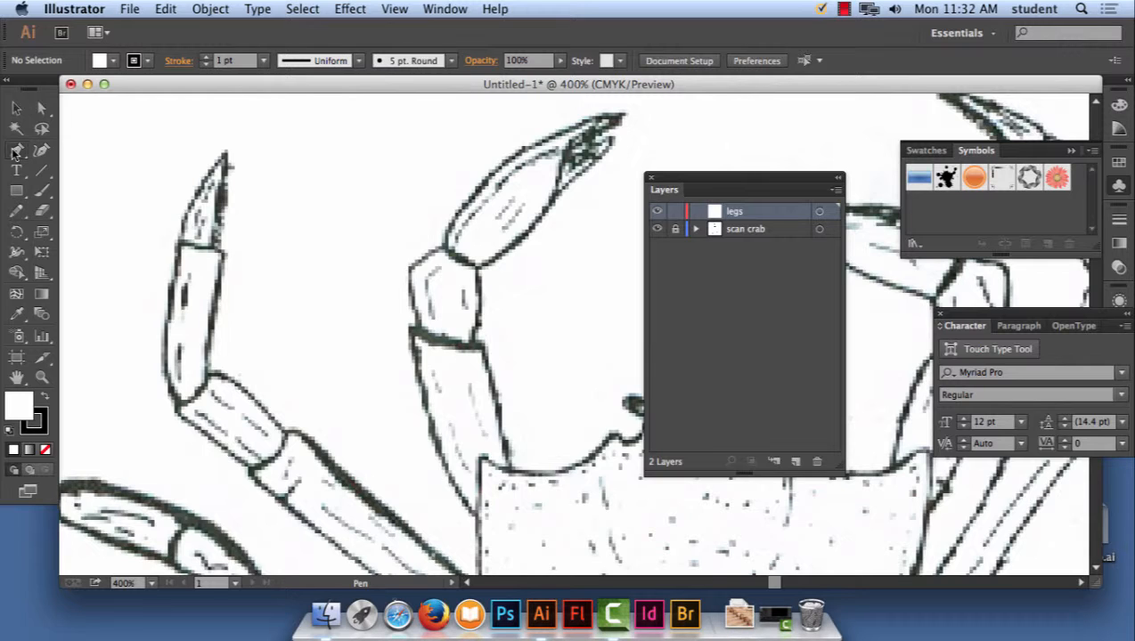
click(14, 153)
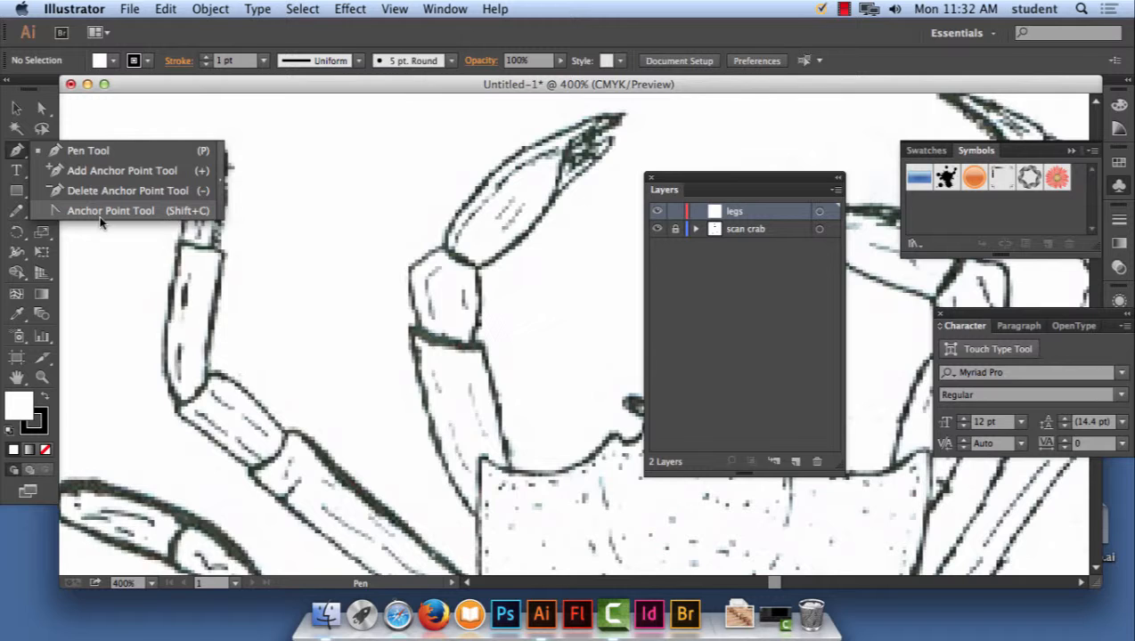
click(94, 149)
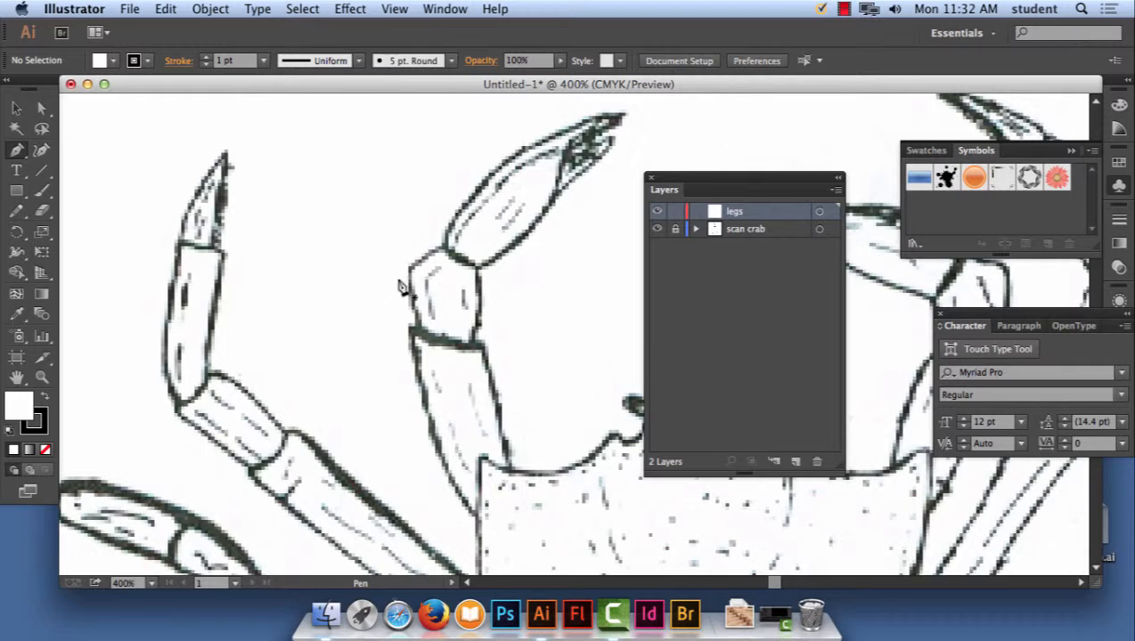
Trace the short middle segment of the crab's front-left claw leg as a closed, curved Pen path on the legs layer
key(super+equal)
key(super+equal)
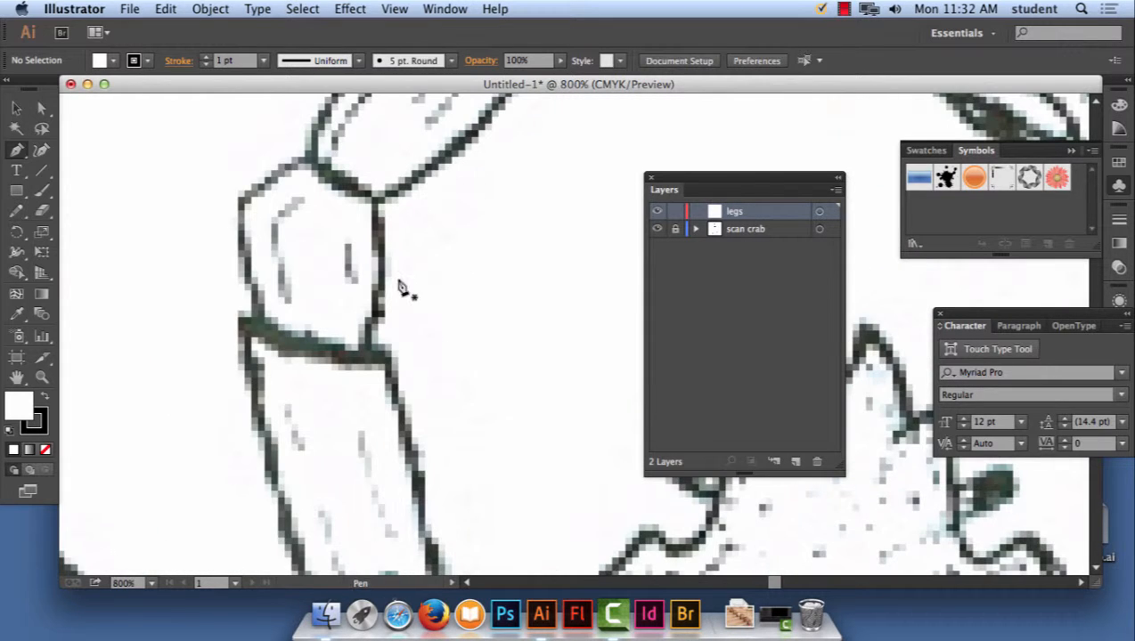
drag(335, 216, 402, 321)
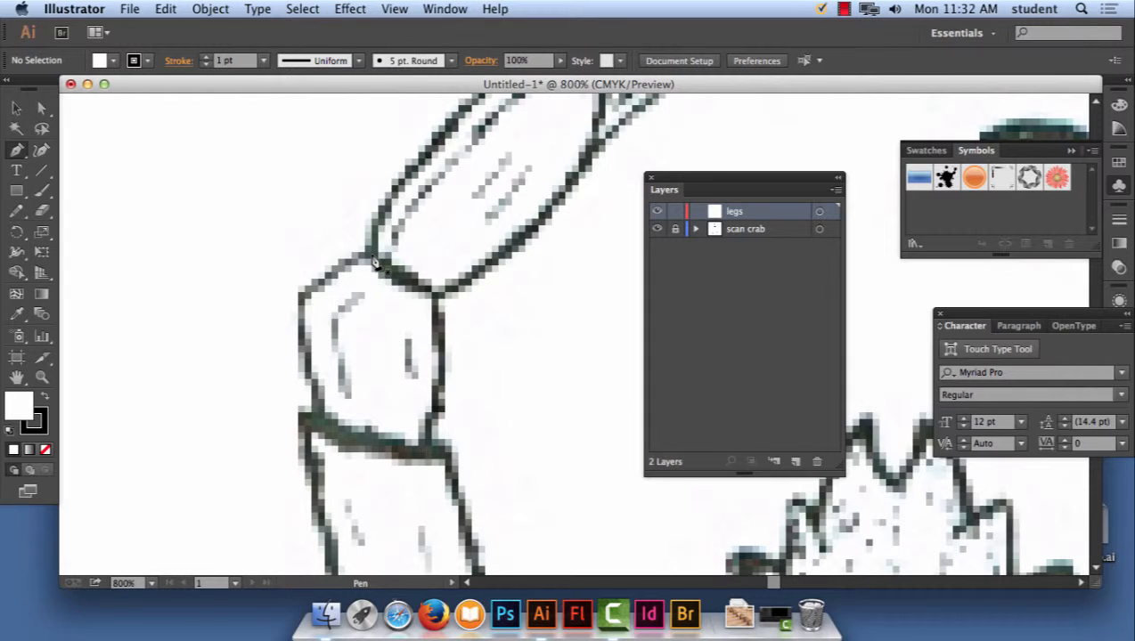
click(373, 258)
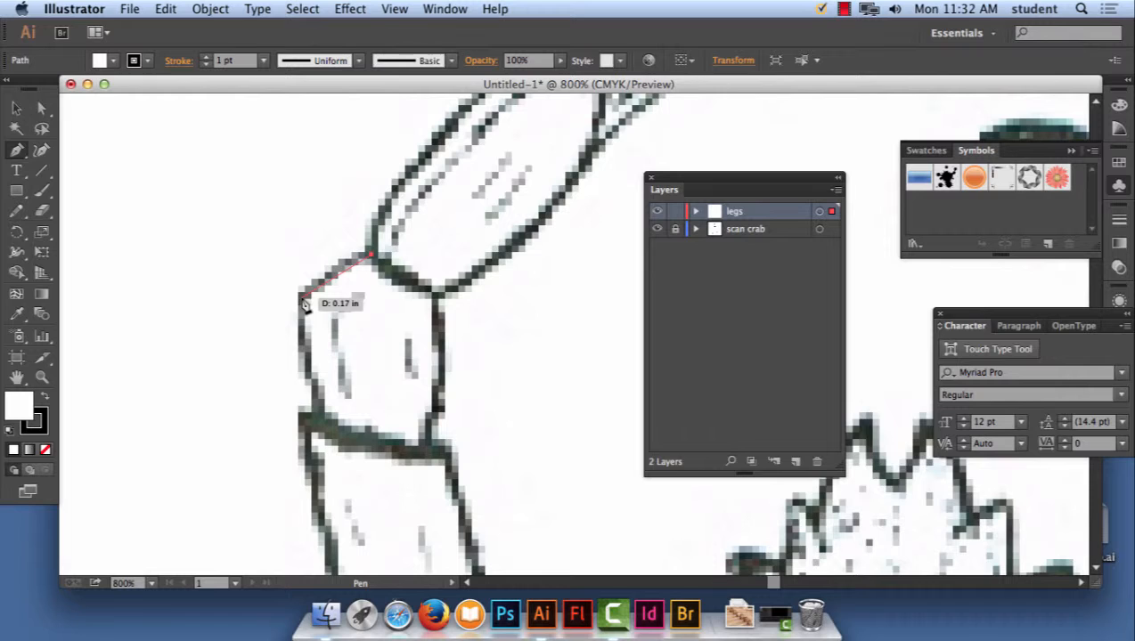
drag(301, 298, 299, 337)
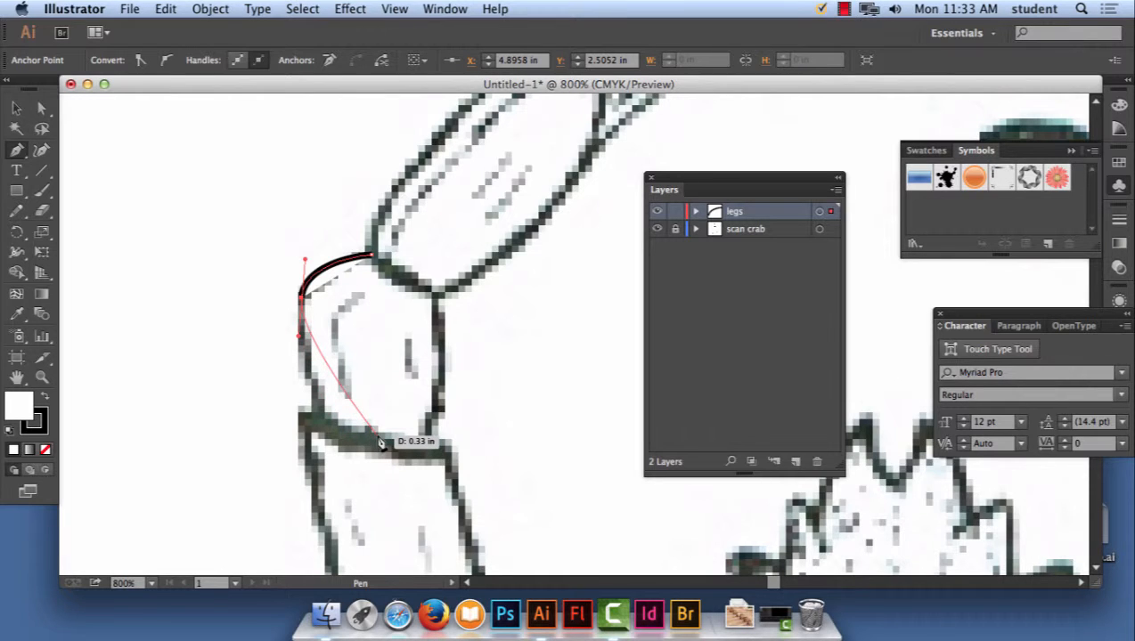
drag(377, 436, 438, 397)
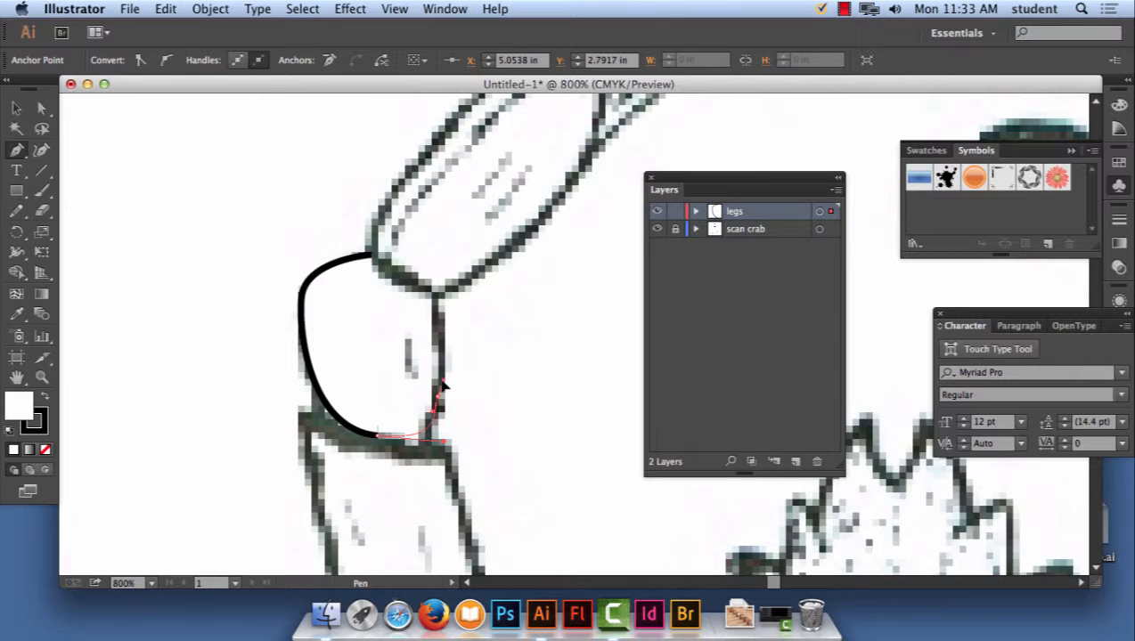
drag(437, 396, 441, 299)
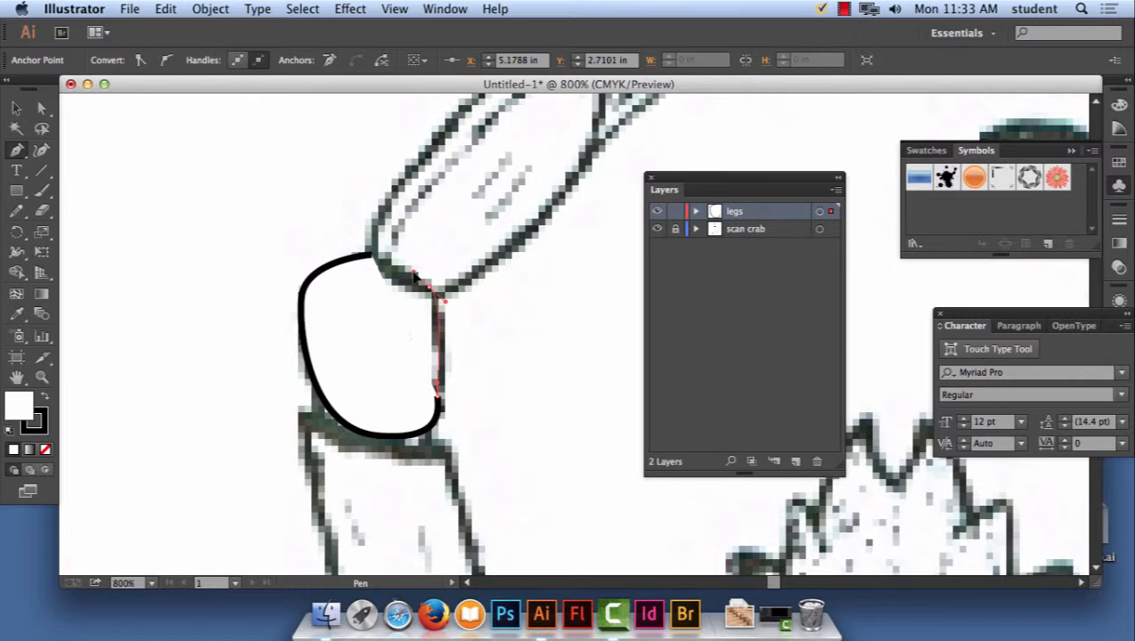
mouse_move(373, 255)
mouse_down()
mouse_move(397, 257)
mouse_move(375, 261)
mouse_up()
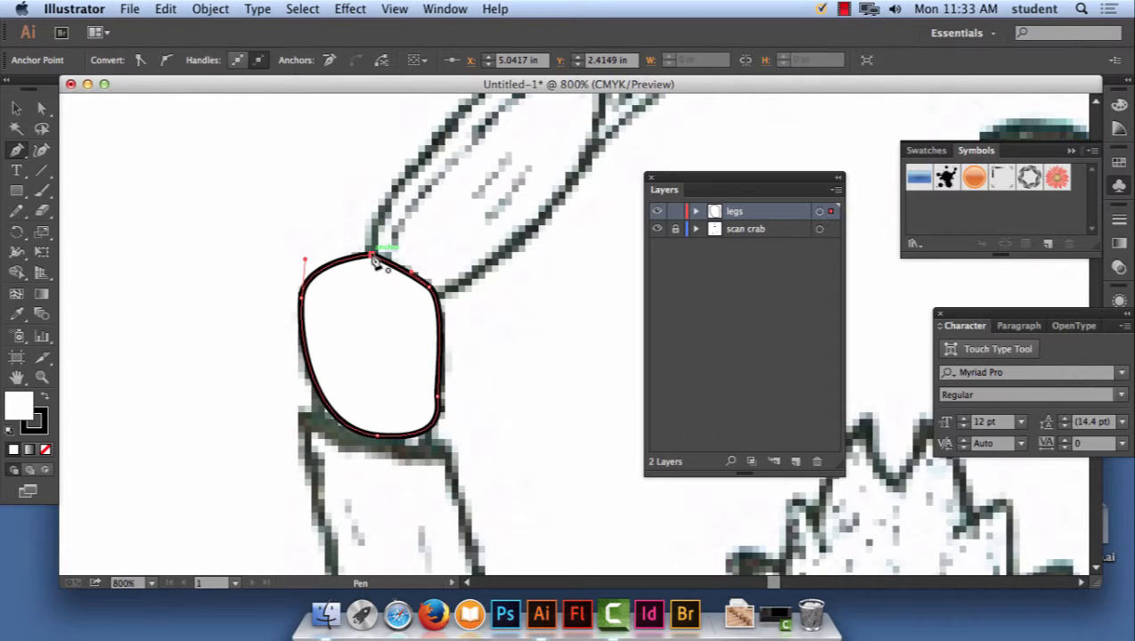
Trace the pincer above that segment as a closed Pen path, starting at its tip and including the notch between the two points
mouse_move(510, 238)
mouse_down()
mouse_move(490, 341)
mouse_move(368, 440)
mouse_move(349, 361)
mouse_move(349, 375)
mouse_up()
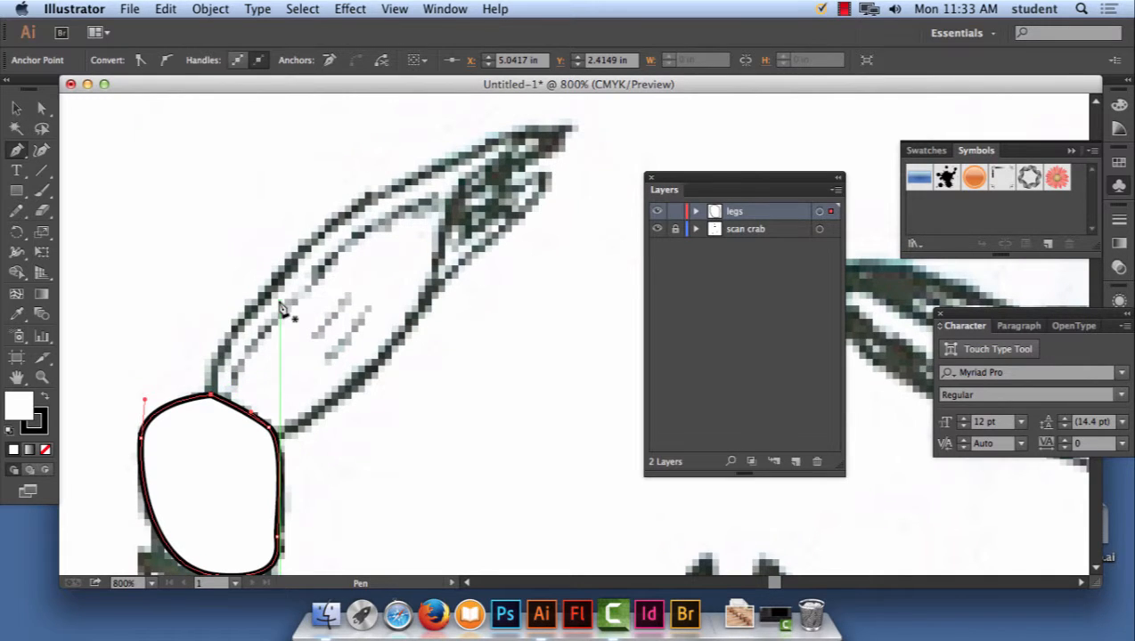
click(567, 125)
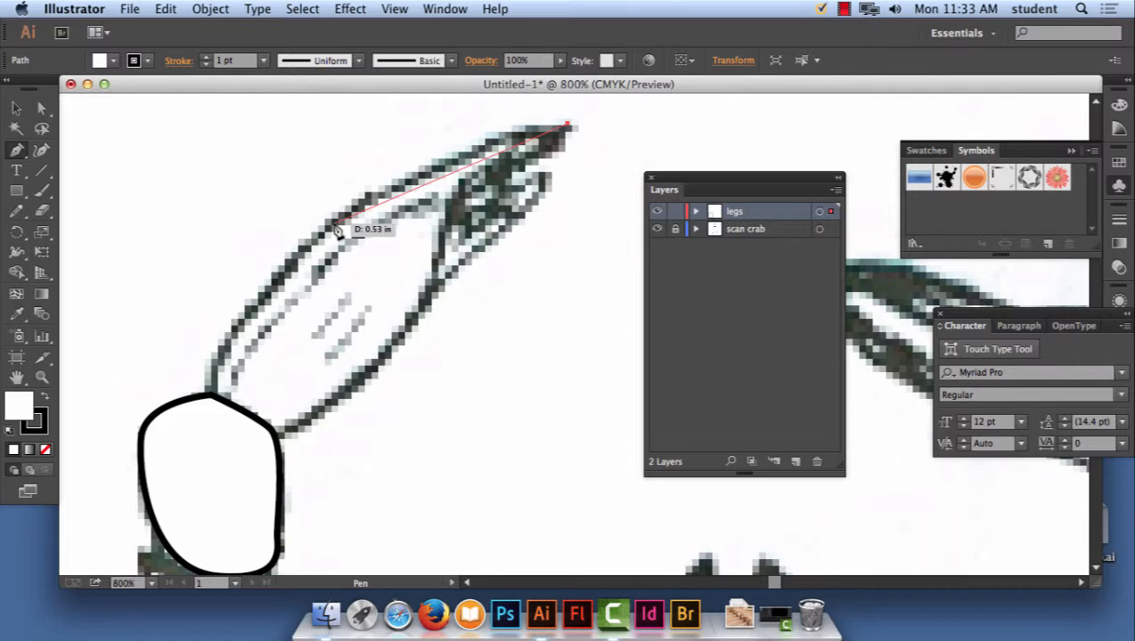
mouse_move(337, 229)
mouse_down()
mouse_move(252, 285)
mouse_move(284, 277)
mouse_up()
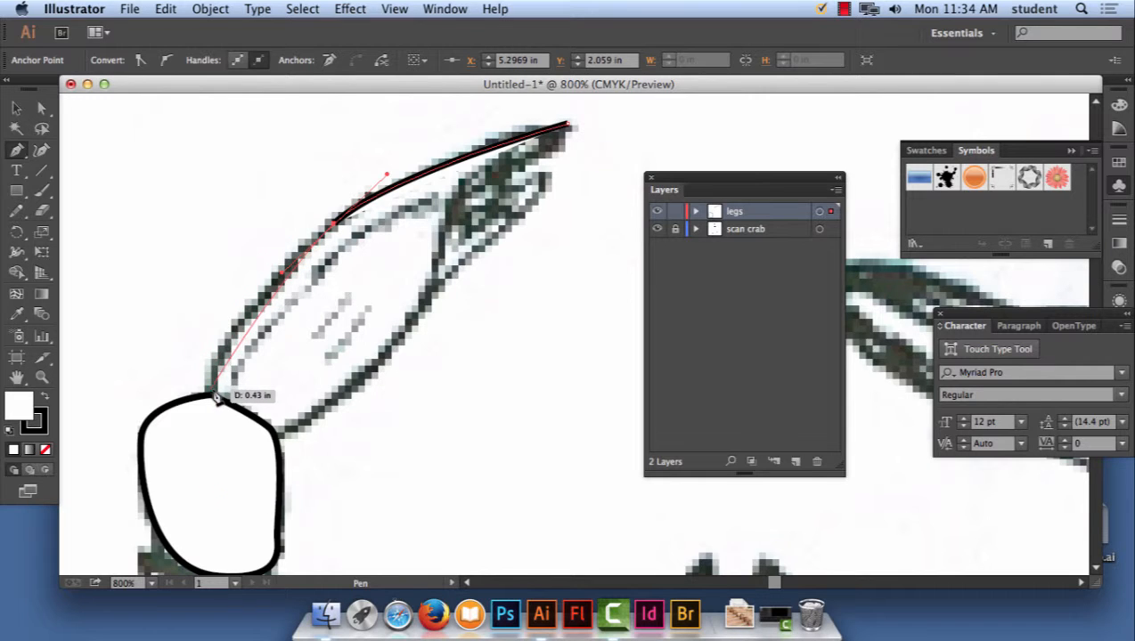
drag(211, 394, 226, 417)
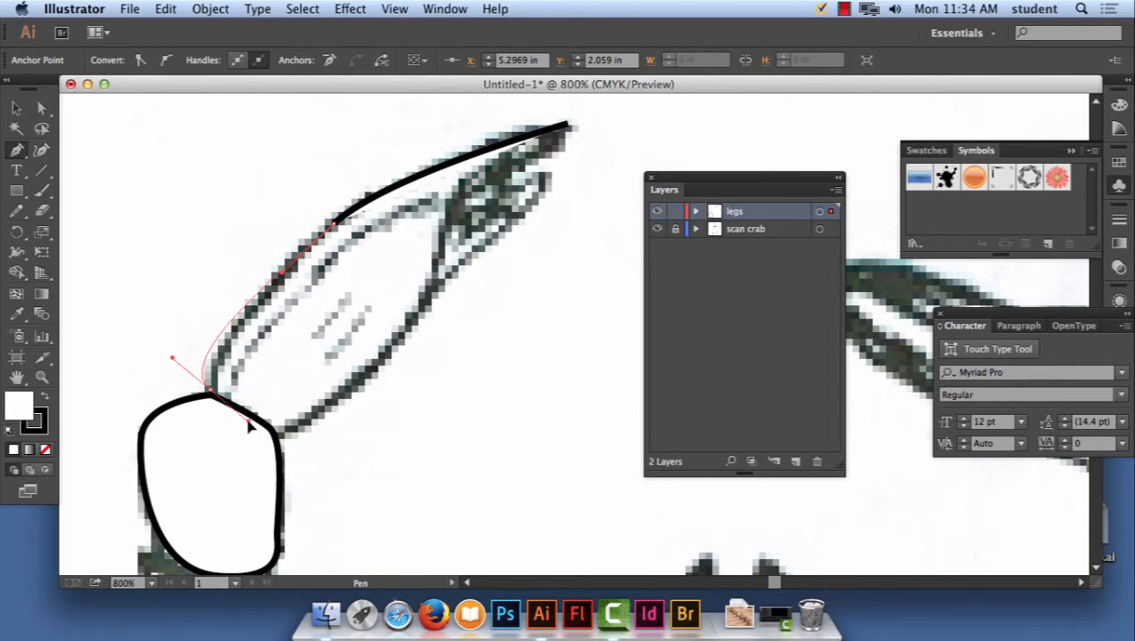
click(285, 436)
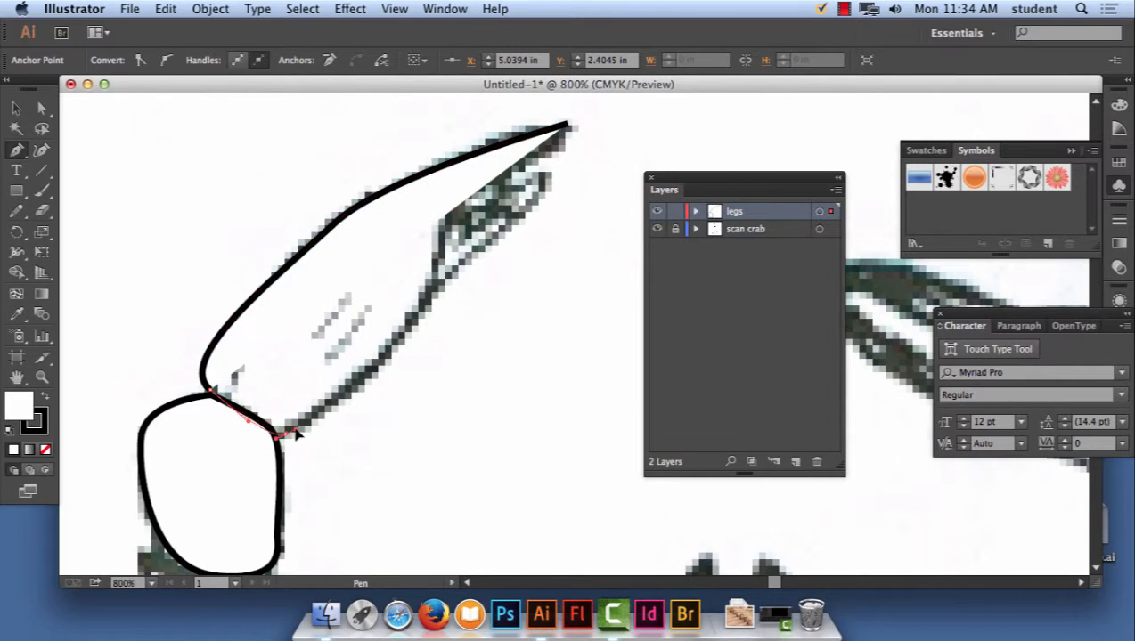
drag(291, 431, 381, 410)
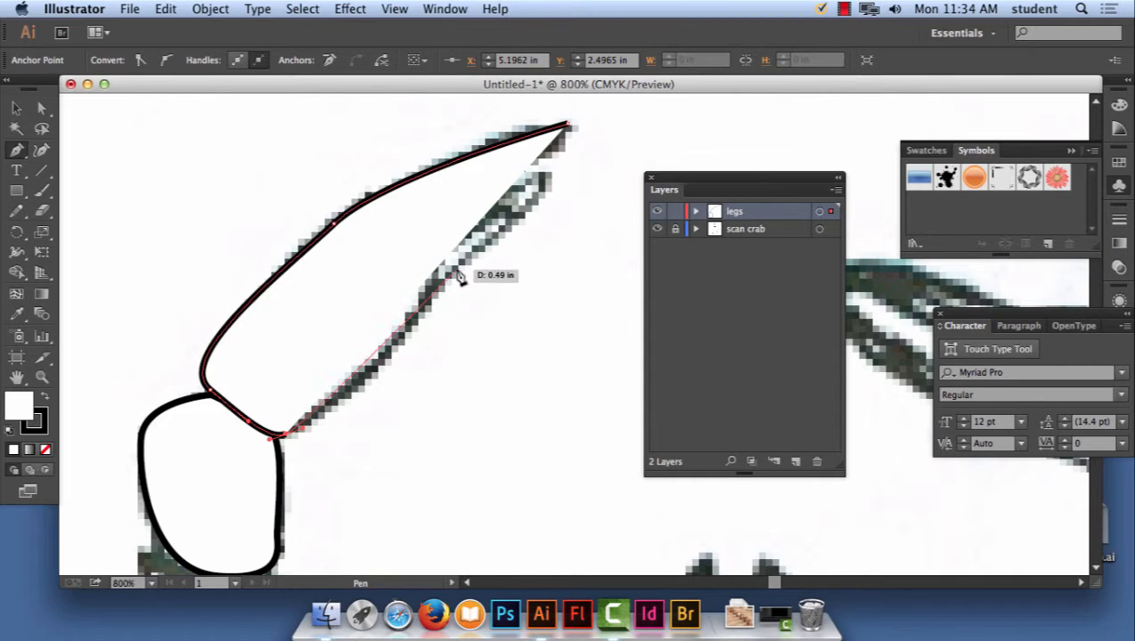
drag(471, 252, 546, 167)
click(489, 188)
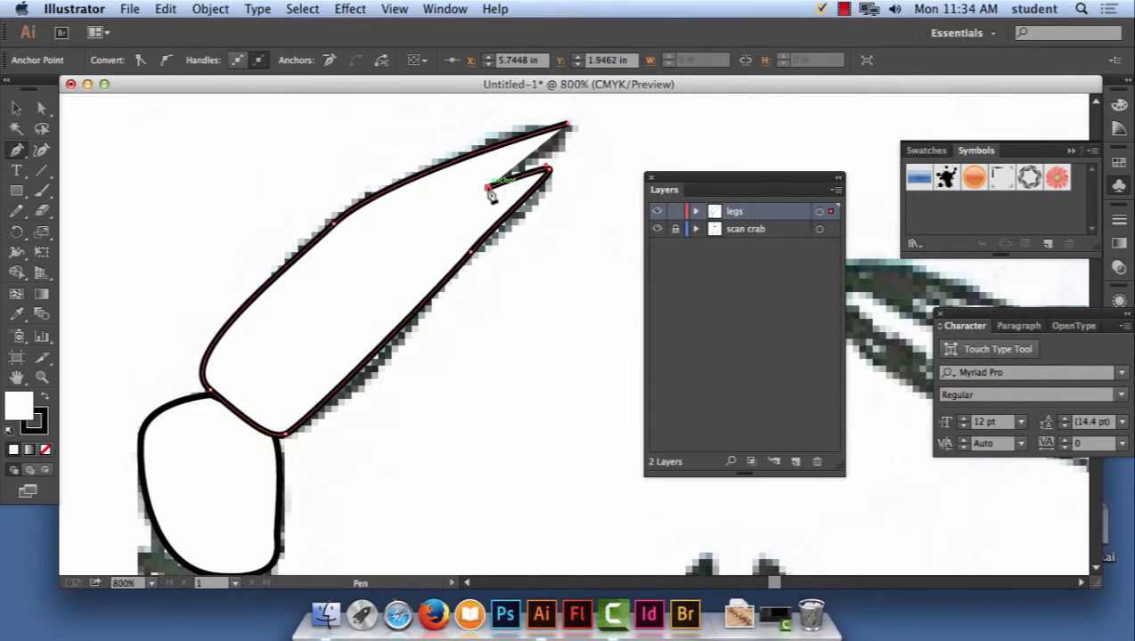
drag(568, 125, 617, 128)
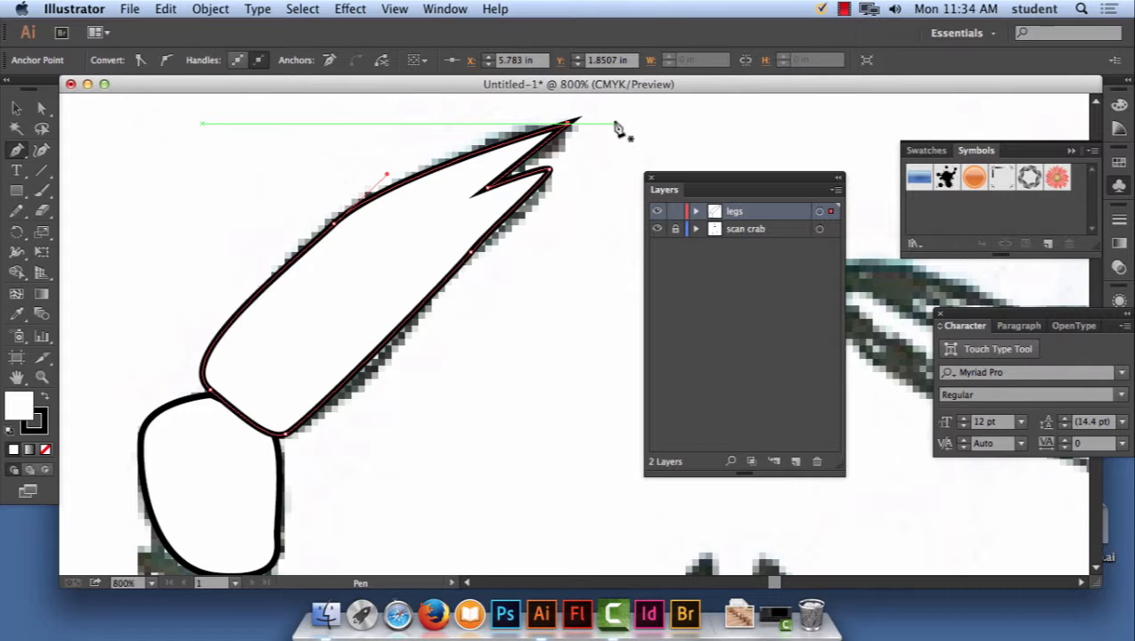
click(843, 9)
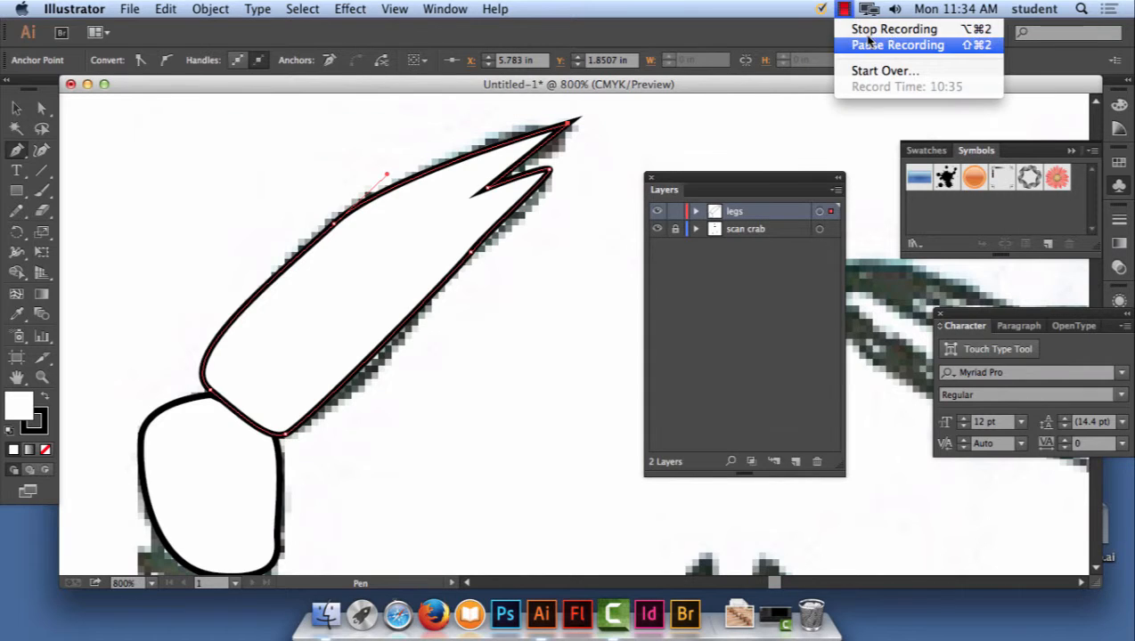
click(871, 46)
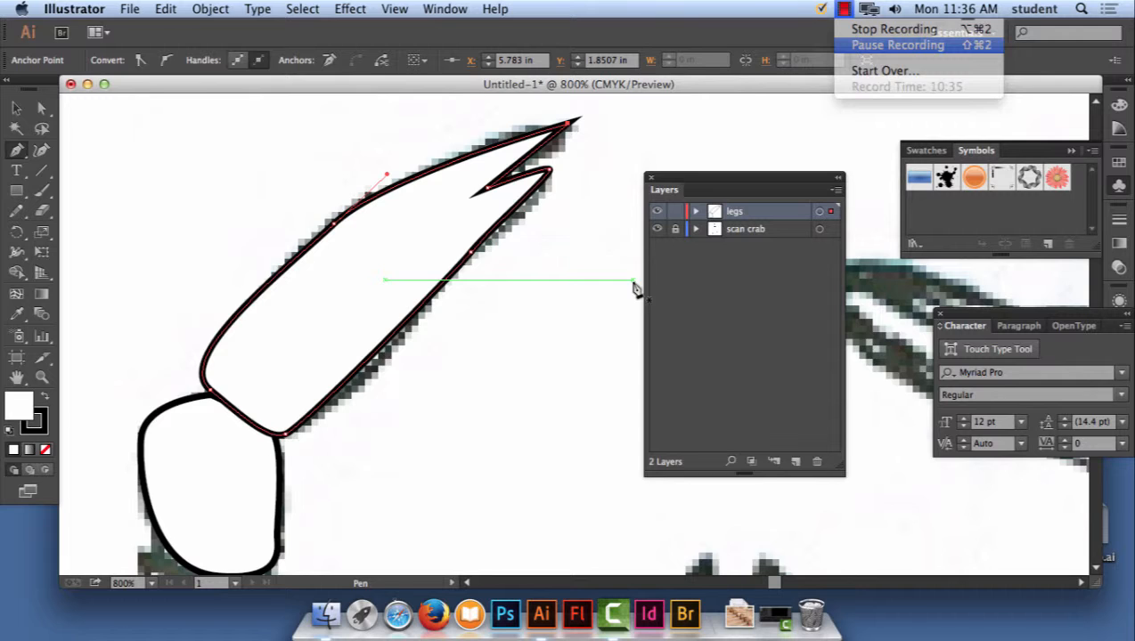
Draw a practice egg-shaped Pen path about 0.7 in tall in the blank area above the traced pincer and delete it
key(super+minus)
key(super+minus)
key(super+minus)
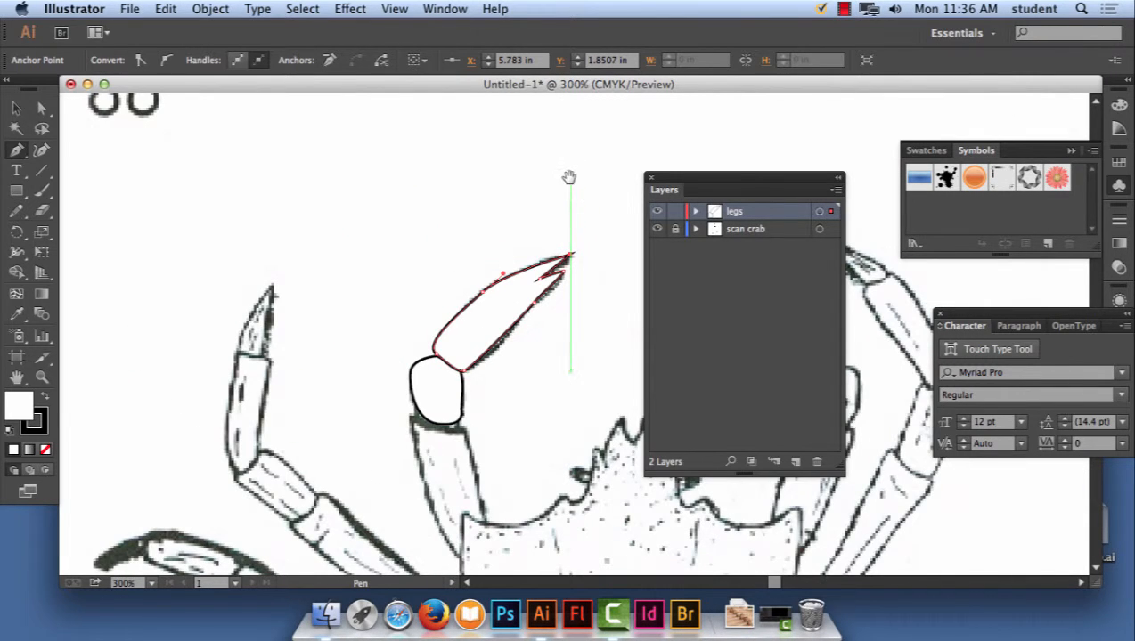
drag(570, 177, 389, 370)
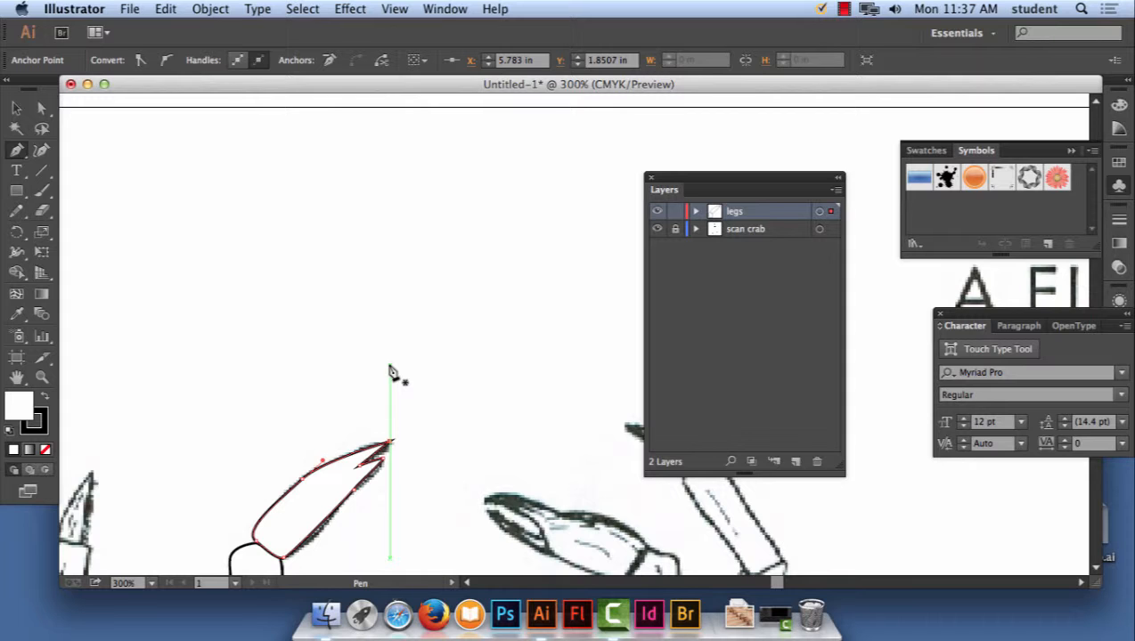
drag(433, 167, 386, 165)
drag(387, 166, 385, 169)
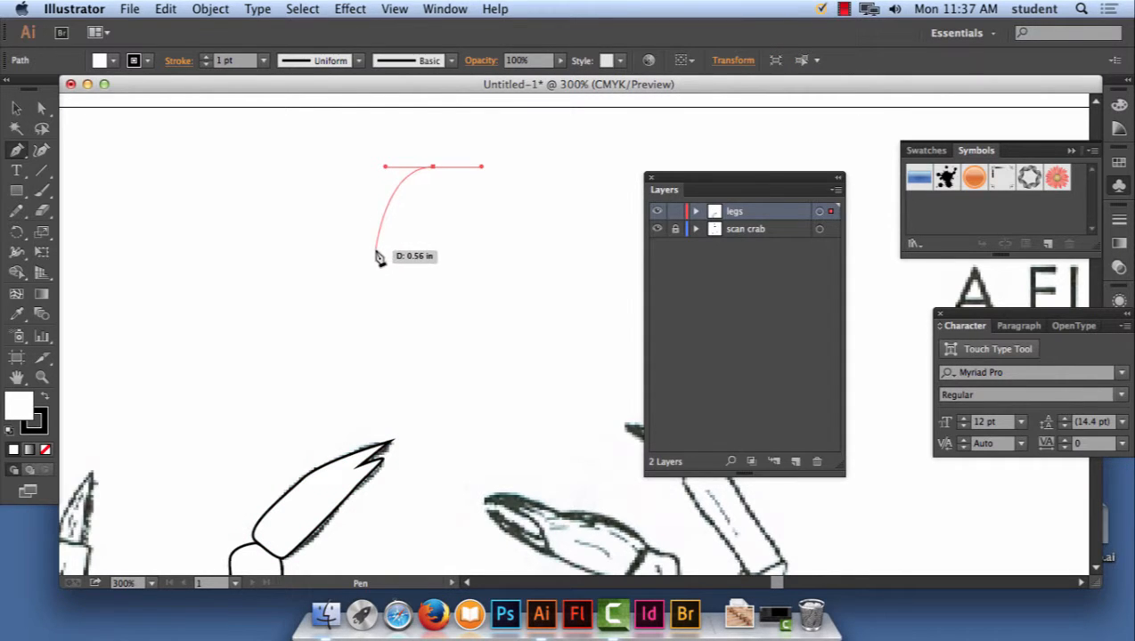
drag(378, 245, 380, 272)
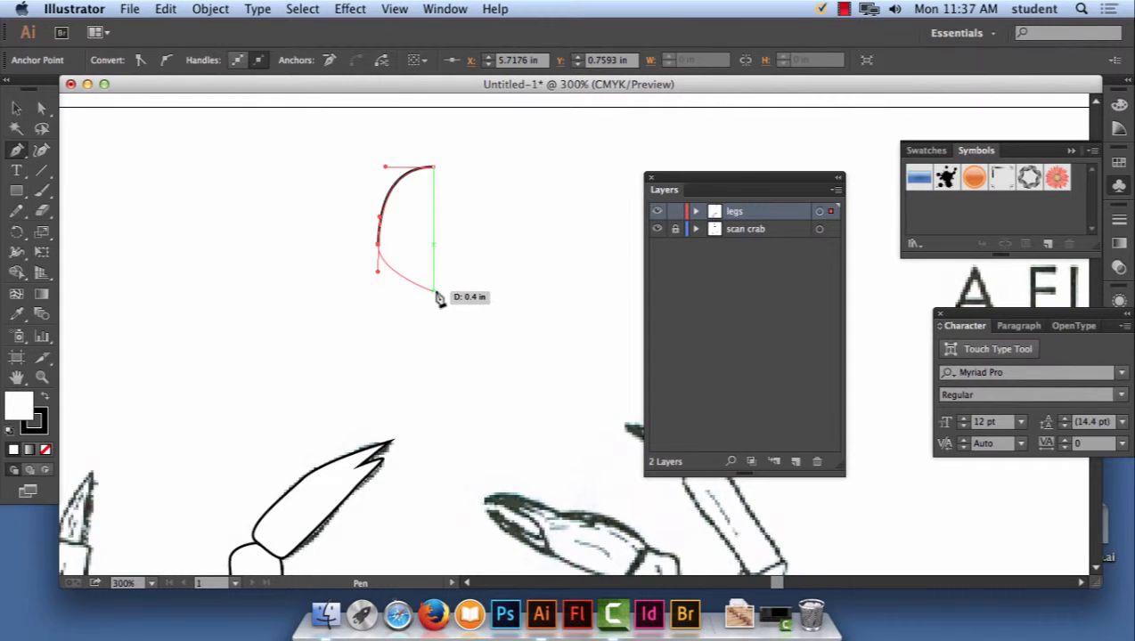
drag(433, 291, 464, 294)
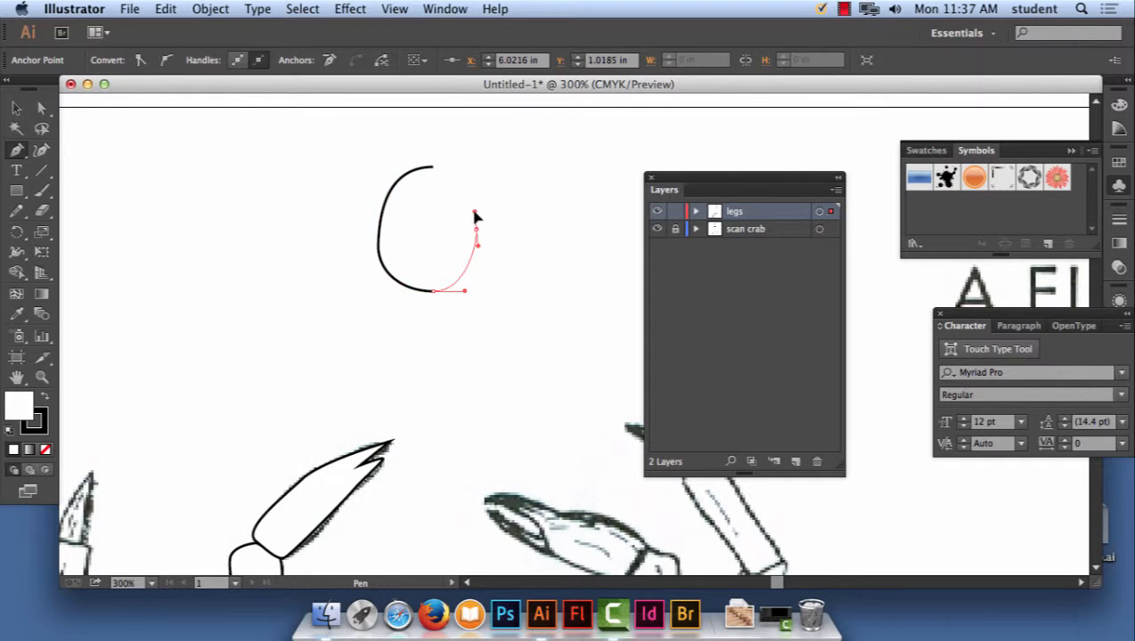
drag(476, 222, 402, 172)
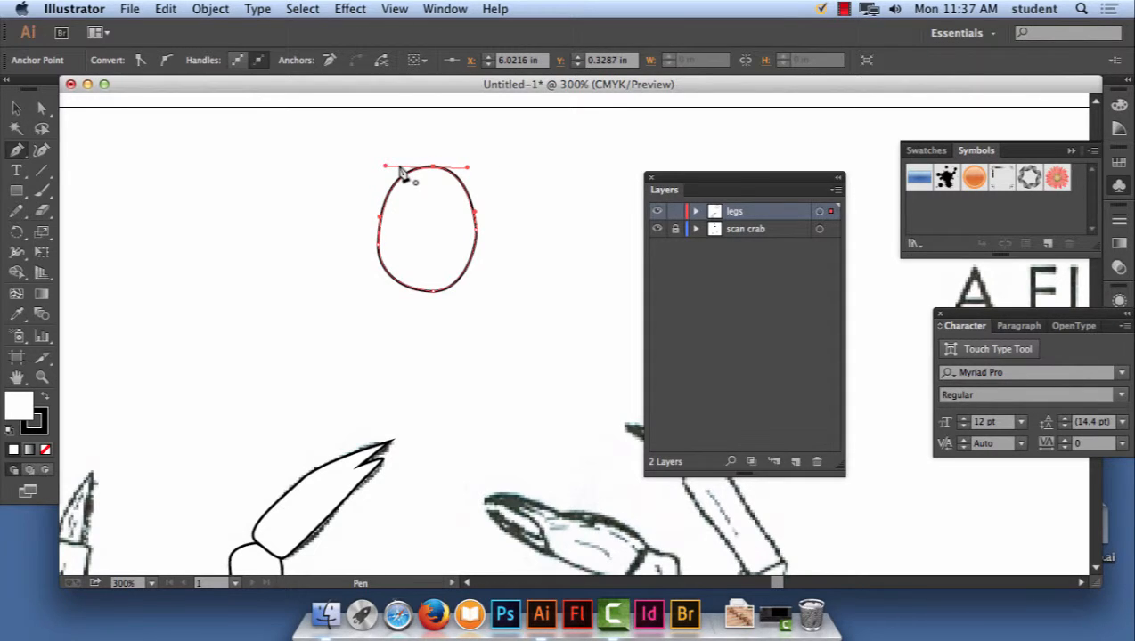
key(Delete)
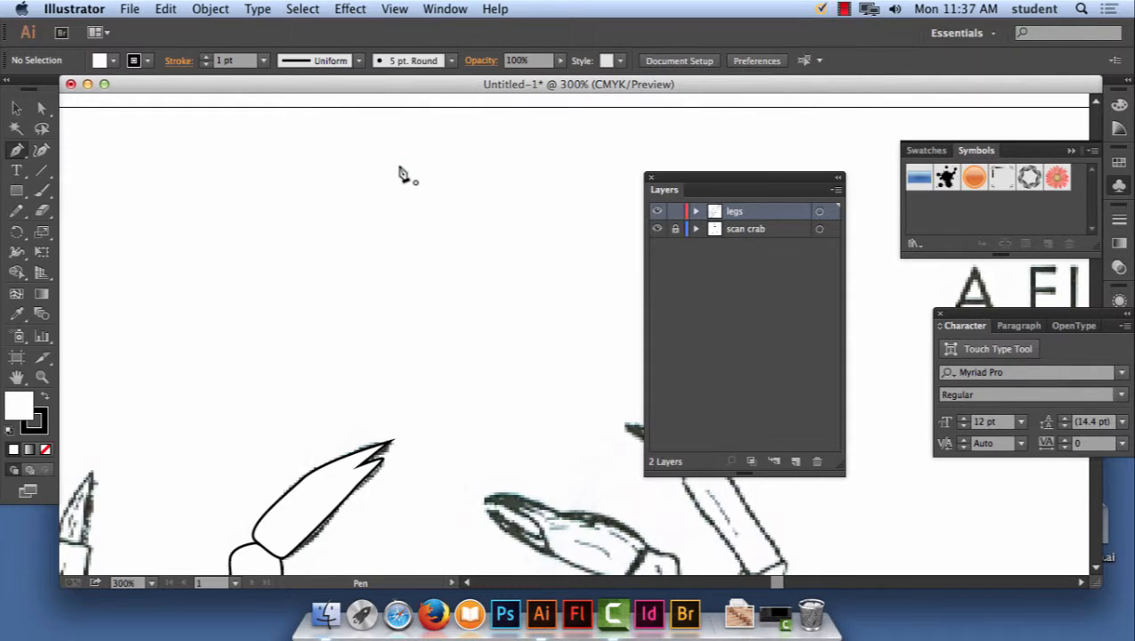
Draw another practice oval with four curved anchor points, about 0.58 in wide and 0.67 in tall, above the pincer and delete it
drag(384, 168, 339, 169)
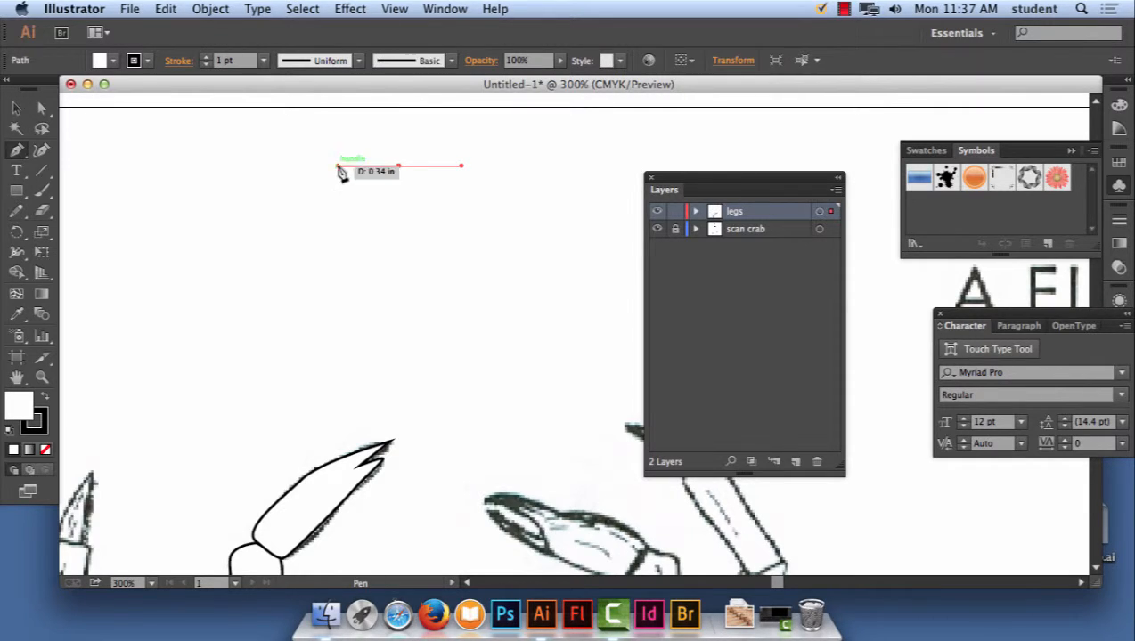
drag(340, 233, 340, 248)
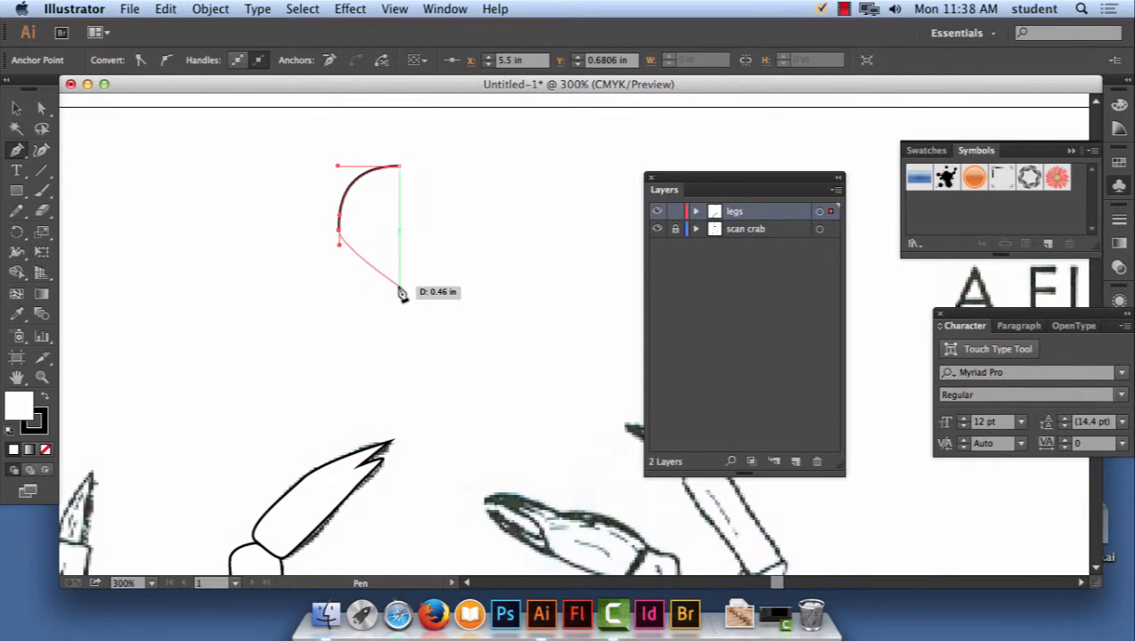
drag(399, 286, 432, 288)
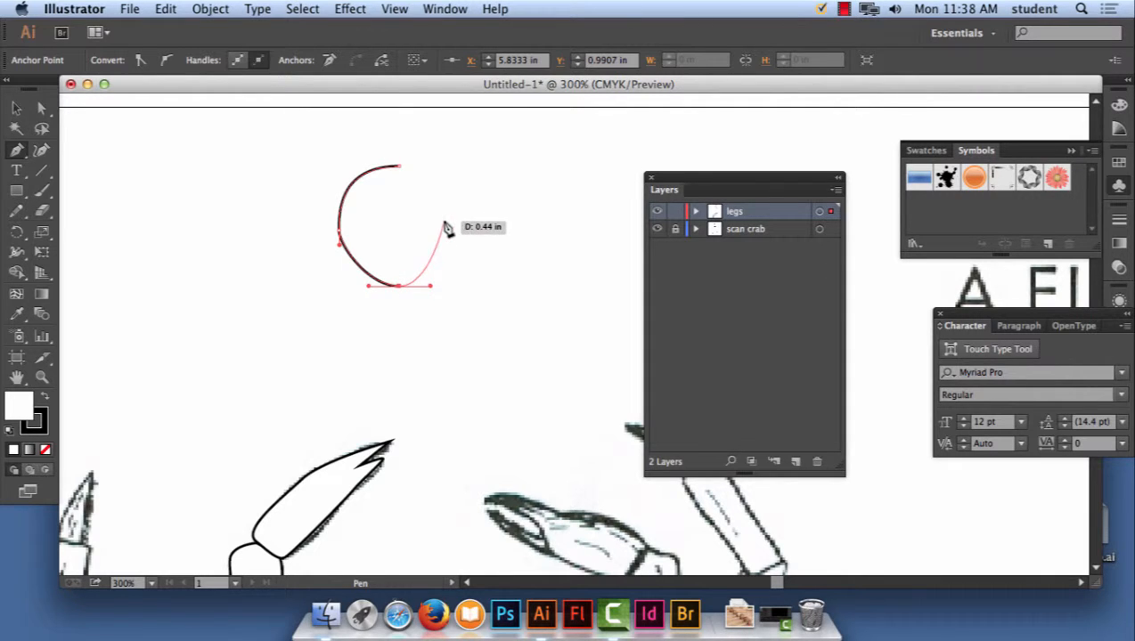
drag(446, 221, 444, 194)
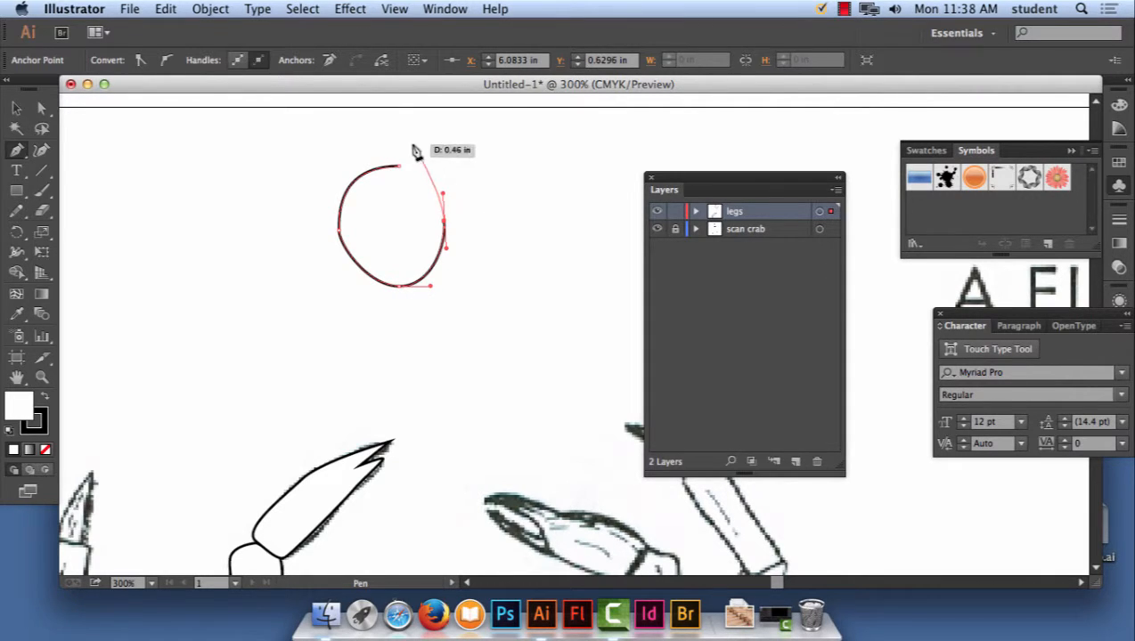
click(398, 167)
drag(393, 168, 364, 166)
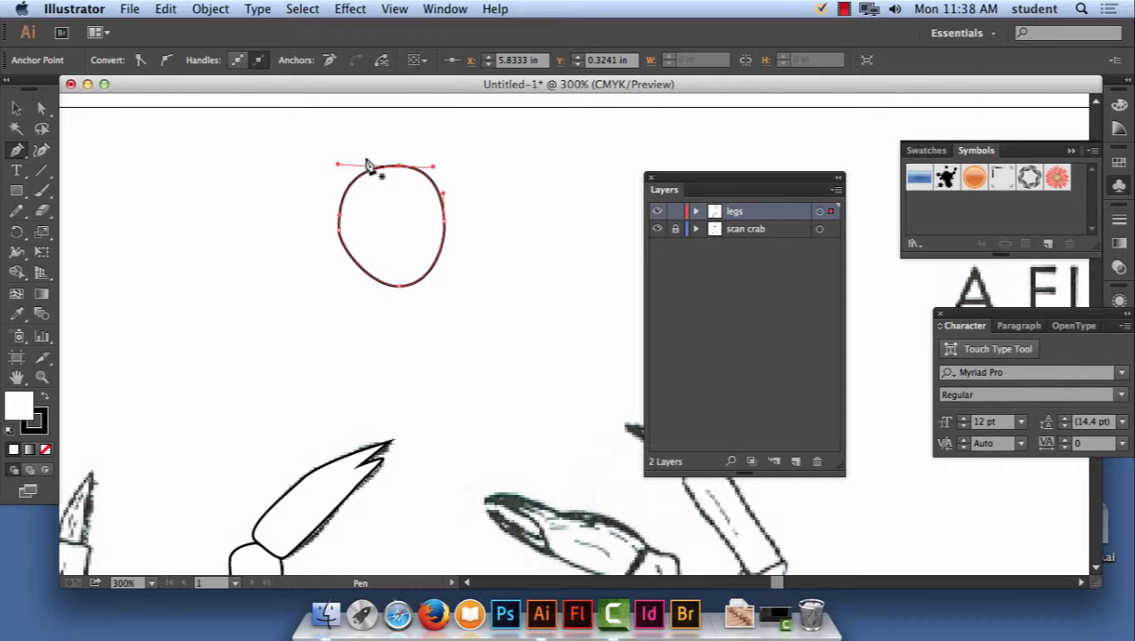
key(BackSpace)
key(BackSpace)
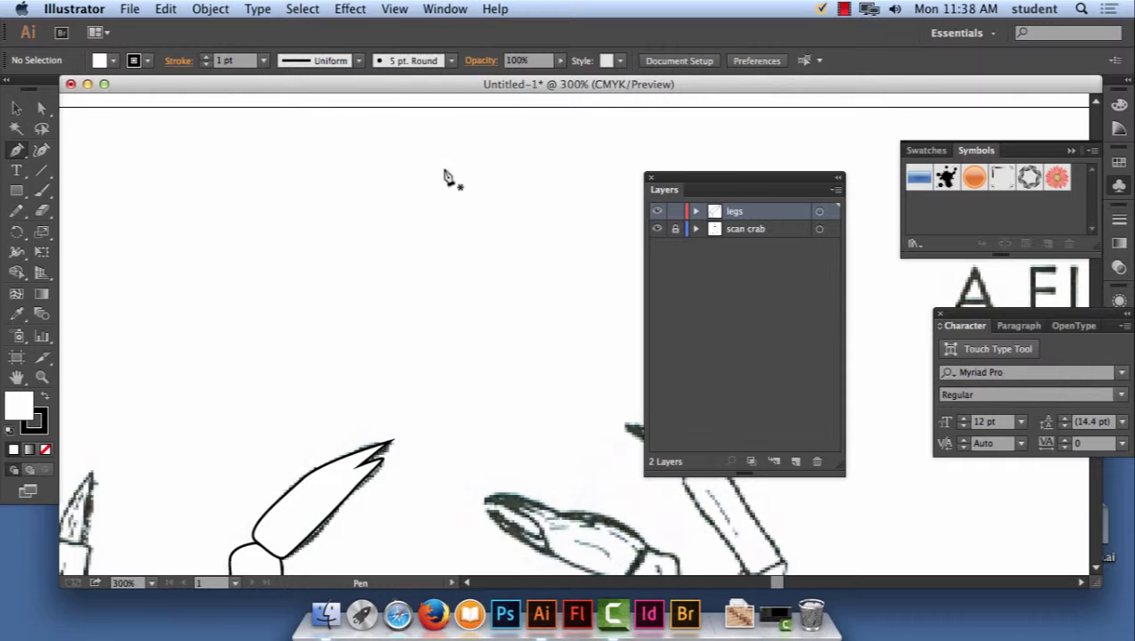
Draw a practice oval above the traced pincer, undoing a straight segment and resuming from the path's open end, and delete it
drag(415, 158, 346, 162)
drag(331, 237, 339, 330)
click(350, 338)
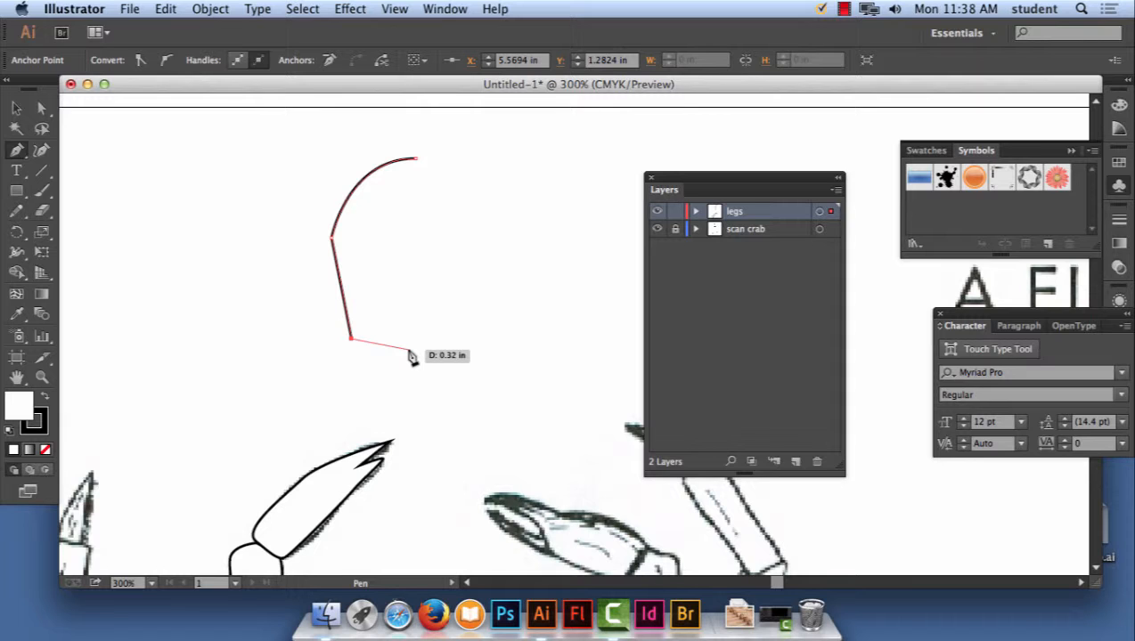
key(super+z)
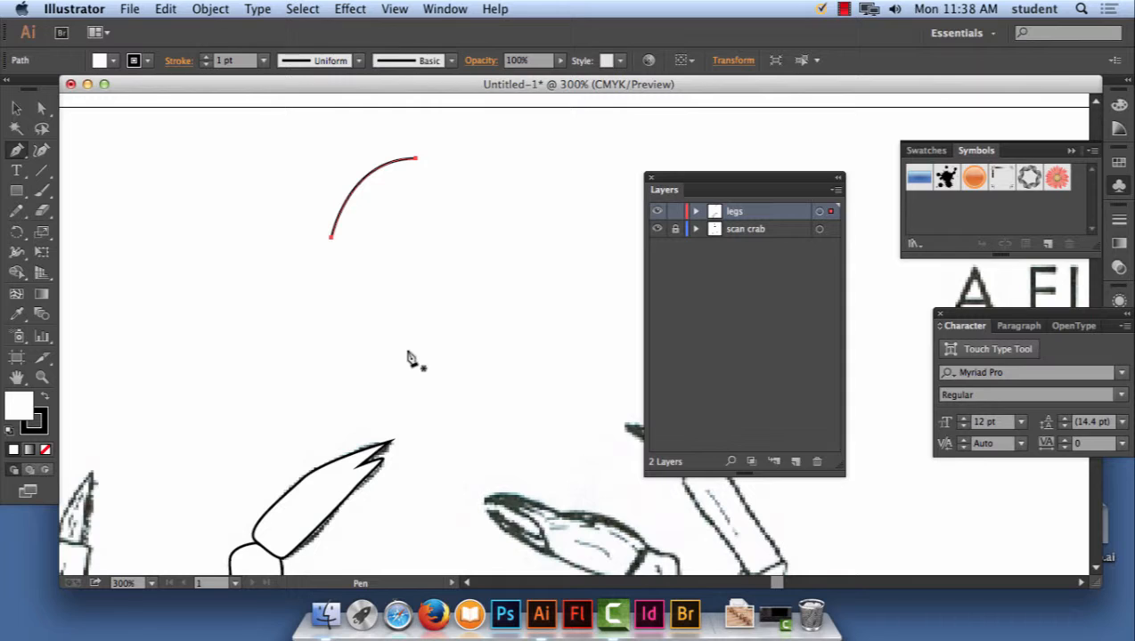
click(332, 241)
drag(389, 324, 478, 331)
drag(477, 253, 470, 219)
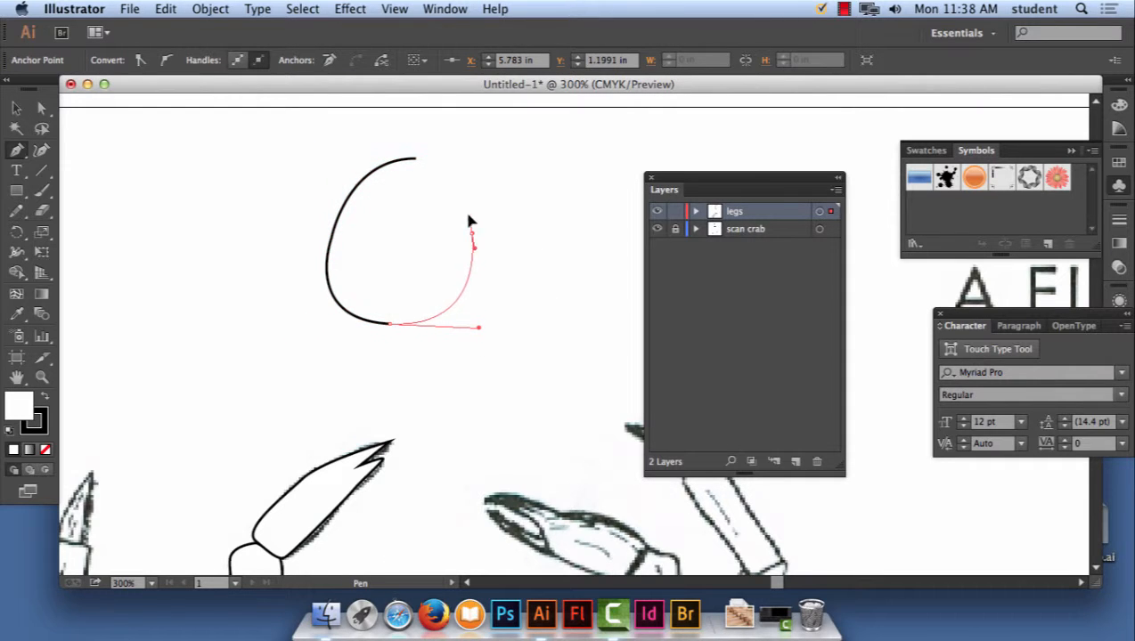
drag(419, 163, 362, 159)
key(BackSpace)
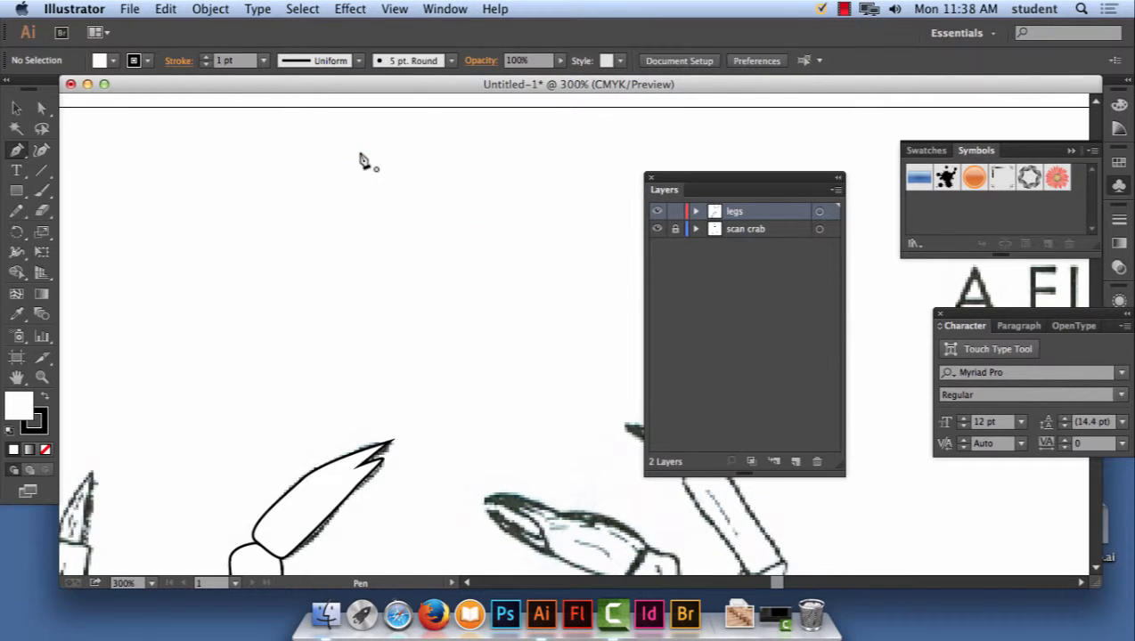
Draw a closed oval Pen path about 0.72 in wide and 0.84 in tall, with four curved anchor points, above the pincer
drag(436, 152, 387, 152)
drag(377, 229, 377, 265)
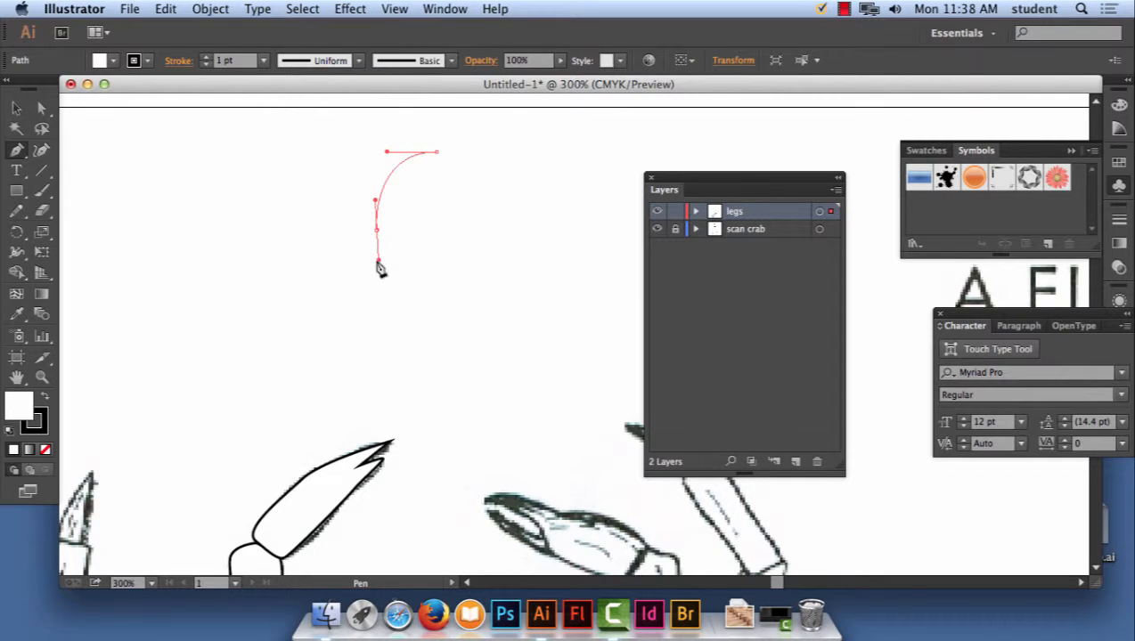
mouse_move(452, 334)
mouse_down()
mouse_move(474, 357)
mouse_move(455, 339)
mouse_move(468, 374)
mouse_move(460, 333)
mouse_up()
key(super+z)
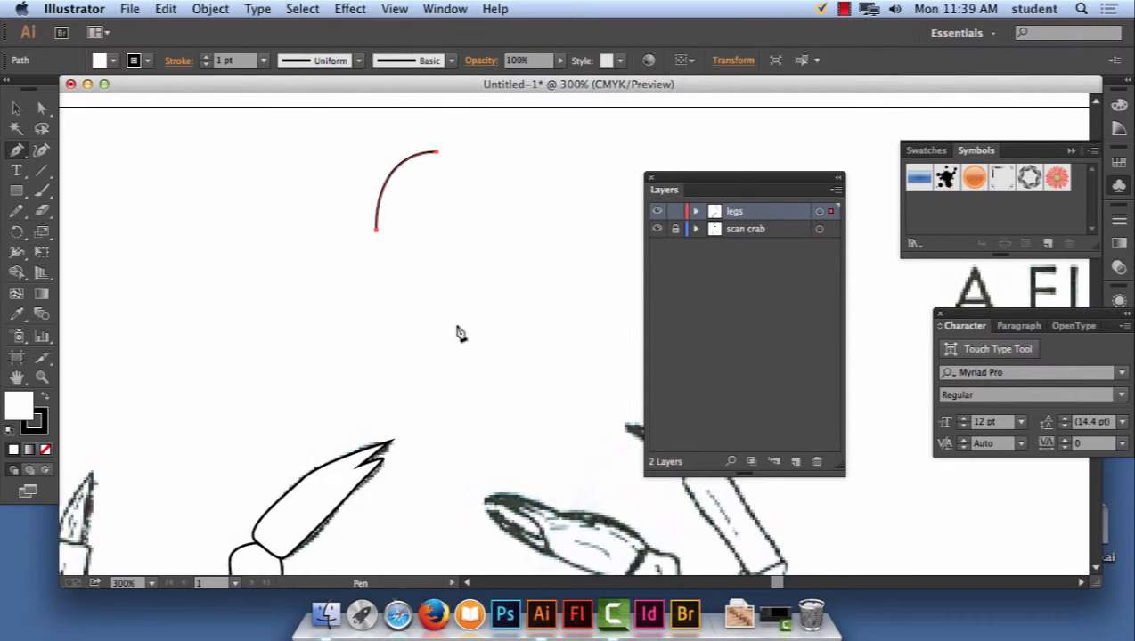
click(377, 230)
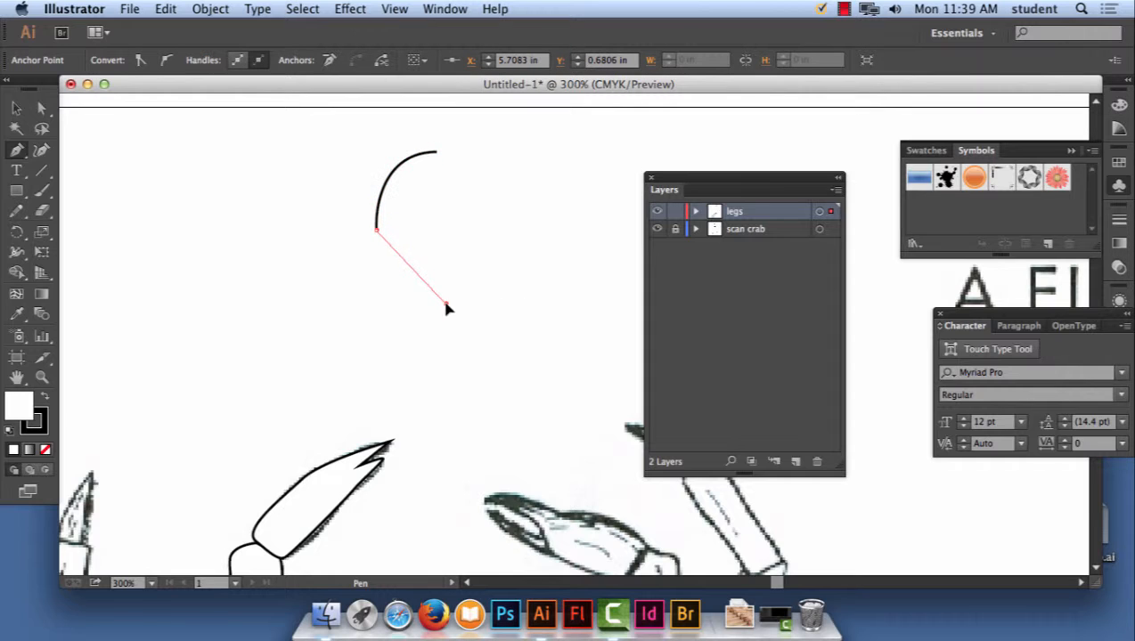
drag(445, 304, 518, 303)
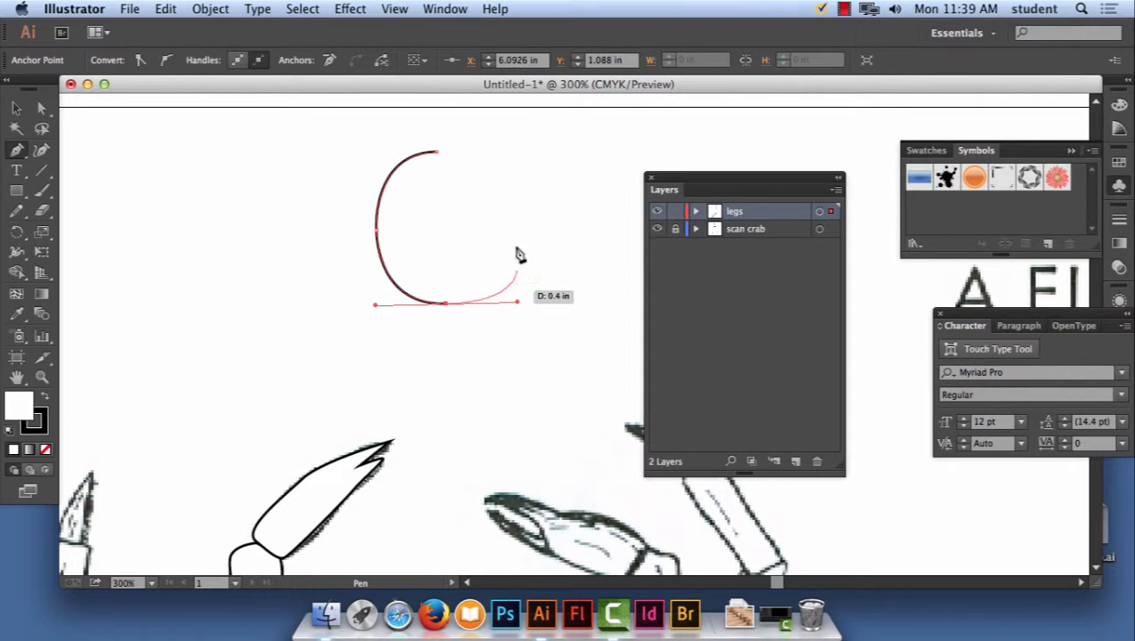
click(507, 200)
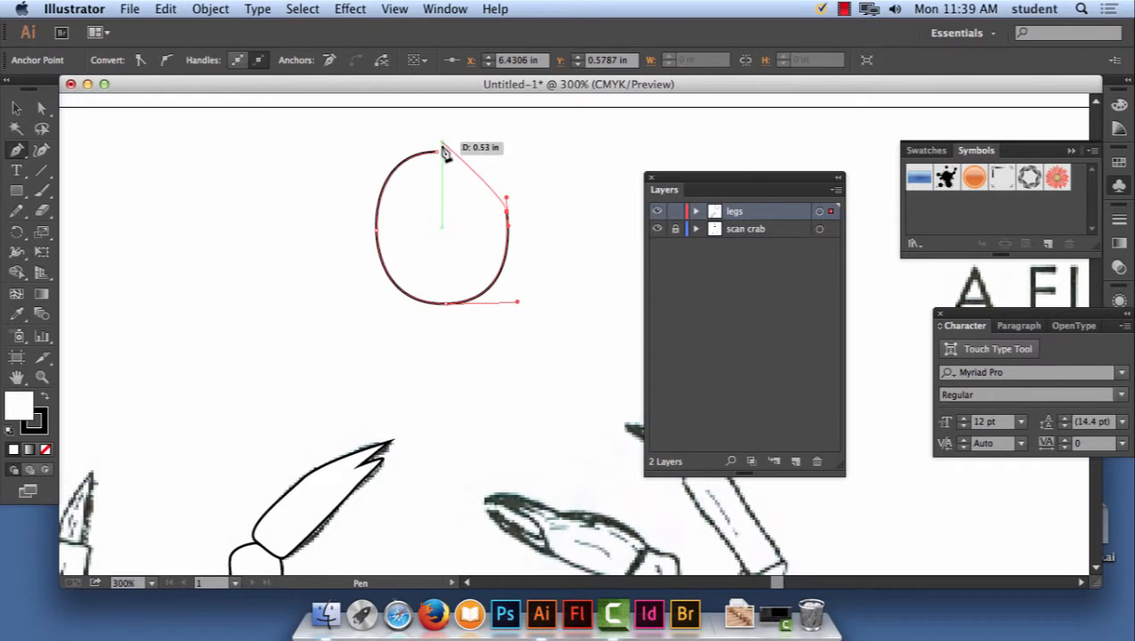
drag(442, 151, 371, 150)
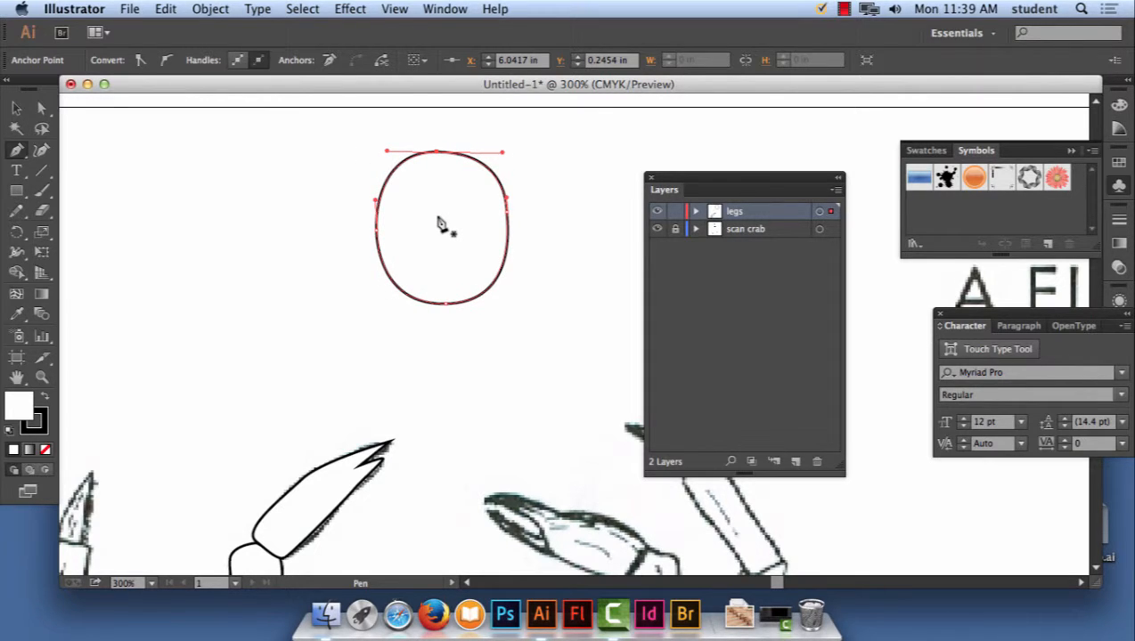
click(844, 9)
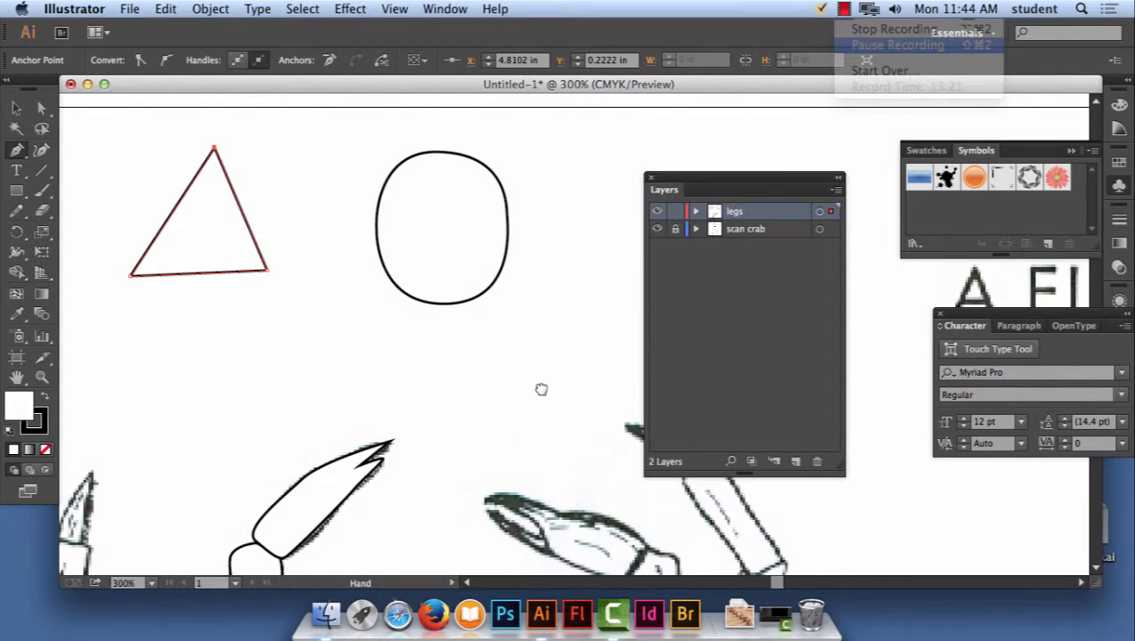
Trace the front-left claw leg's lowest segment, from the short middle segment to the shell, as a closed Pen path
mouse_move(539, 390)
mouse_down()
mouse_move(485, 226)
mouse_move(443, 164)
mouse_up()
drag(715, 179, 868, 274)
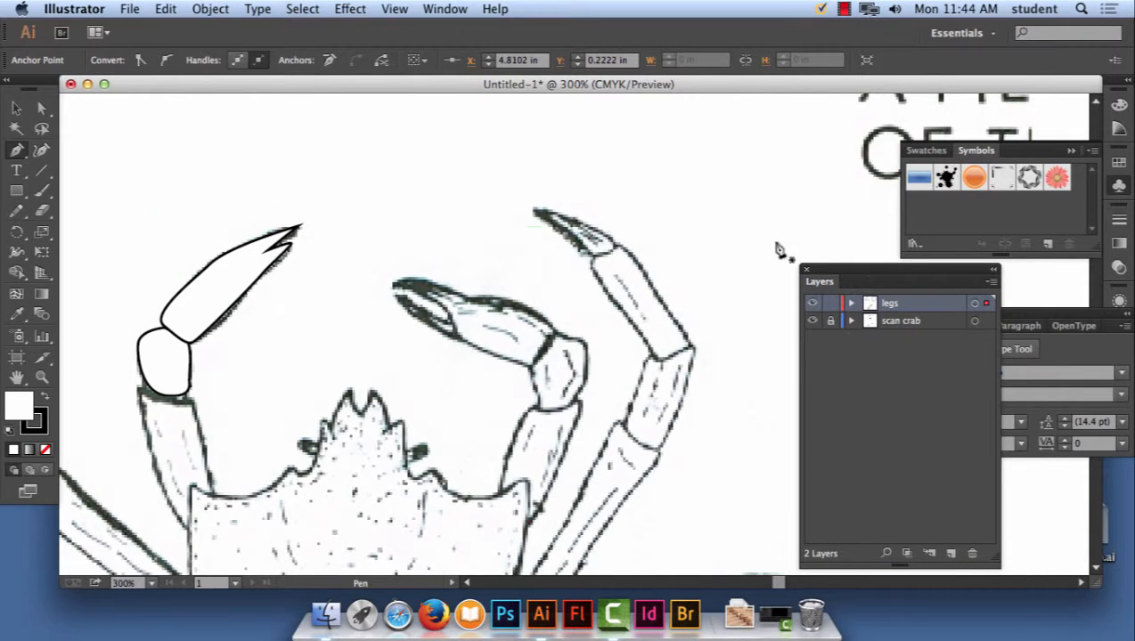
drag(138, 389, 165, 399)
click(192, 400)
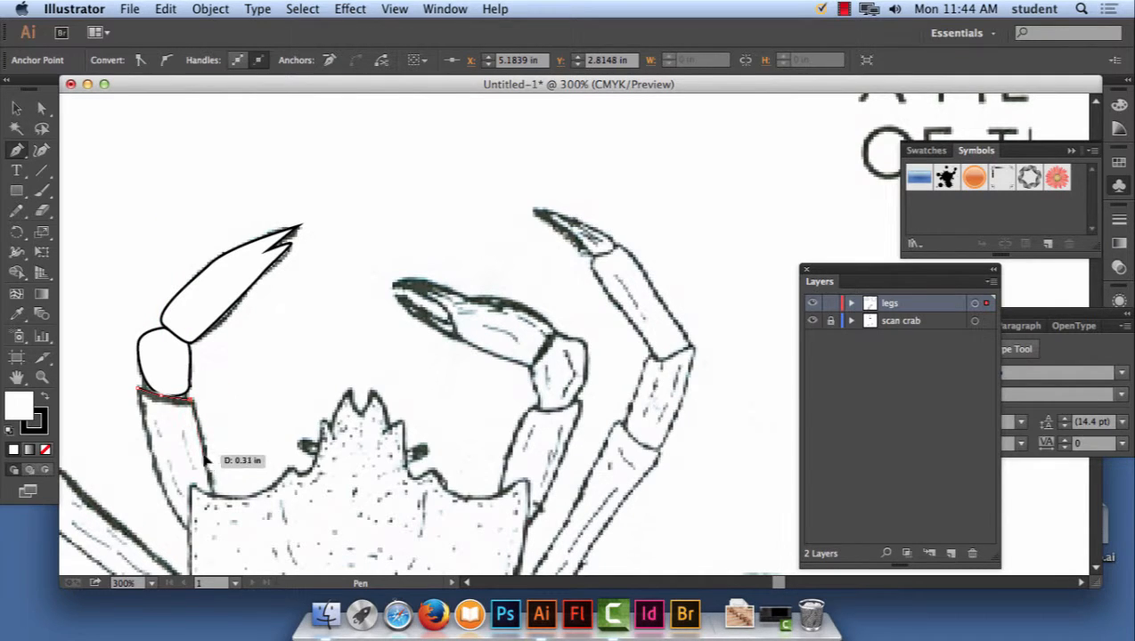
click(212, 490)
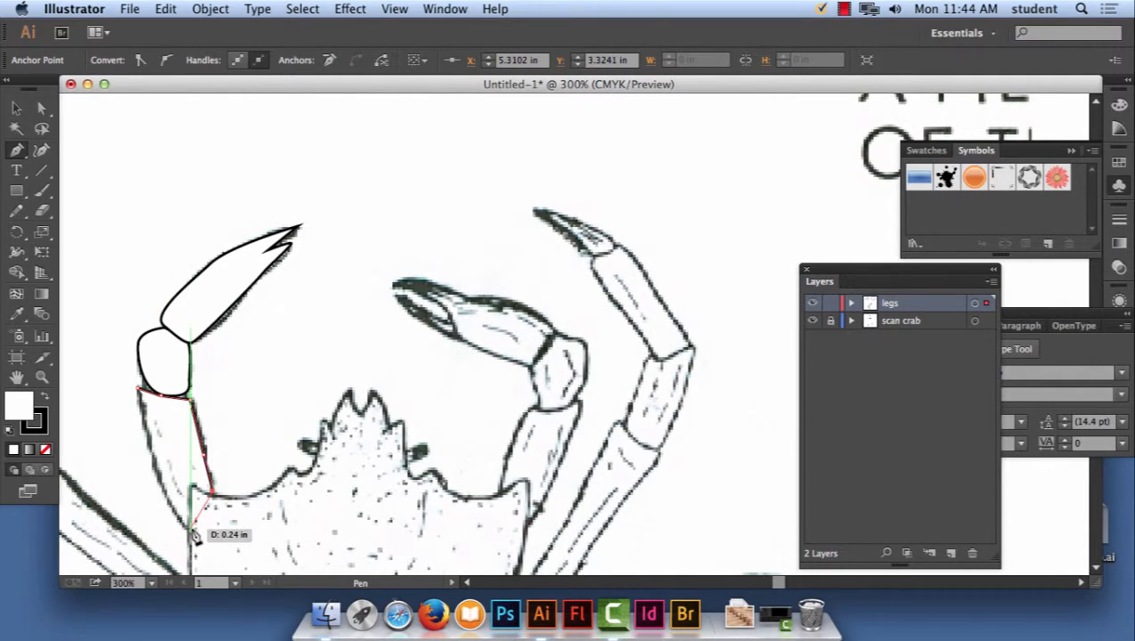
click(189, 527)
click(161, 480)
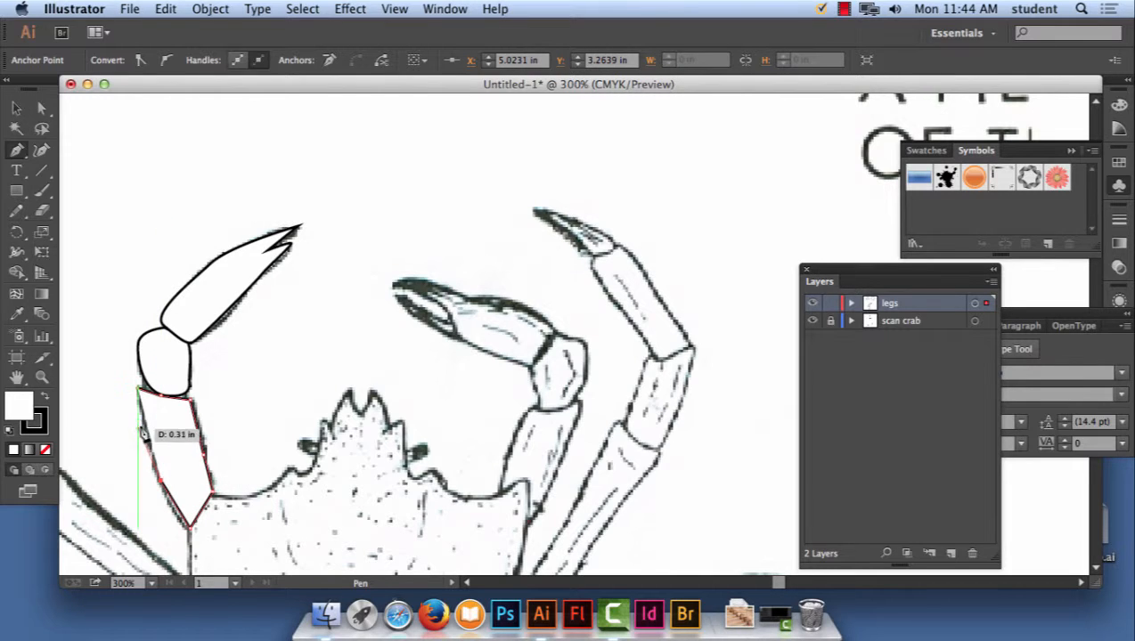
click(139, 418)
click(138, 390)
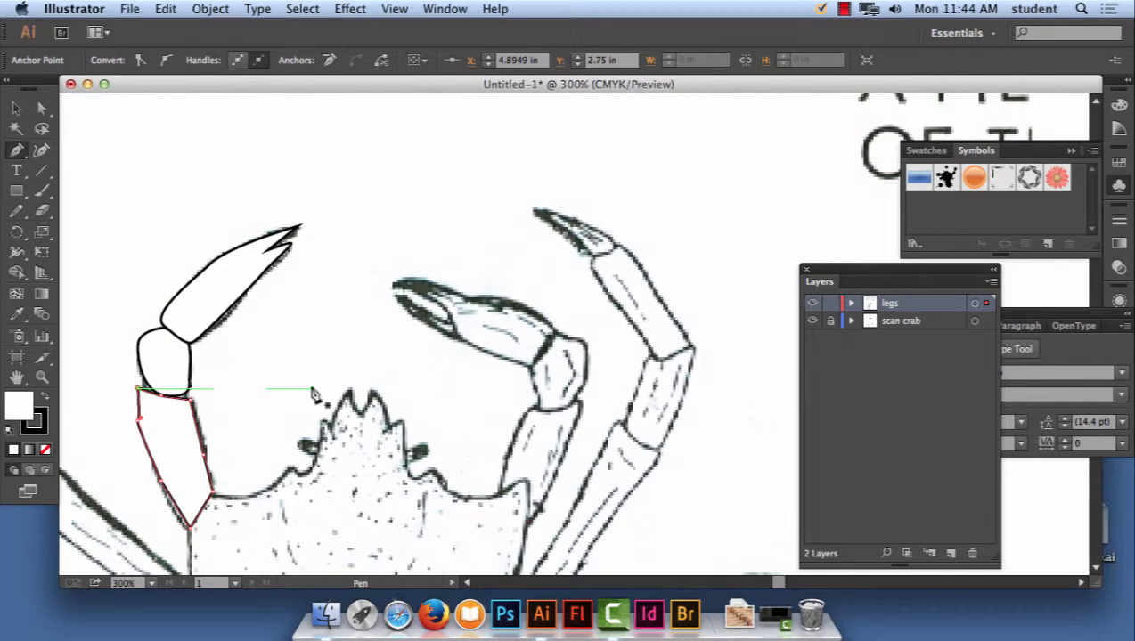
Magnify the claw leg's lowest segment to 600% and delete its traced path
key(super+equal)
key(super+equal)
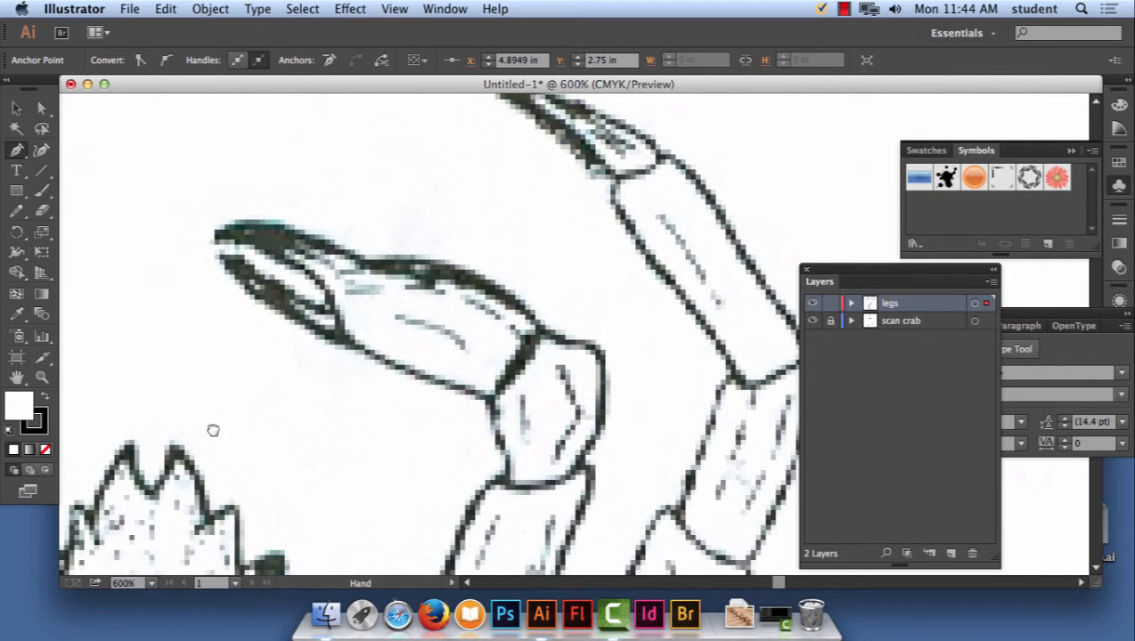
drag(205, 444, 621, 263)
drag(385, 350, 463, 263)
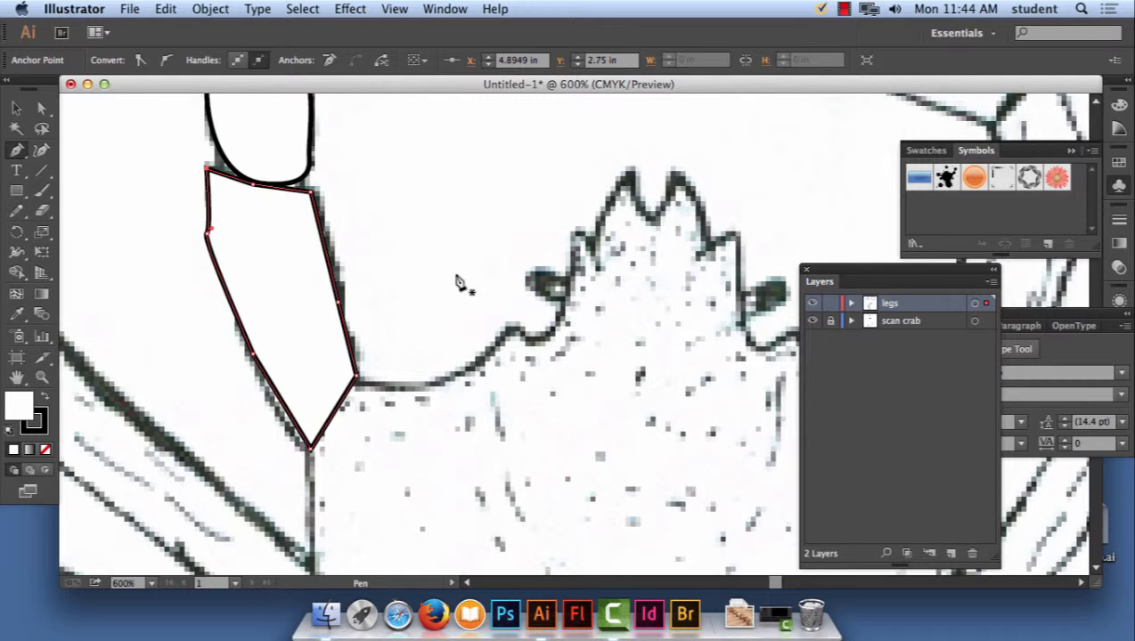
click(338, 300)
key(Delete)
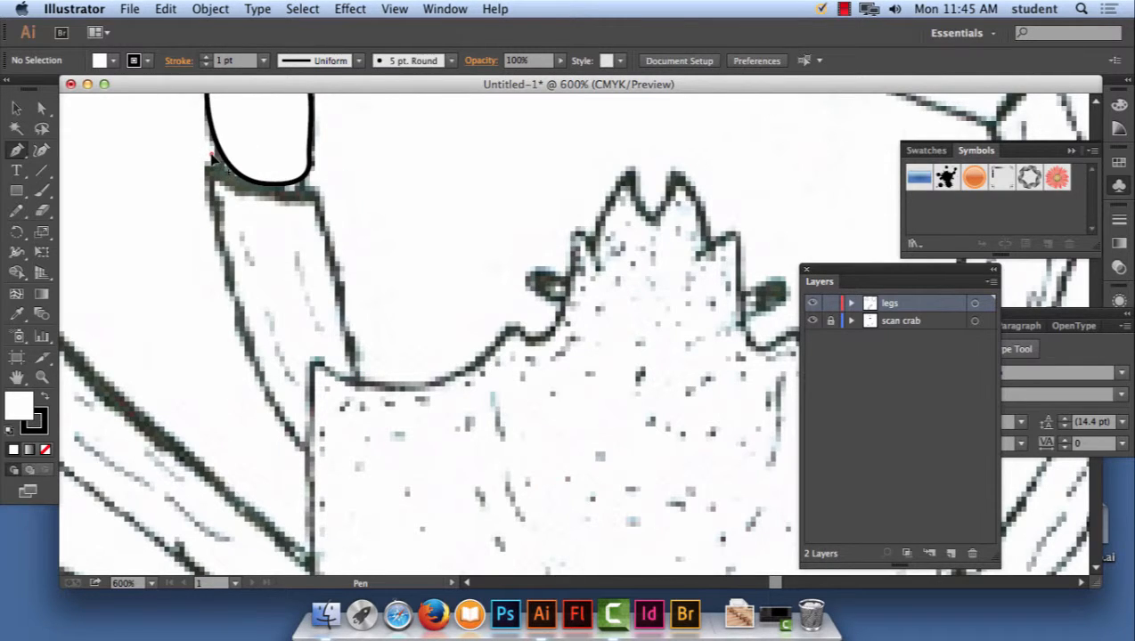
Retrace the claw leg's lowest segment as a closed Pen path with a curved upper edge and curved long sides
click(212, 157)
mouse_move(314, 190)
mouse_down()
mouse_move(354, 189)
mouse_move(368, 166)
mouse_move(325, 178)
mouse_up()
click(352, 381)
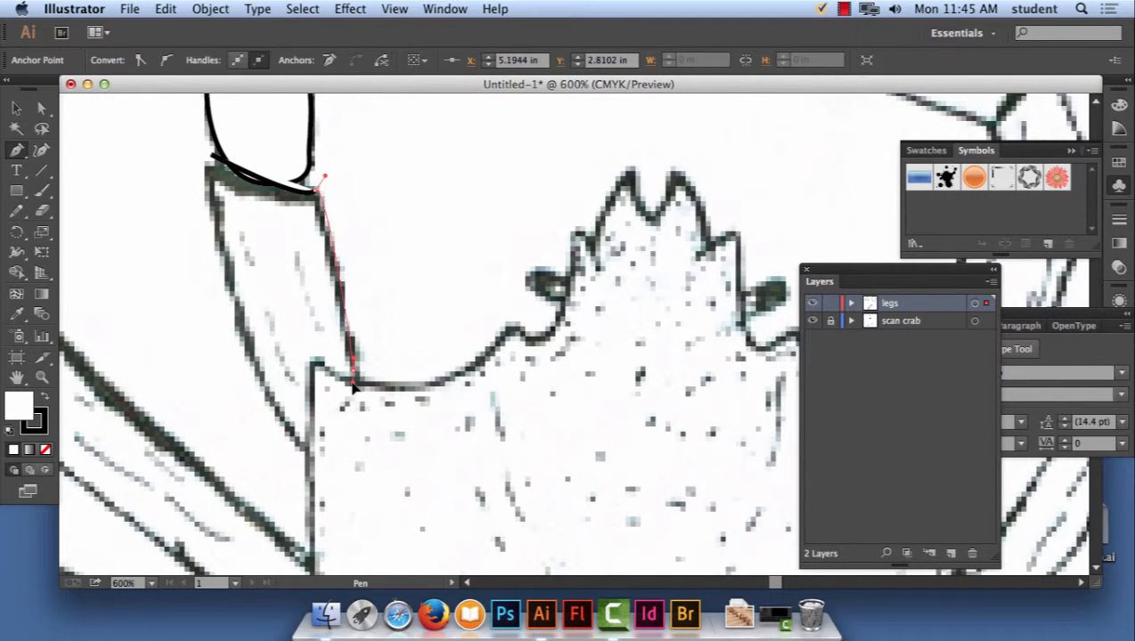
click(305, 450)
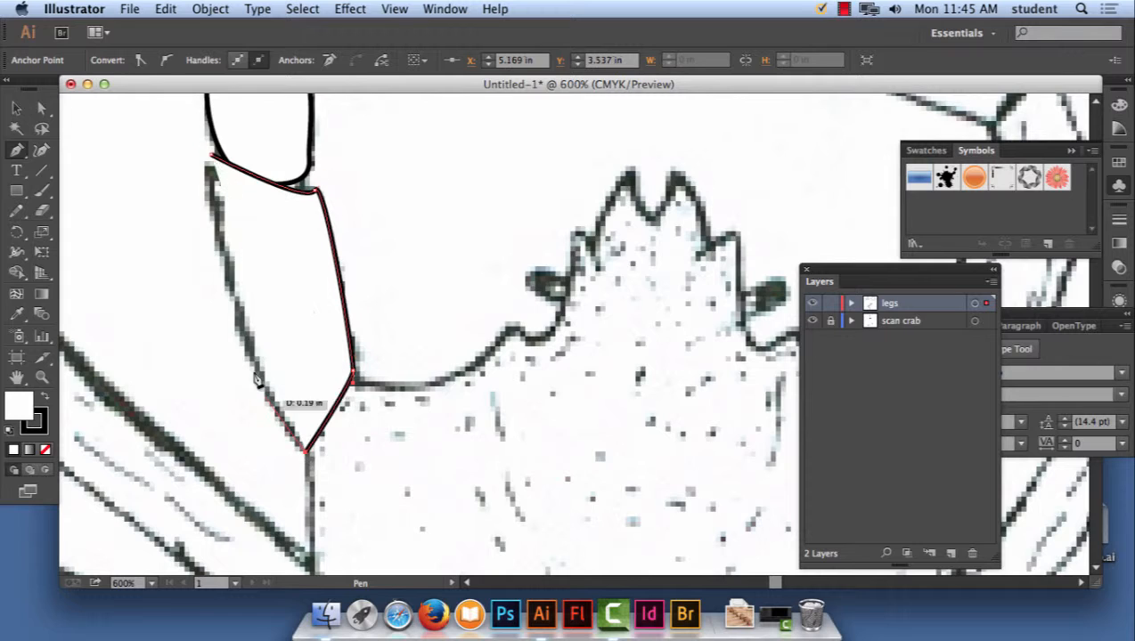
drag(231, 299, 207, 203)
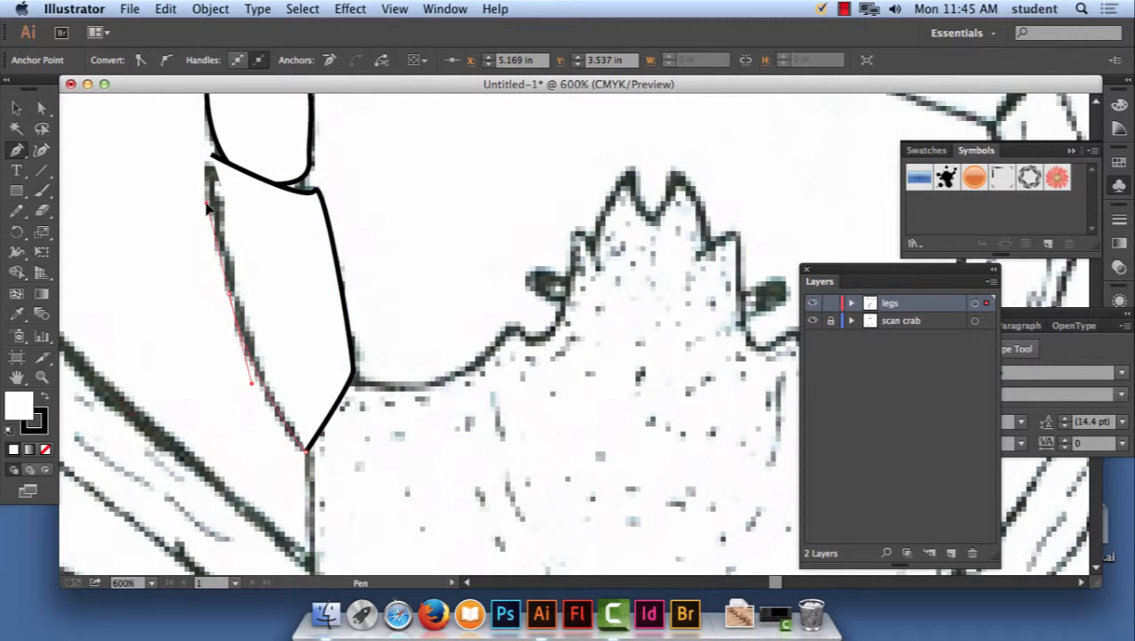
click(211, 158)
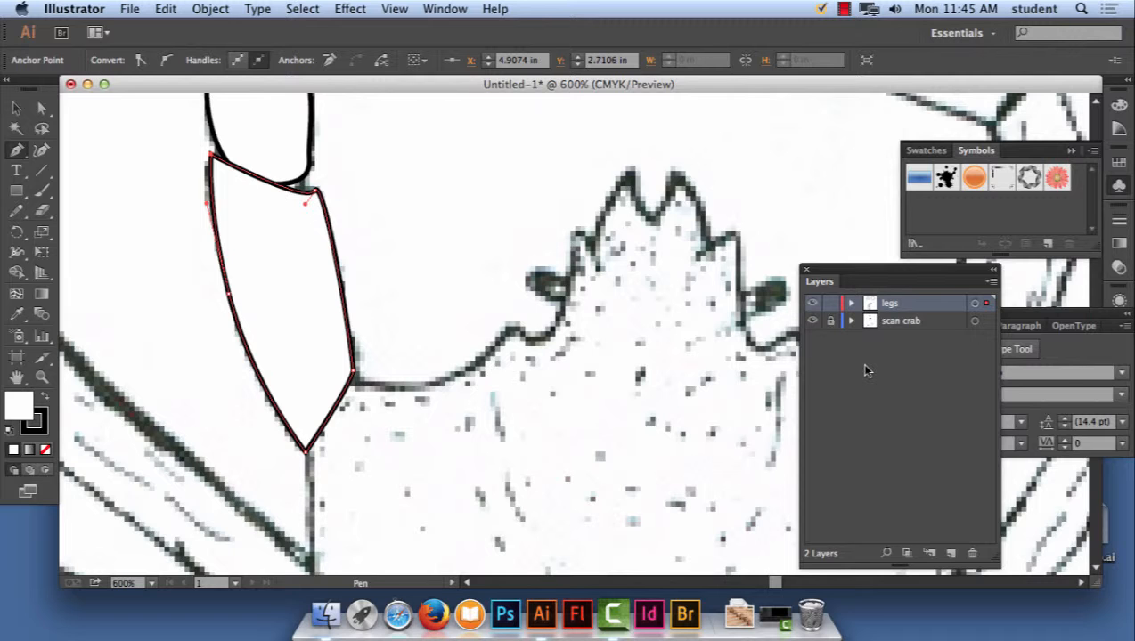
Trace the pointed tip segment of the leg left of the claw leg as a closed Pen path with curved sides and a straight base
key(space)
drag(399, 329, 761, 371)
drag(541, 311, 672, 519)
drag(506, 370, 510, 585)
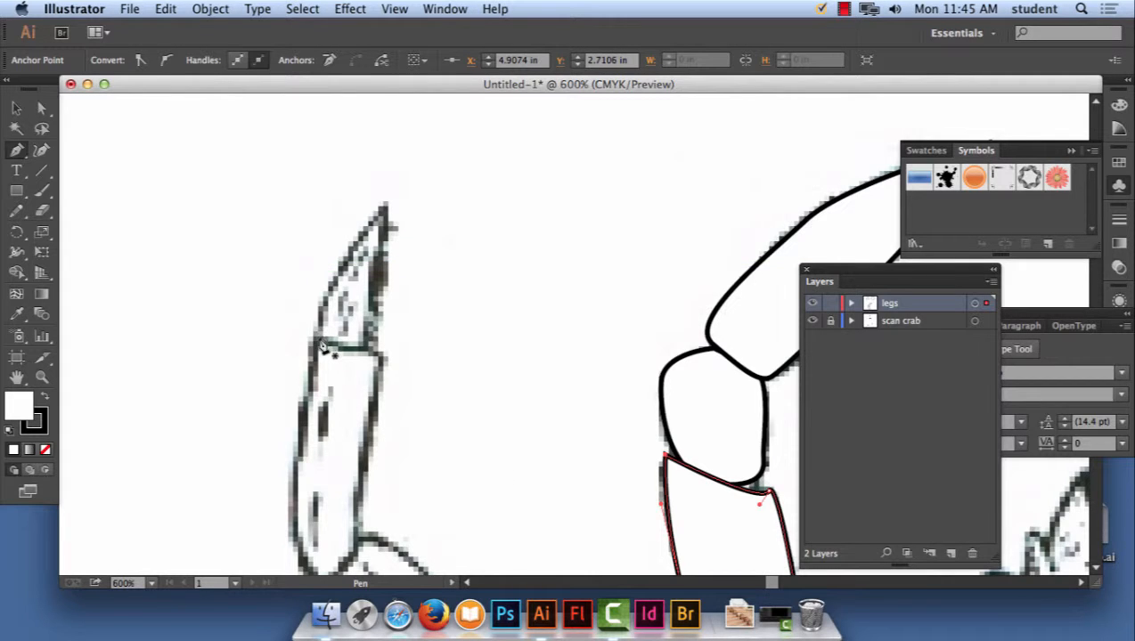
drag(317, 337, 340, 269)
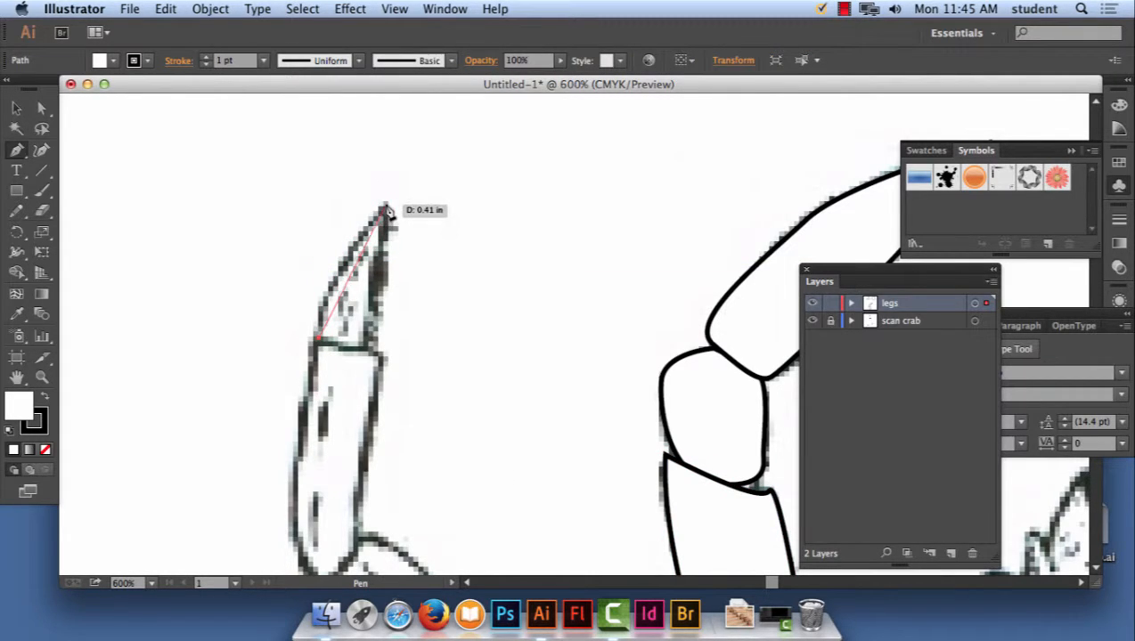
drag(385, 205, 424, 172)
click(382, 348)
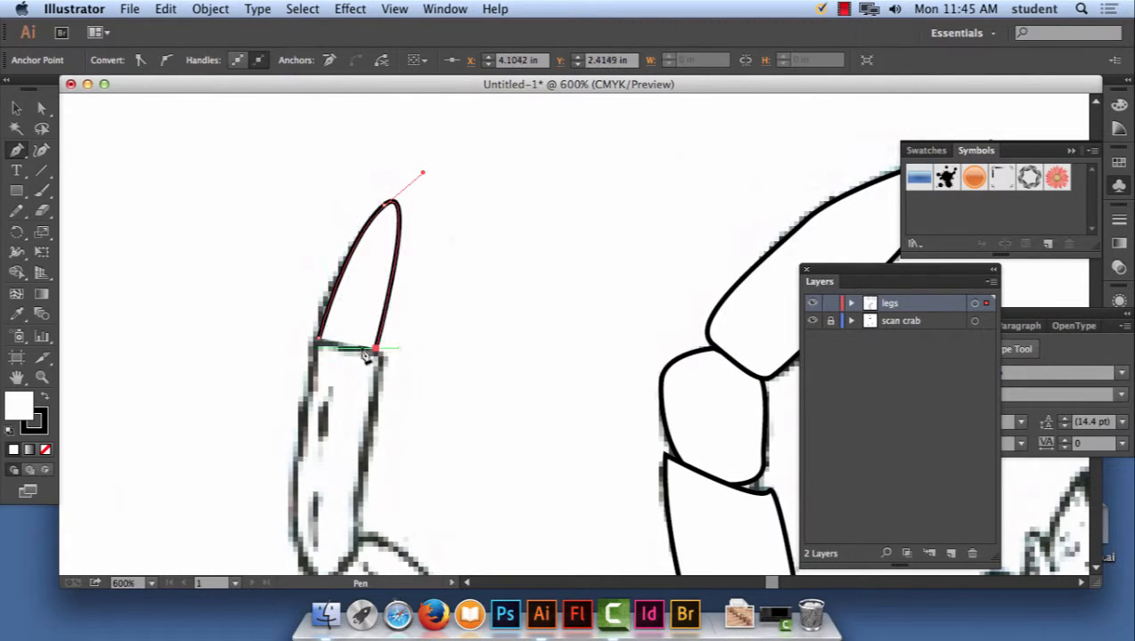
click(320, 341)
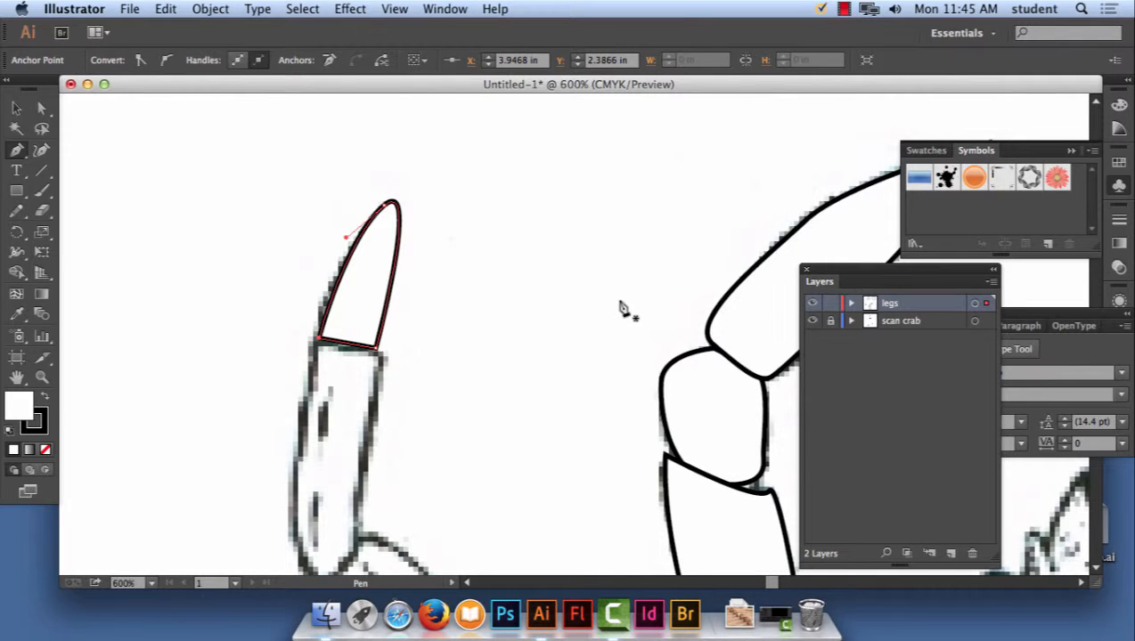
Trace the long segment directly below that leg tip as a closed, curved Pen path ending at the next joint
drag(431, 438, 470, 268)
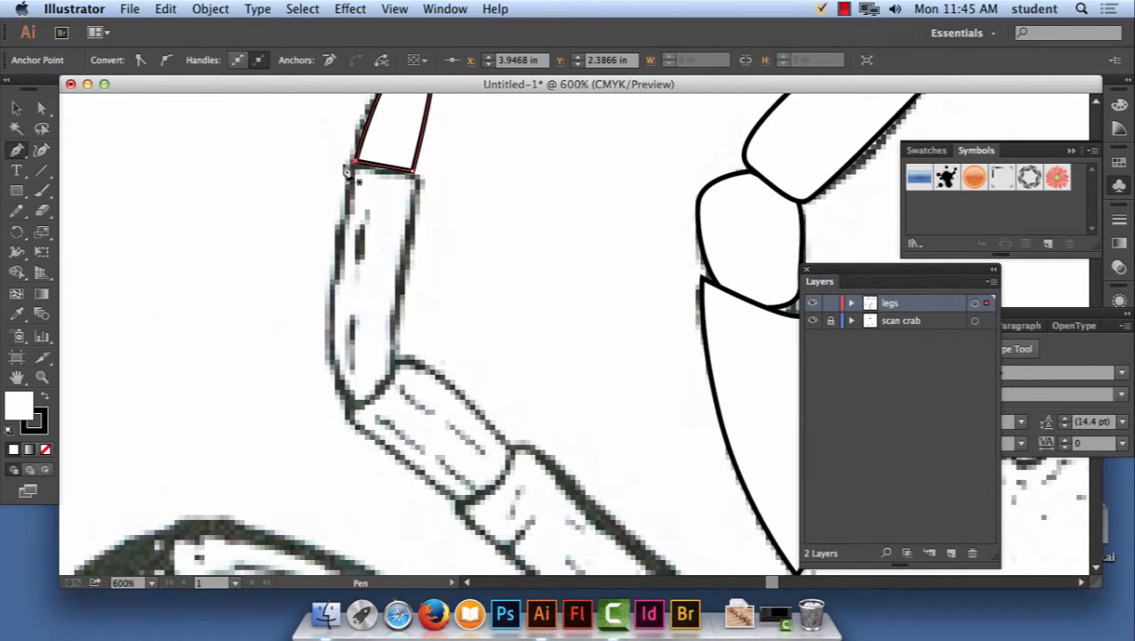
click(417, 179)
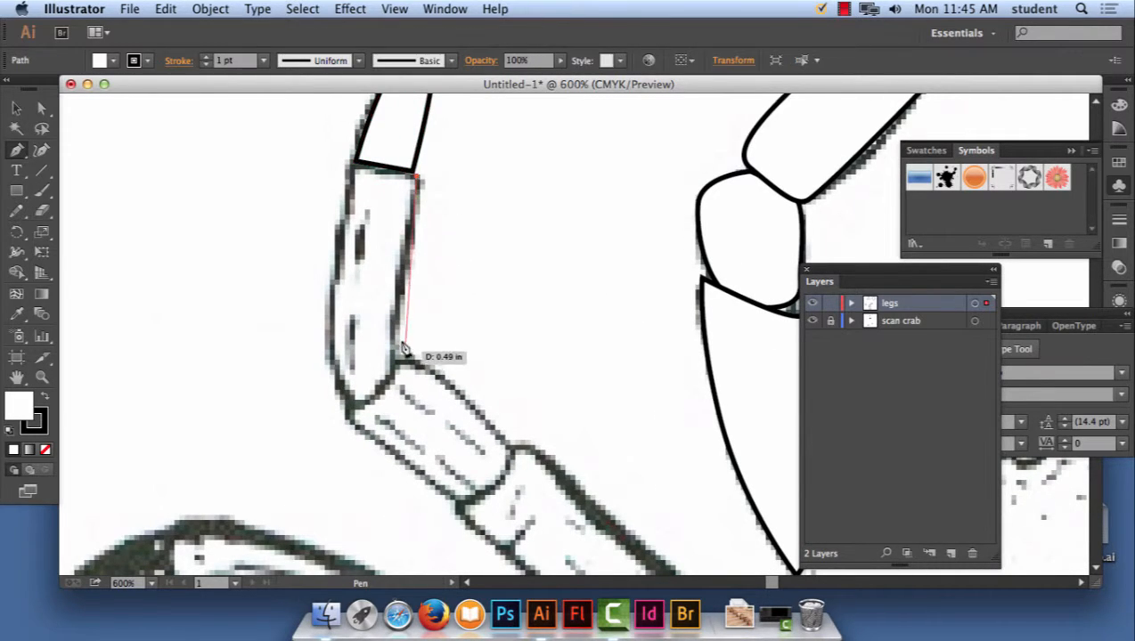
drag(402, 295, 400, 309)
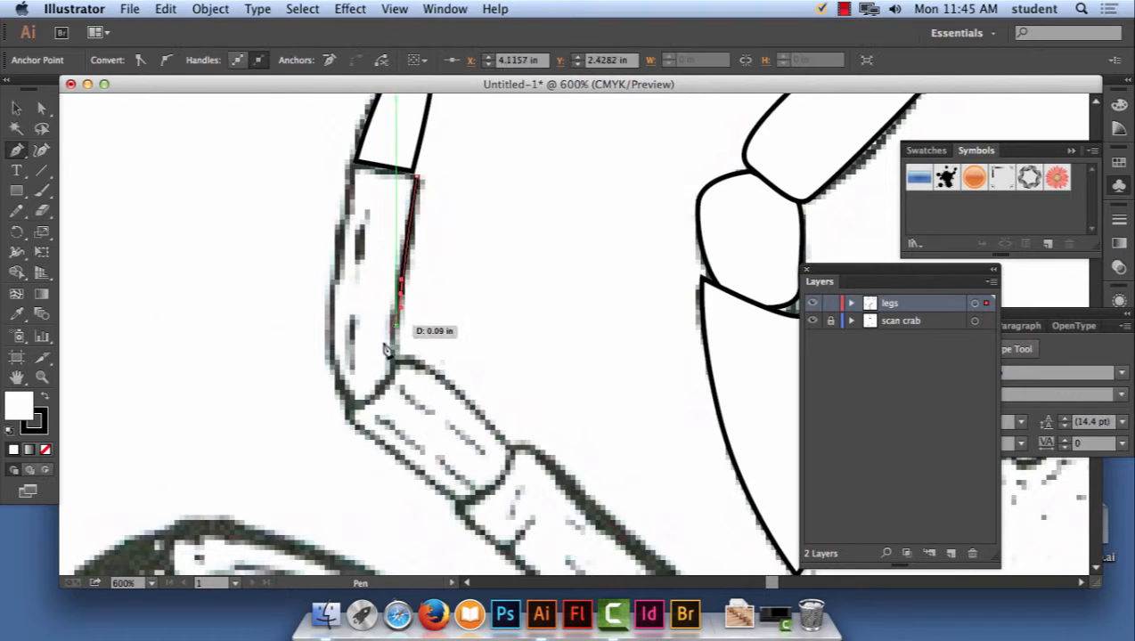
drag(398, 357, 340, 440)
drag(336, 373, 337, 370)
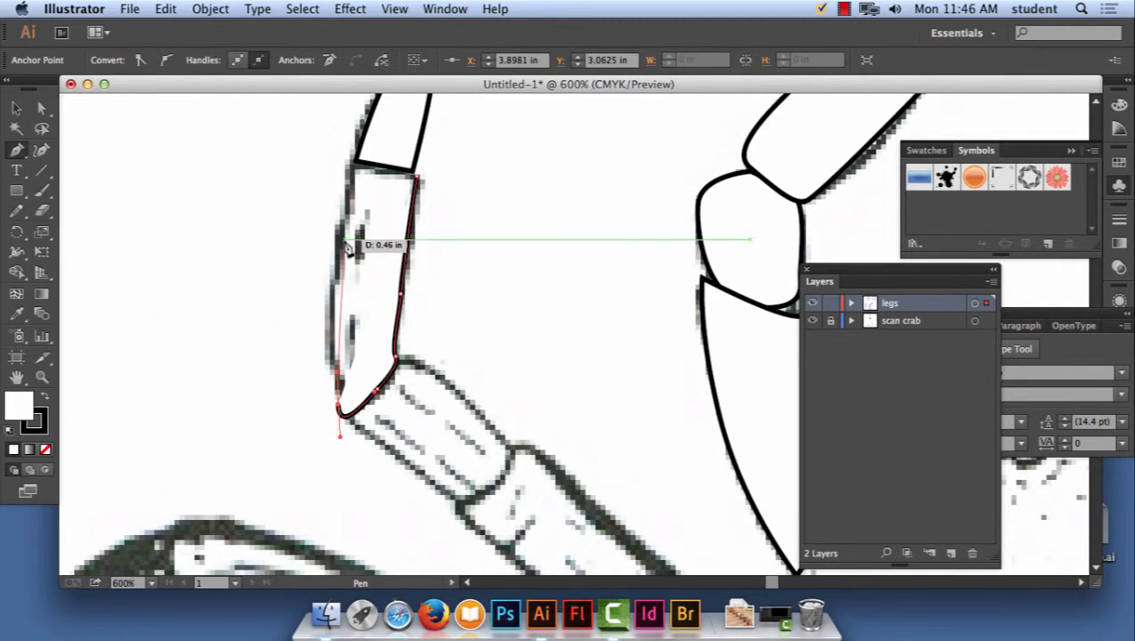
drag(339, 239, 348, 210)
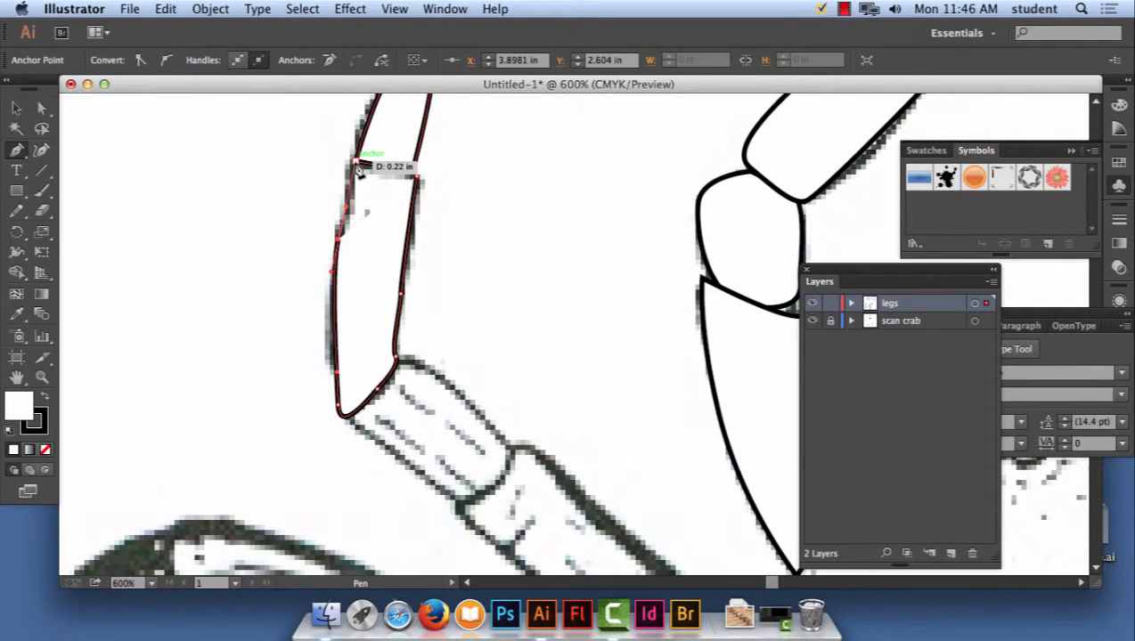
click(355, 166)
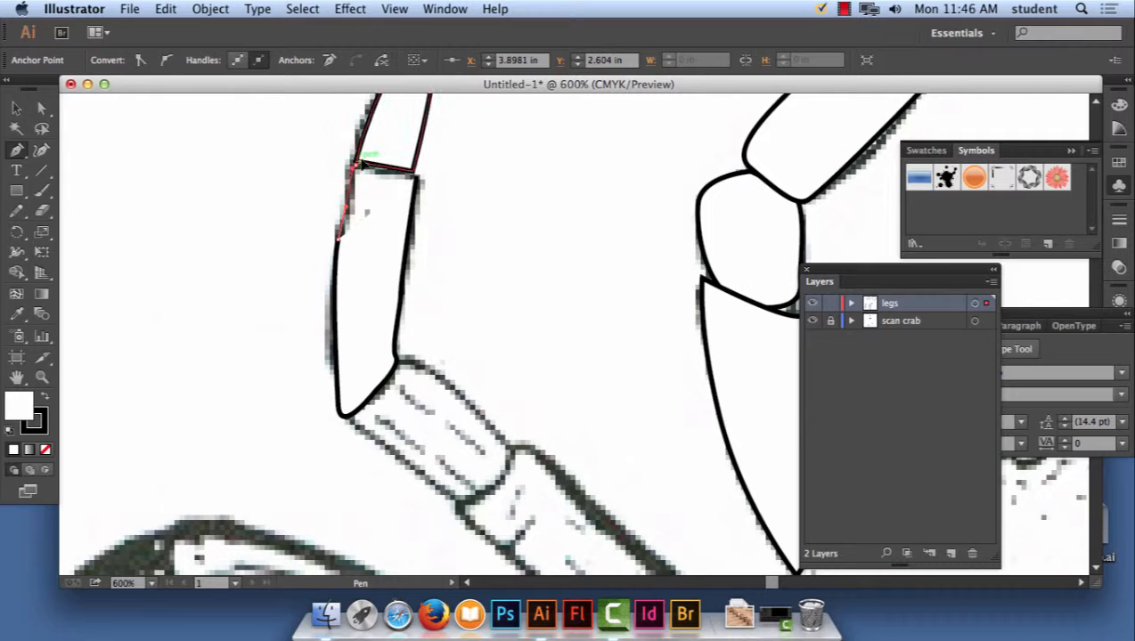
click(416, 173)
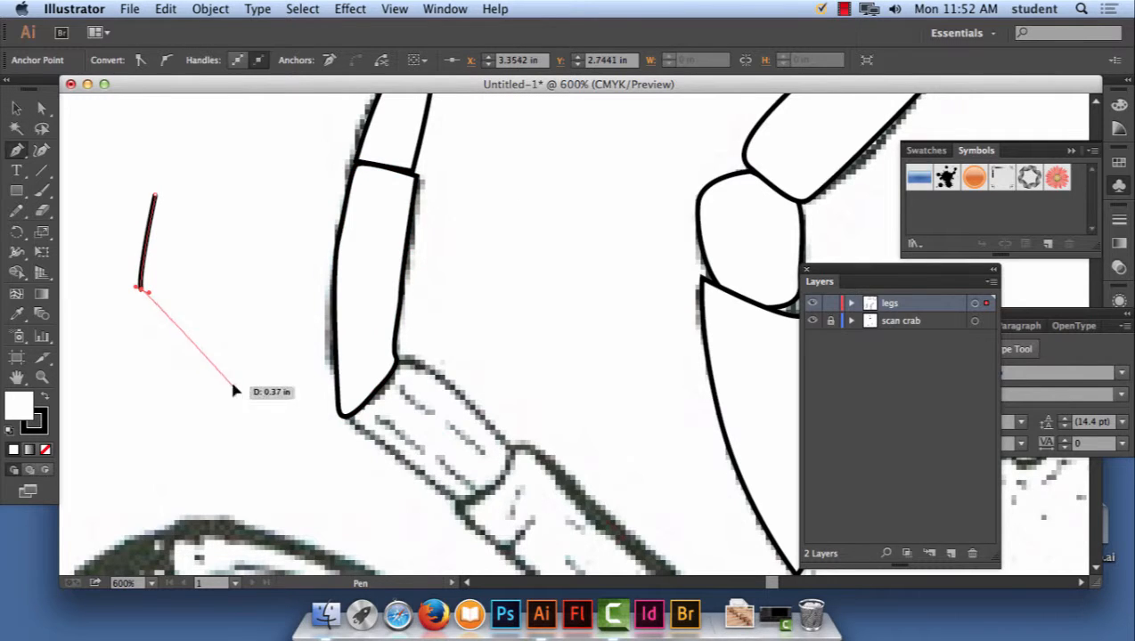
Add a curved segment to the open practice path beside the leg, retract the end anchor's outgoing handle, and end the path
drag(234, 387, 240, 416)
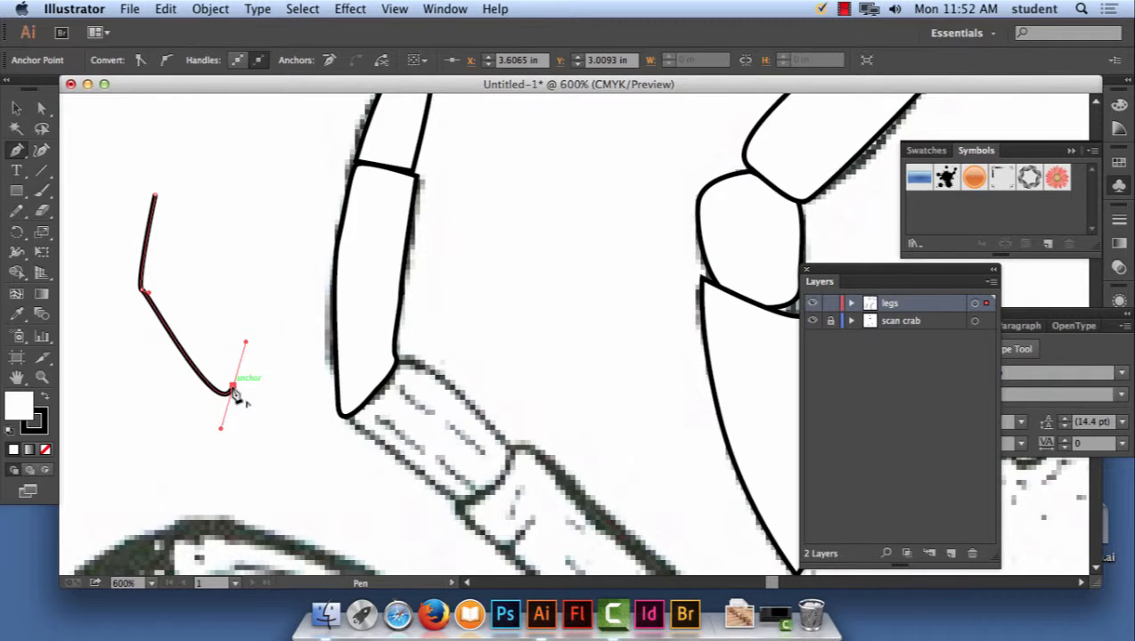
click(233, 388)
key(super)
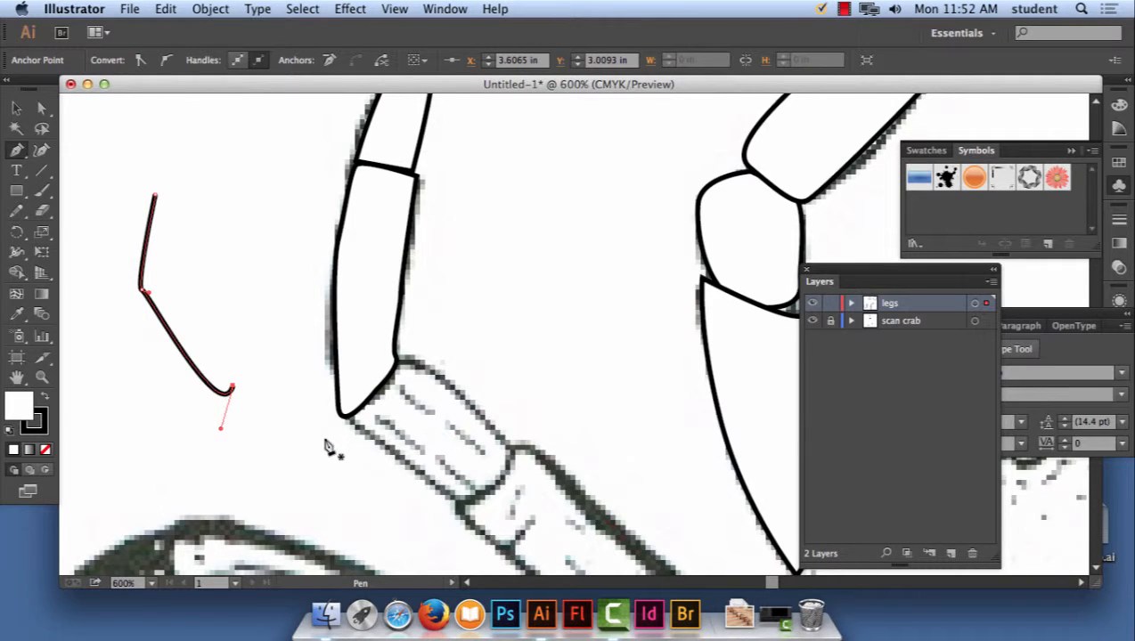
Try a separate open Pen path of two straight segments below the practice path, and undo it
click(285, 483)
click(317, 490)
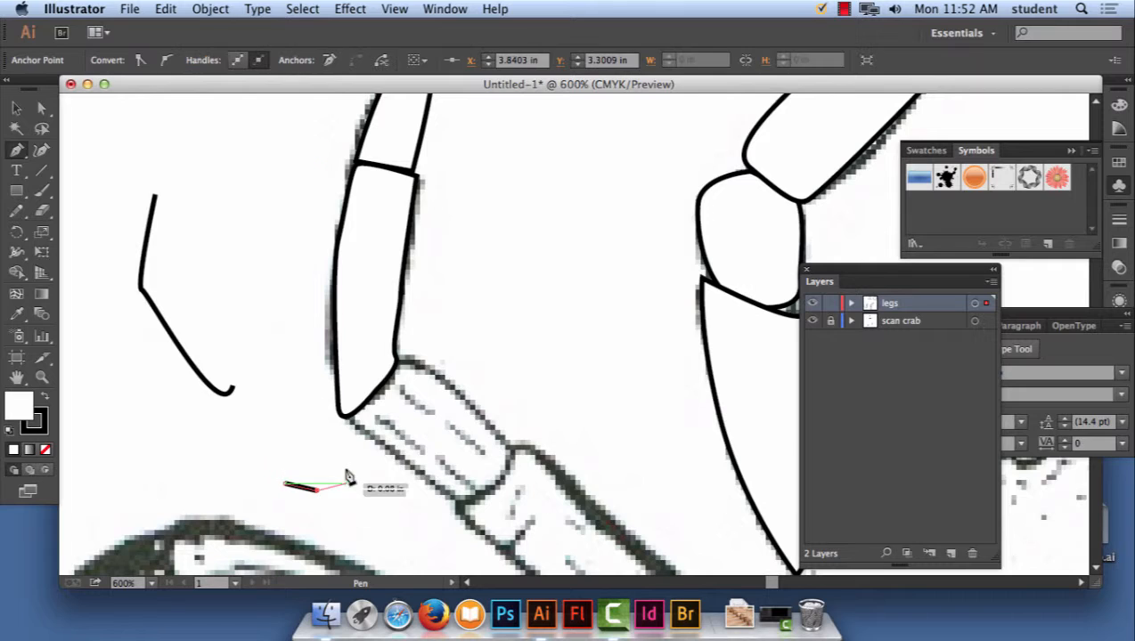
click(313, 447)
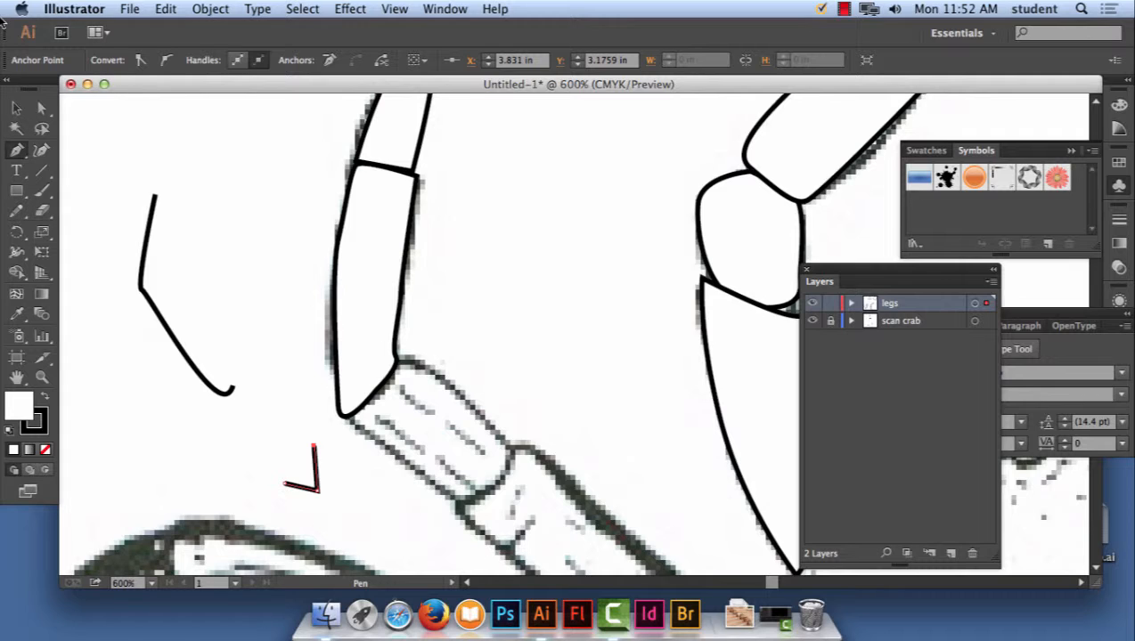
key(super+z)
key(super+z)
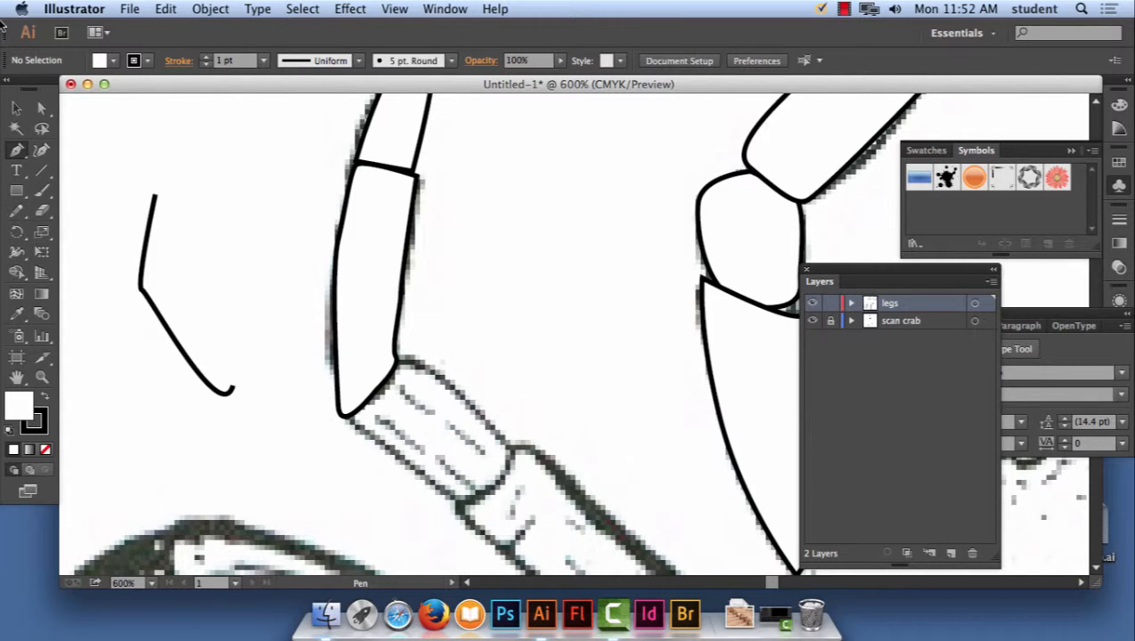
Select the curved practice path beside the leg and delete it
click(16, 108)
click(144, 283)
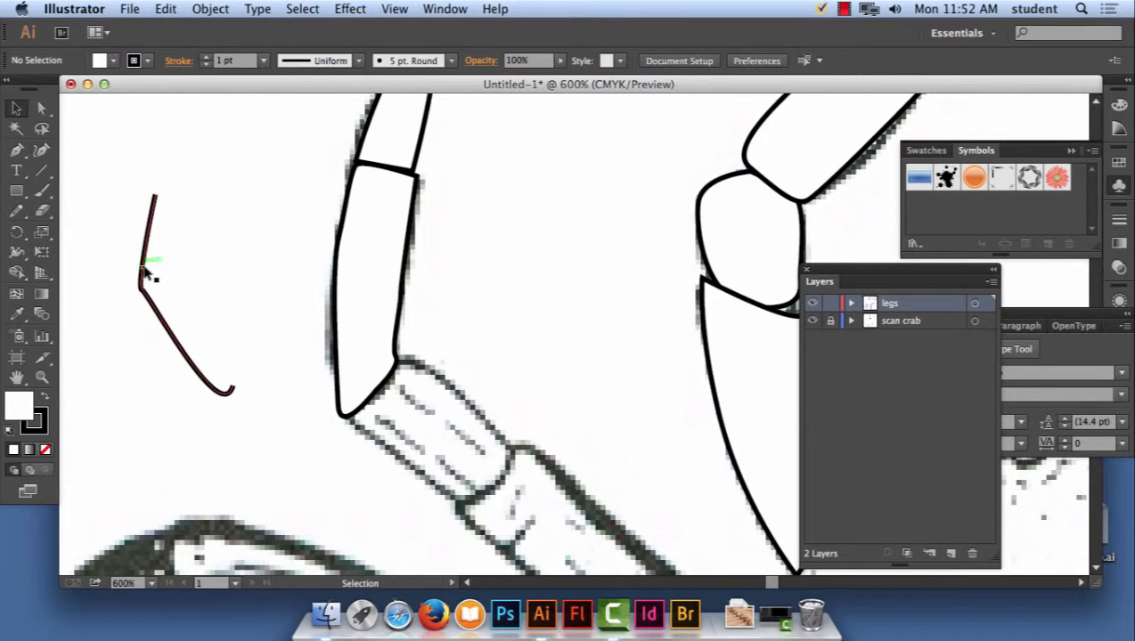
click(145, 273)
key(Delete)
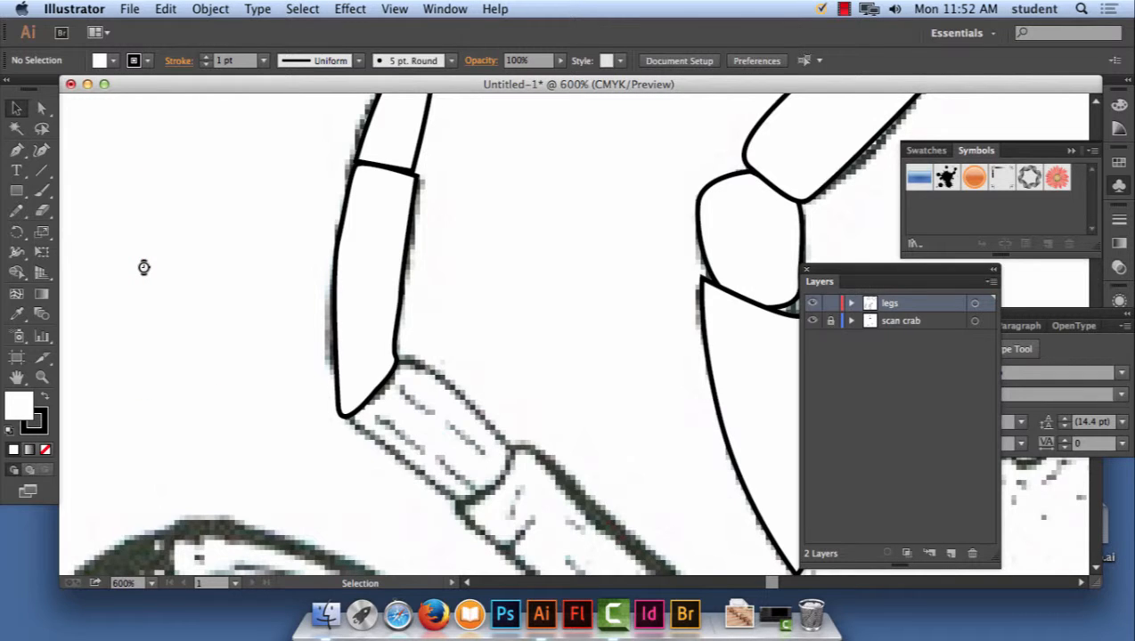
Switch to the Pencil tool and accept its options with new strokes filled and selected paths edited within 6 pixels
key(super+minus)
key(super+minus)
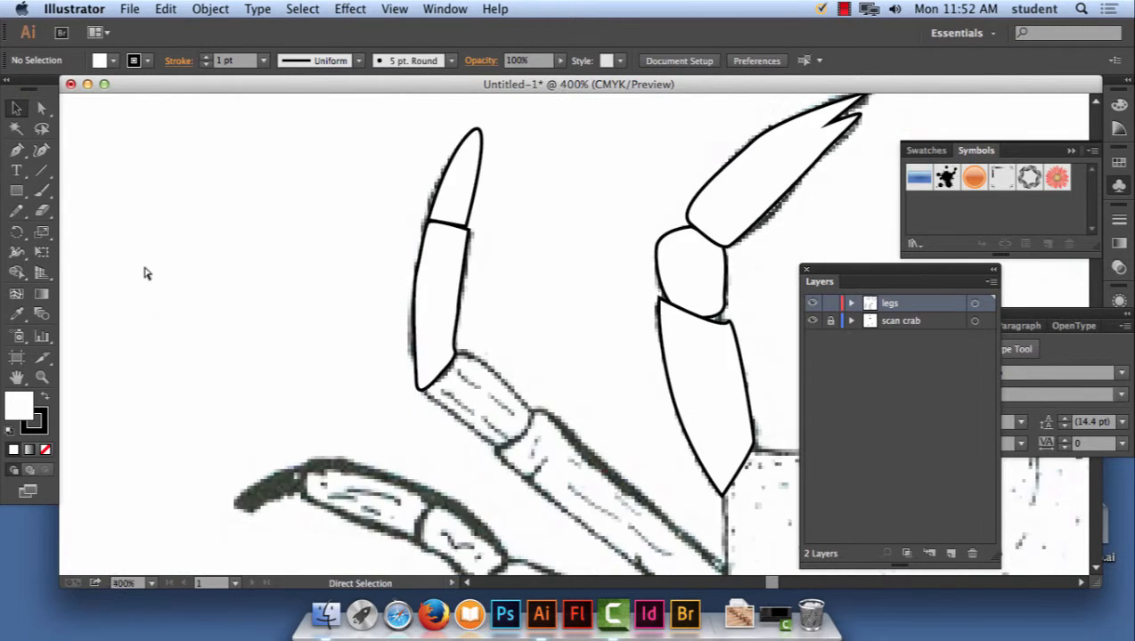
drag(573, 320, 418, 228)
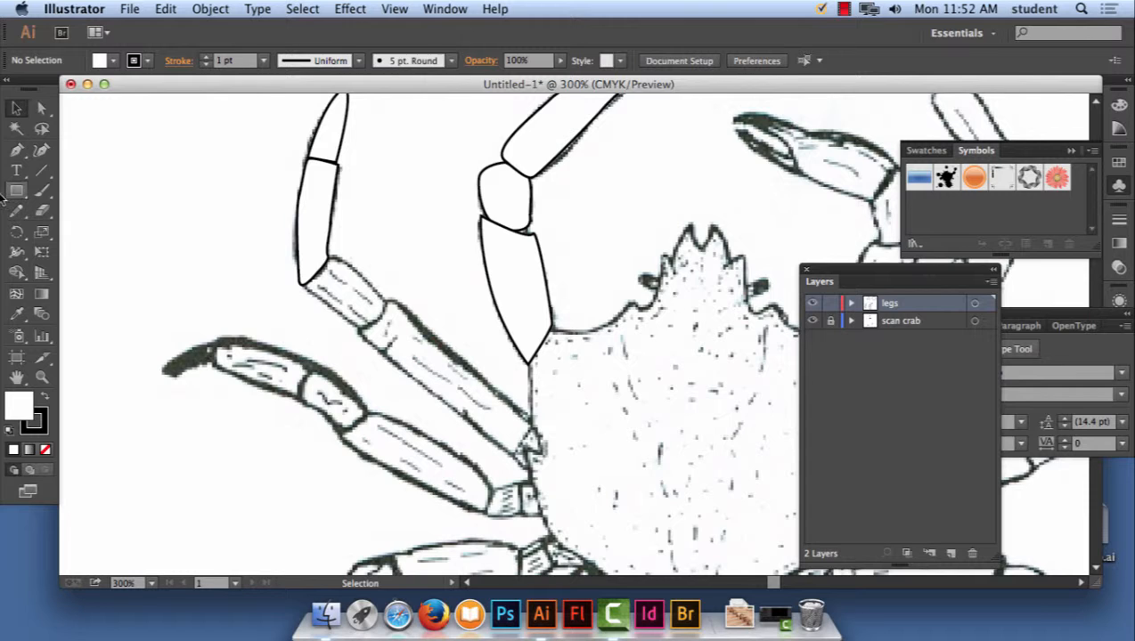
click(14, 214)
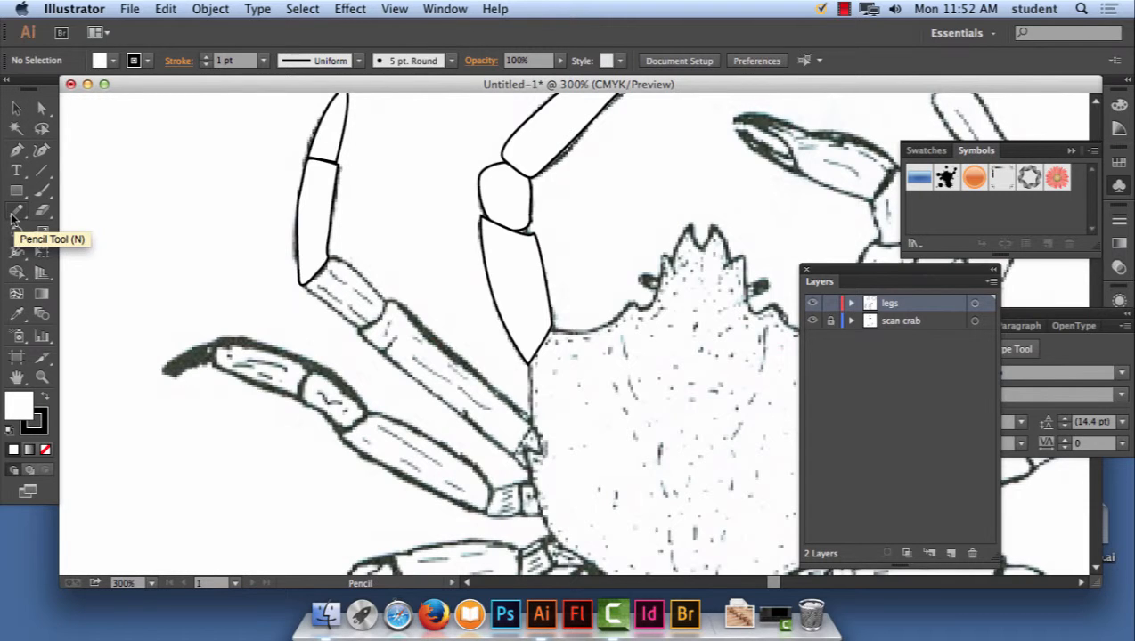
double_click(14, 214)
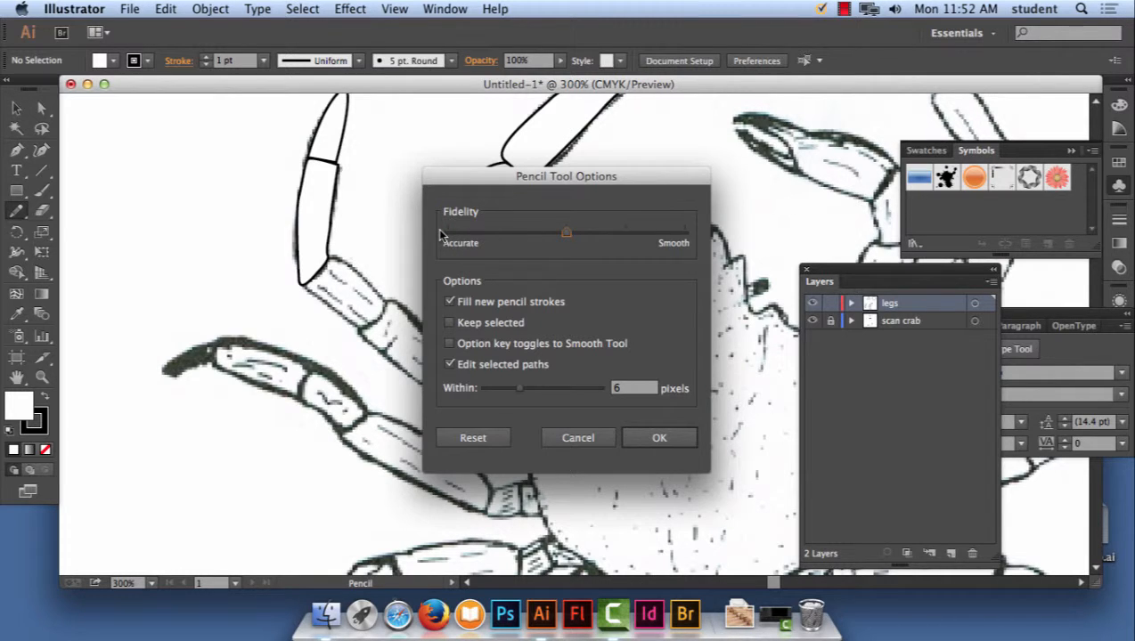
click(679, 437)
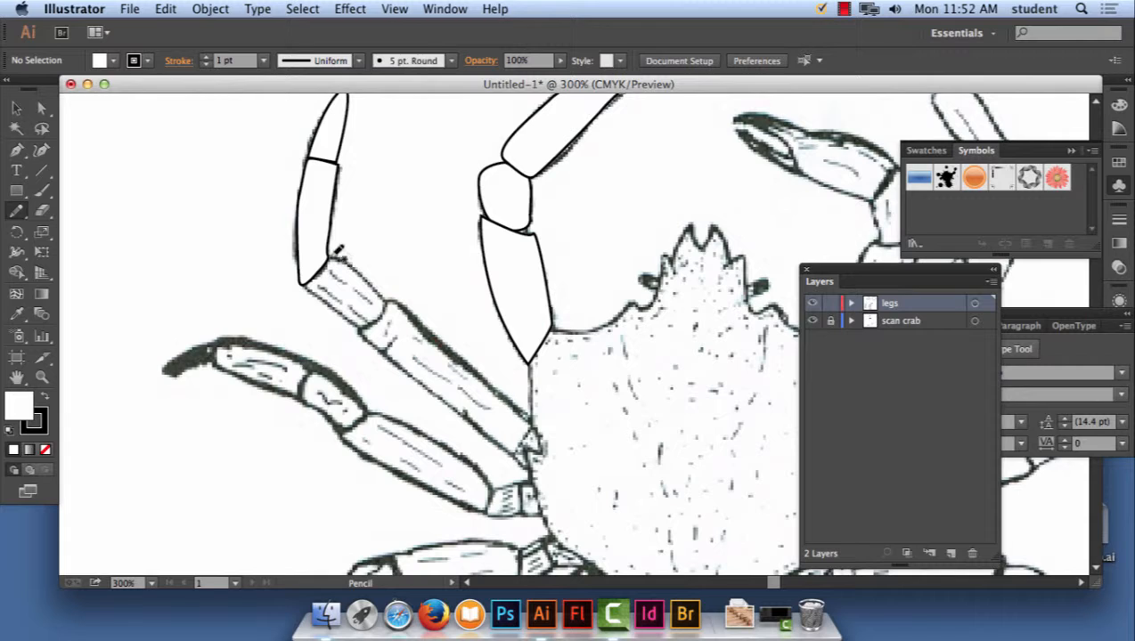
Trace the remaining two parts of the leg beside the claw leg as closed Pencil shapes, from the joint down to the body
mouse_move(337, 257)
mouse_down()
mouse_move(358, 258)
mouse_move(391, 296)
mouse_move(364, 332)
mouse_move(308, 283)
mouse_move(333, 258)
mouse_up()
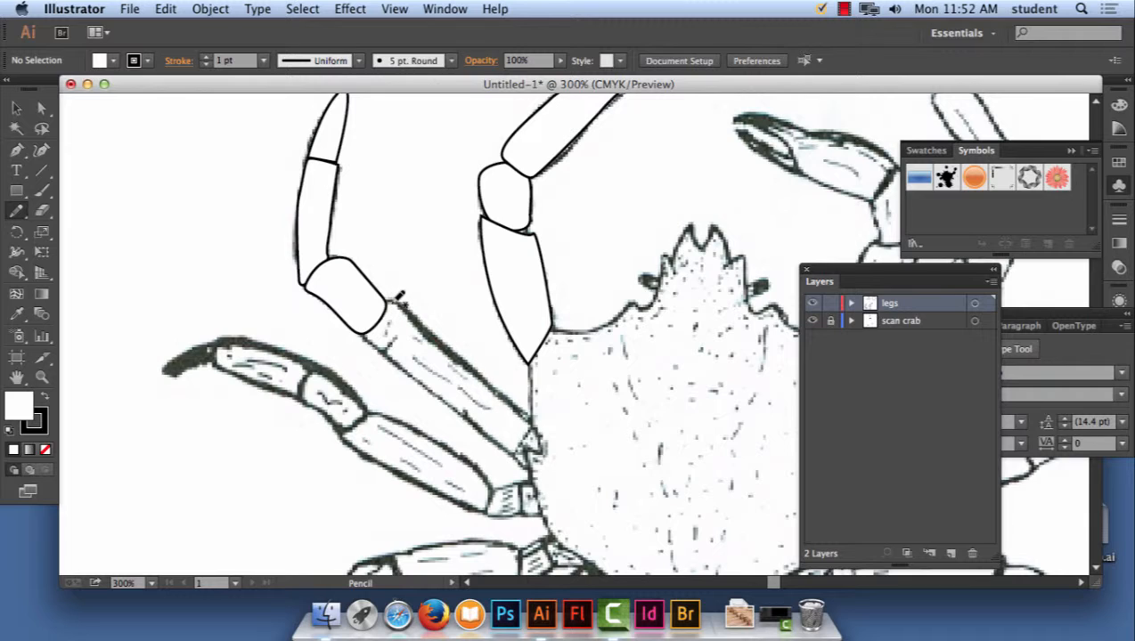
mouse_move(390, 303)
mouse_down()
mouse_move(536, 416)
mouse_move(535, 462)
mouse_move(518, 464)
mouse_move(365, 338)
mouse_move(394, 299)
mouse_up()
Trace the next leg down with the Pencil as four closed shapes: hooked tip, long outer part, thick inner segment and base at the body
drag(472, 415, 500, 290)
mouse_move(185, 248)
mouse_down()
mouse_move(230, 223)
mouse_move(241, 245)
mouse_move(186, 248)
mouse_up()
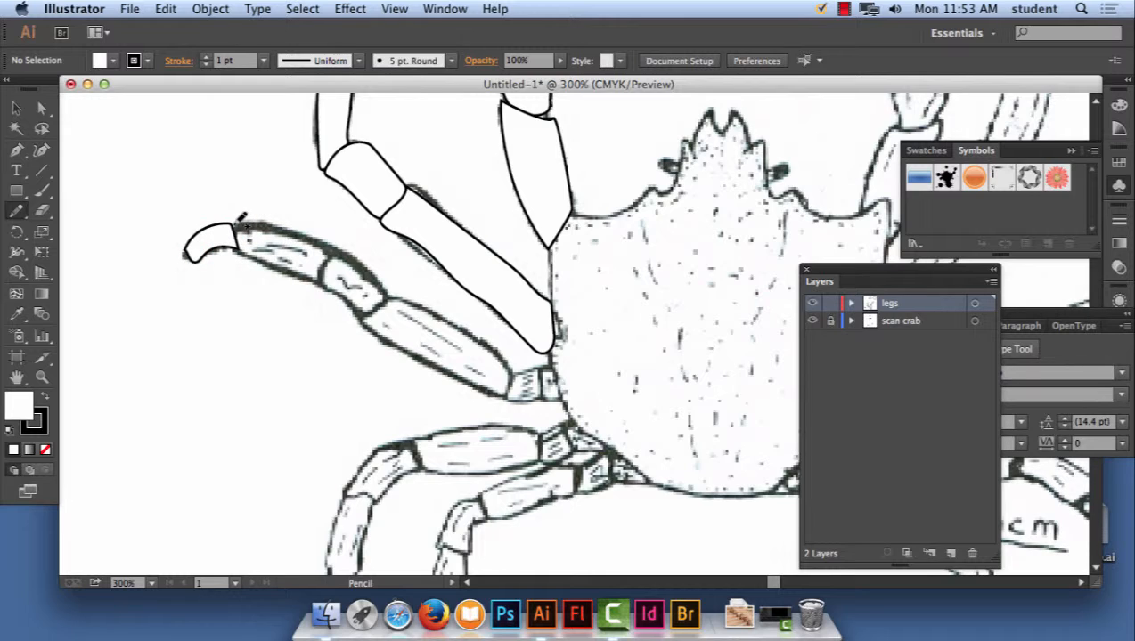
mouse_move(240, 223)
mouse_down()
mouse_move(342, 246)
mouse_move(394, 287)
mouse_move(381, 308)
mouse_move(351, 301)
mouse_move(265, 257)
mouse_move(240, 223)
mouse_up()
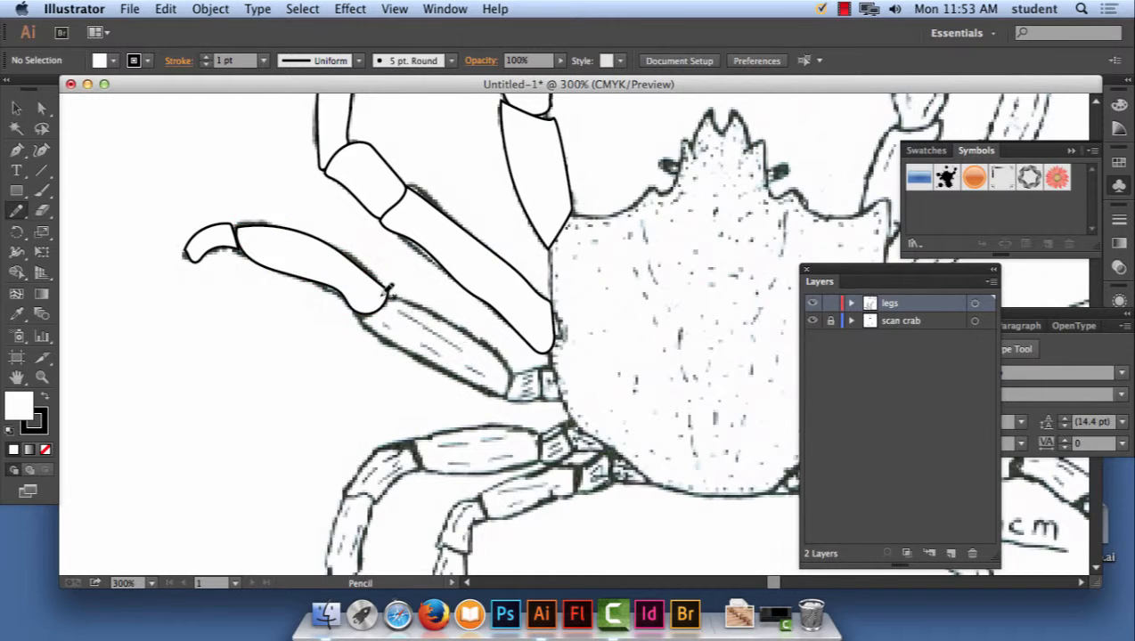
mouse_move(388, 293)
mouse_down()
mouse_move(510, 358)
mouse_move(512, 386)
mouse_move(379, 342)
mouse_move(365, 302)
mouse_move(390, 290)
mouse_up()
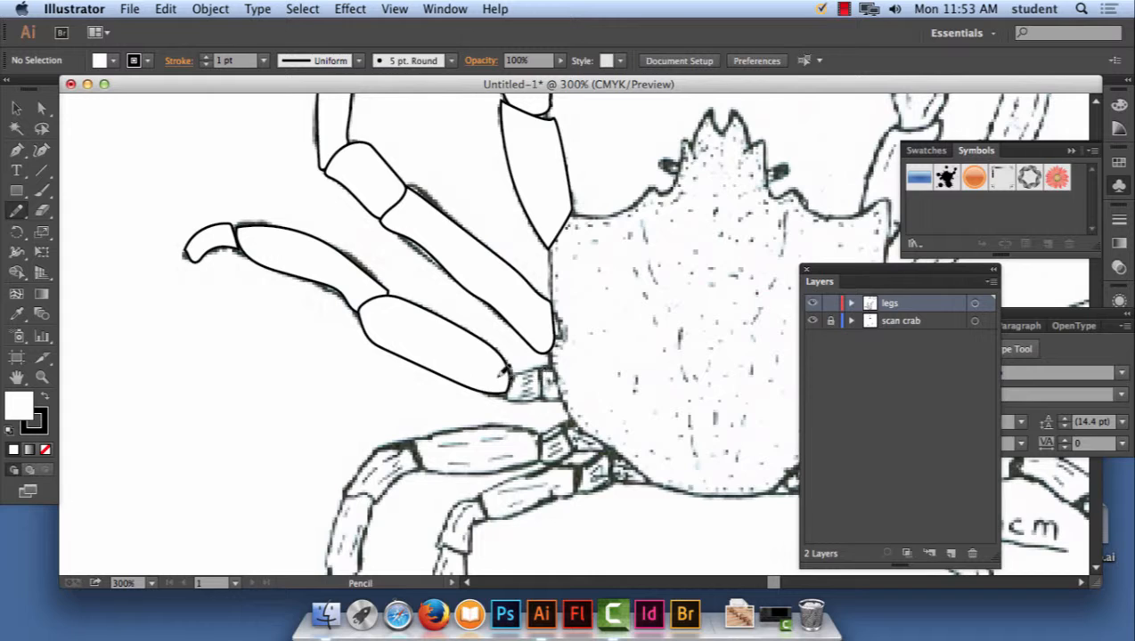
mouse_move(504, 370)
mouse_down()
mouse_move(550, 363)
mouse_move(571, 393)
mouse_move(536, 403)
mouse_move(504, 394)
mouse_move(506, 369)
mouse_up()
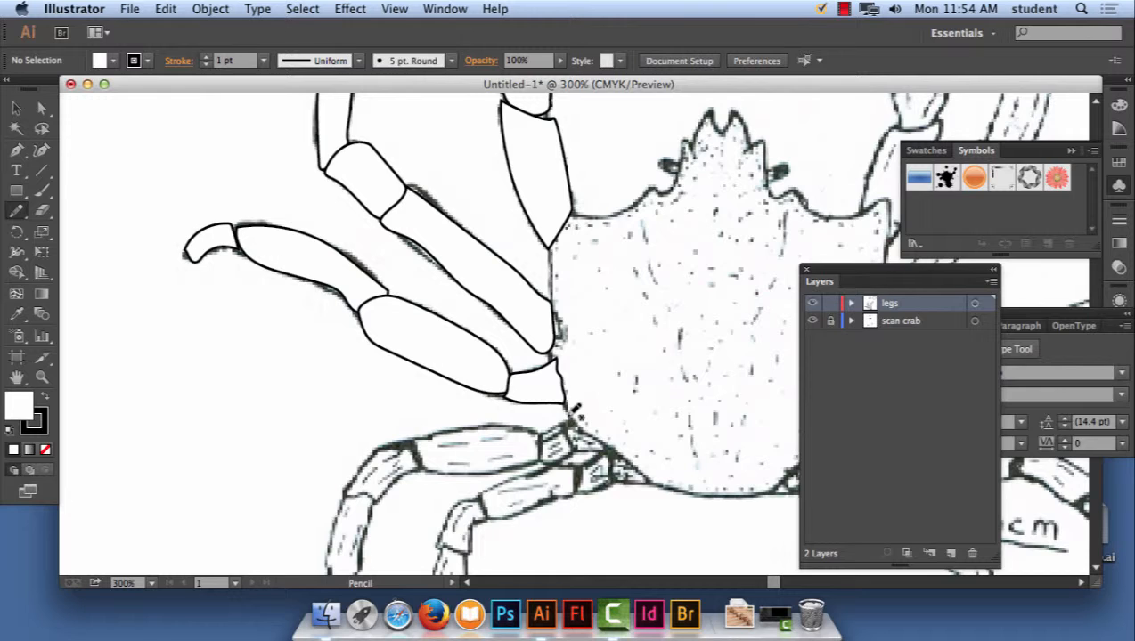
At 400% magnification, trace the upper rear-left leg with the Pencil as closed shapes: thick segment, bend, lower segment, pointed tip and two base pieces
key(super+minus)
key(super+minus)
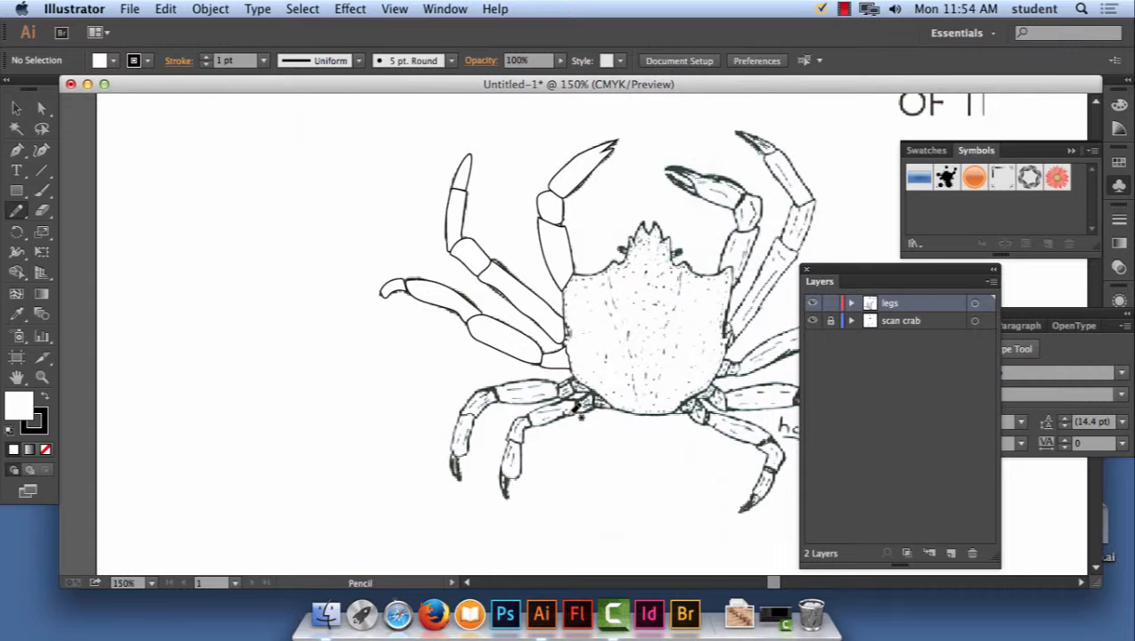
drag(512, 327, 384, 366)
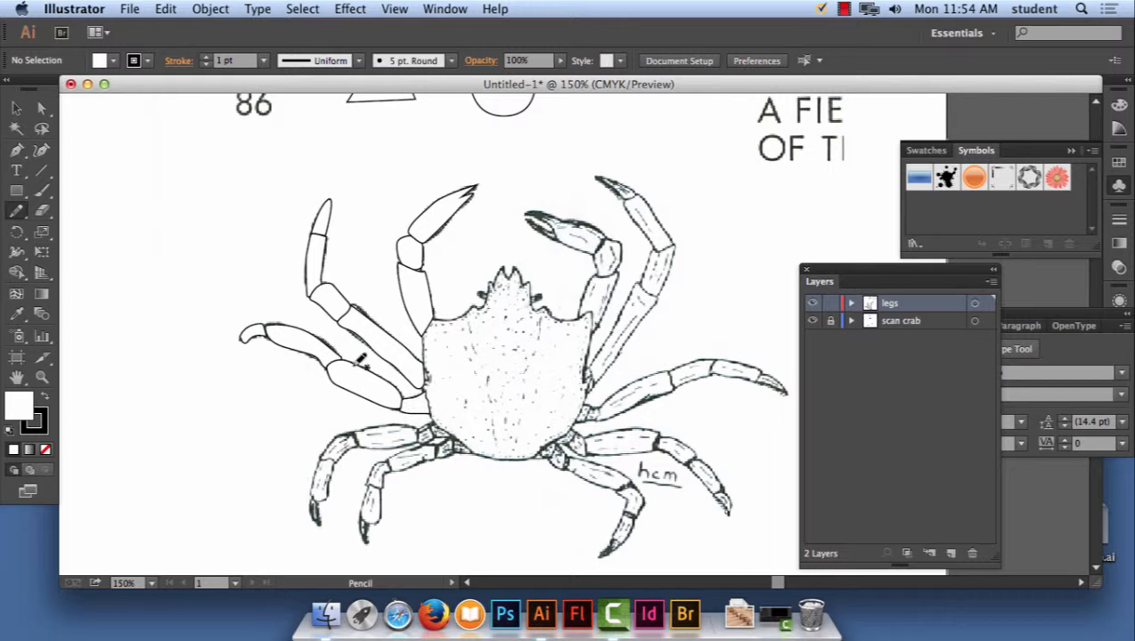
key(super+equal)
key(super+equal)
key(super+equal)
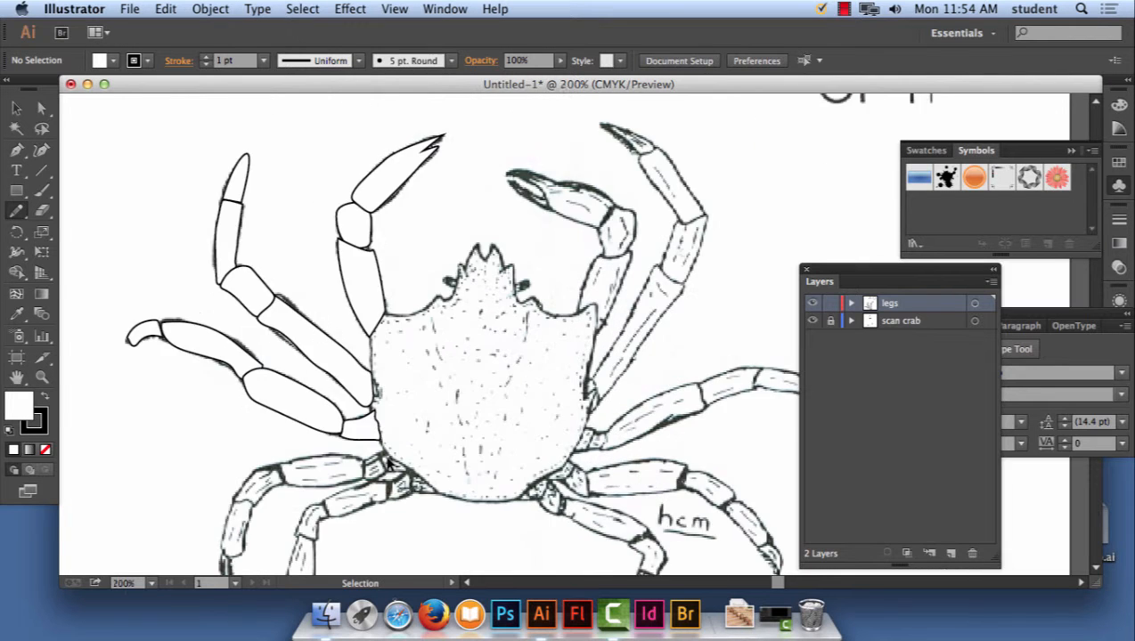
drag(472, 502, 630, 128)
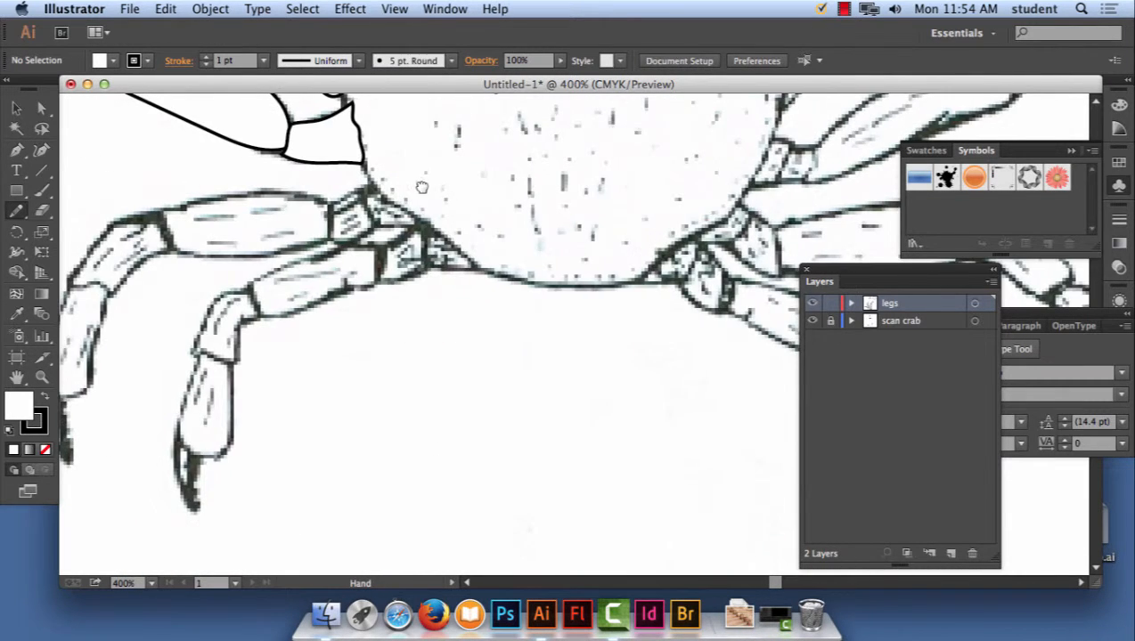
drag(421, 187, 540, 207)
mouse_move(452, 232)
mouse_down()
mouse_move(336, 226)
mouse_move(296, 240)
mouse_move(290, 264)
mouse_move(304, 281)
mouse_move(412, 288)
mouse_move(453, 266)
mouse_move(452, 228)
mouse_up()
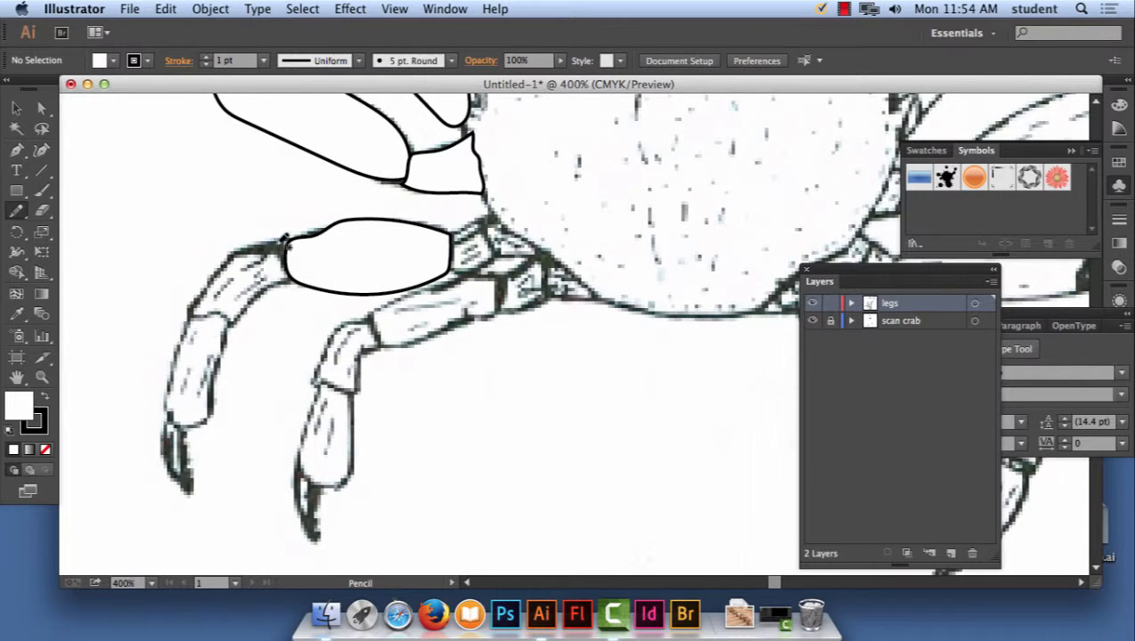
mouse_move(287, 240)
mouse_down()
mouse_move(225, 252)
mouse_move(190, 309)
mouse_move(240, 317)
mouse_move(297, 279)
mouse_move(287, 240)
mouse_up()
mouse_move(187, 319)
mouse_down()
mouse_move(161, 394)
mouse_move(166, 420)
mouse_move(182, 423)
mouse_move(208, 416)
mouse_move(239, 322)
mouse_move(186, 318)
mouse_up()
mouse_move(167, 428)
mouse_down()
mouse_move(191, 481)
mouse_move(187, 419)
mouse_move(165, 417)
mouse_up()
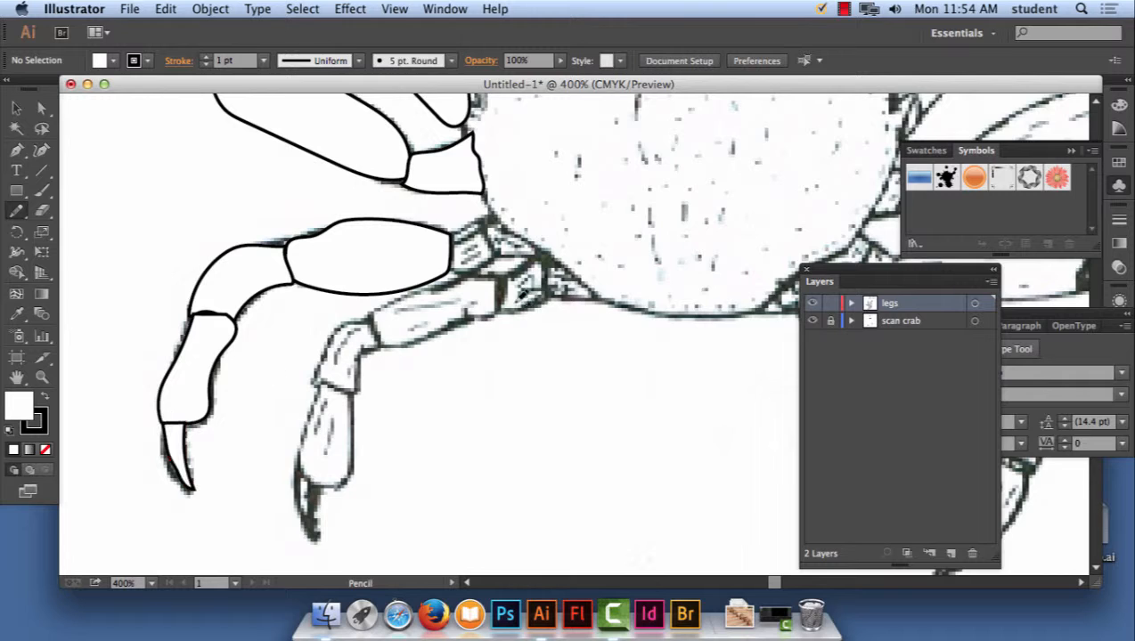
mouse_move(454, 267)
mouse_down()
mouse_move(475, 271)
mouse_move(494, 254)
mouse_move(486, 223)
mouse_move(453, 232)
mouse_move(458, 266)
mouse_up()
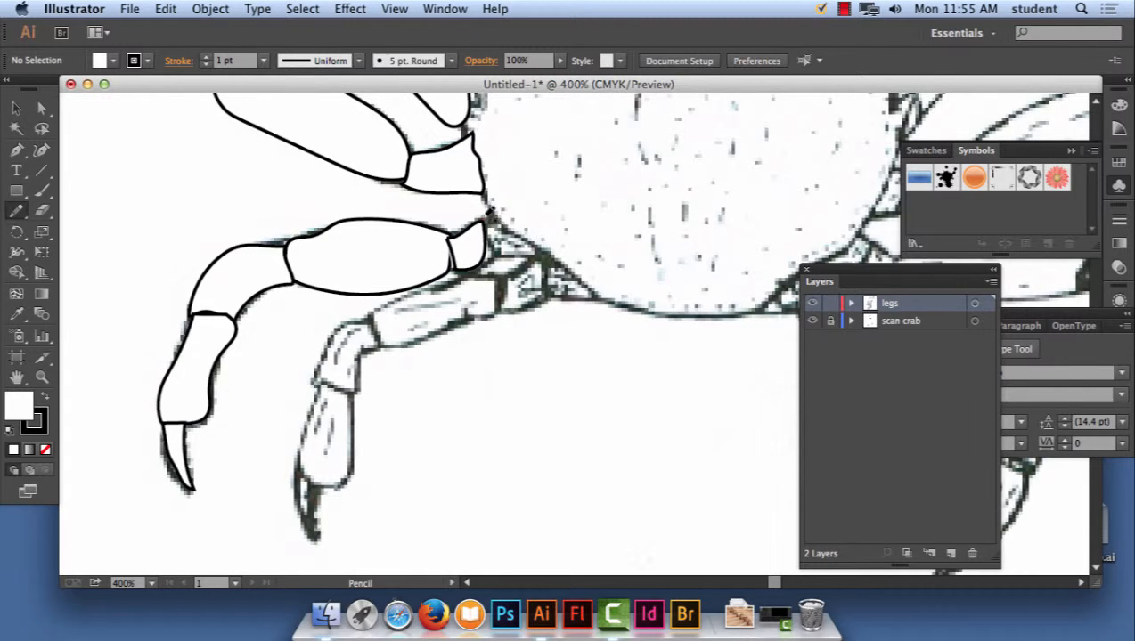
mouse_move(488, 216)
mouse_down()
mouse_move(526, 225)
mouse_move(547, 251)
mouse_move(487, 257)
mouse_move(488, 218)
mouse_up()
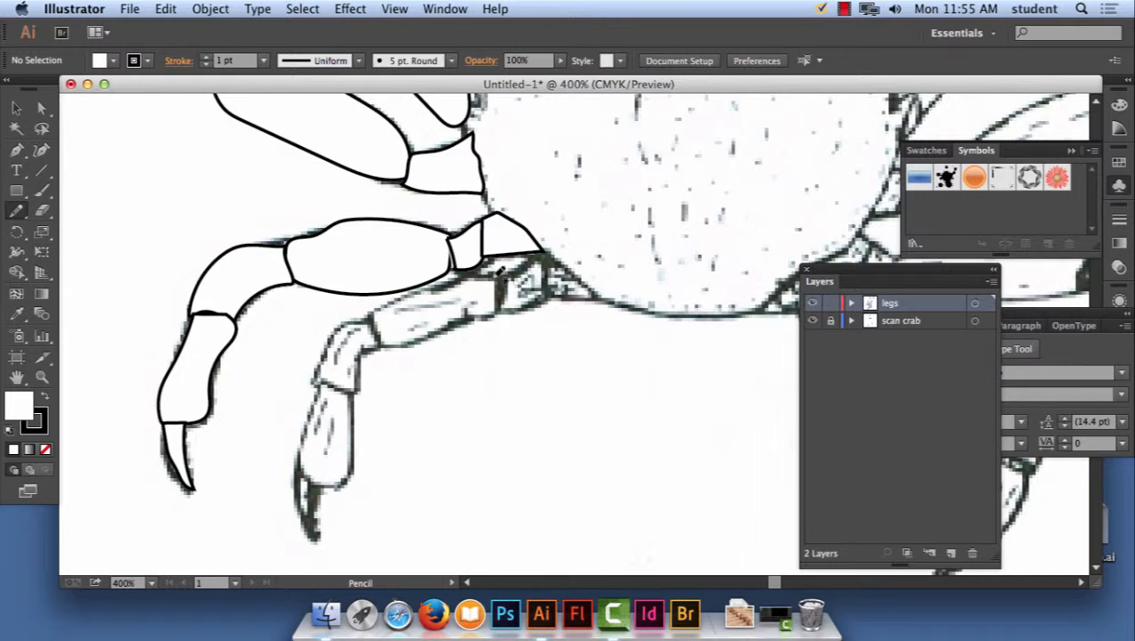
Trace the lowest rear-left leg with the Pencil as six closed shapes: three long segments, pointed tip, small base joint and body wedge
mouse_move(501, 277)
mouse_down()
mouse_move(488, 314)
mouse_move(427, 338)
mouse_move(385, 344)
mouse_move(371, 314)
mouse_move(500, 267)
mouse_up()
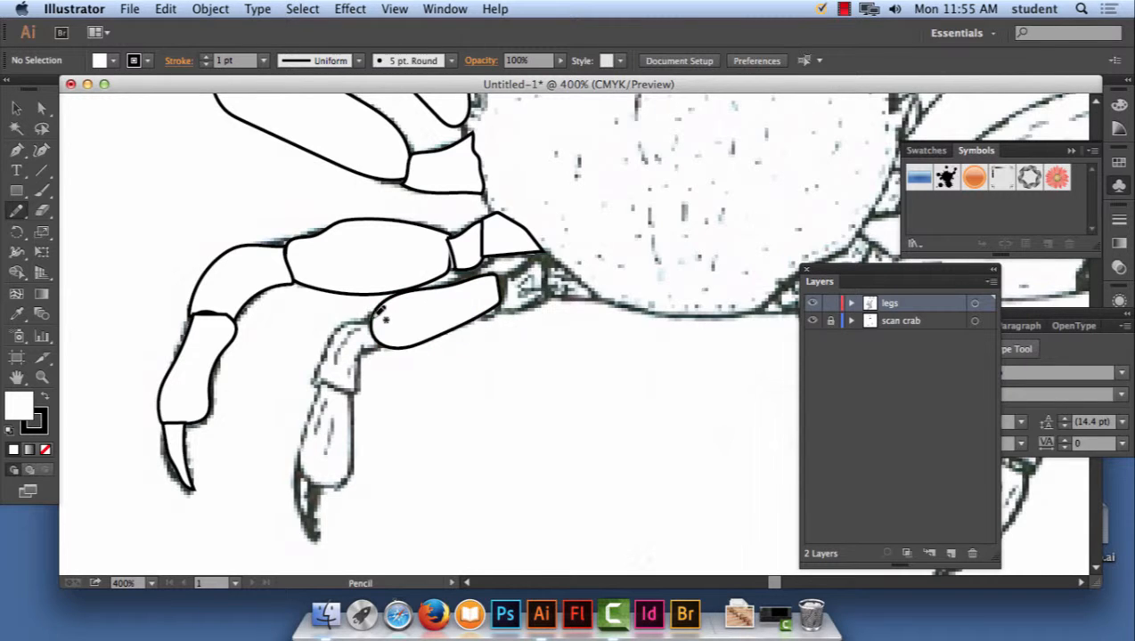
mouse_move(371, 320)
mouse_down()
mouse_move(345, 325)
mouse_move(319, 369)
mouse_move(329, 385)
mouse_move(356, 392)
mouse_move(364, 365)
mouse_move(390, 347)
mouse_move(371, 320)
mouse_up()
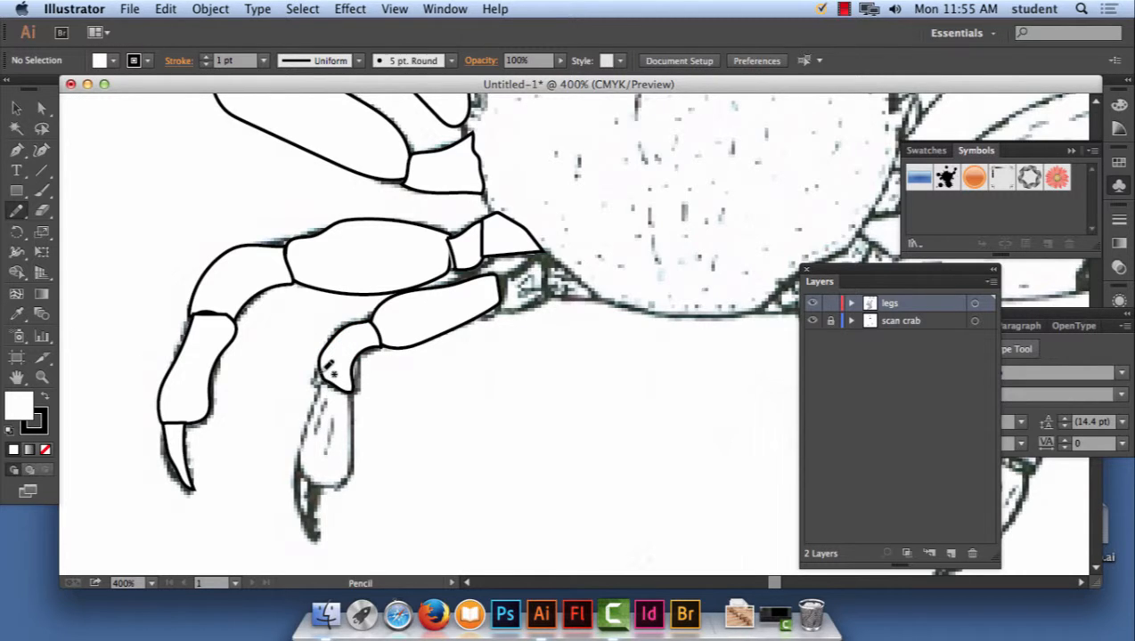
mouse_move(316, 374)
mouse_down()
mouse_move(303, 470)
mouse_move(340, 488)
mouse_move(351, 472)
mouse_move(353, 392)
mouse_move(323, 375)
mouse_up()
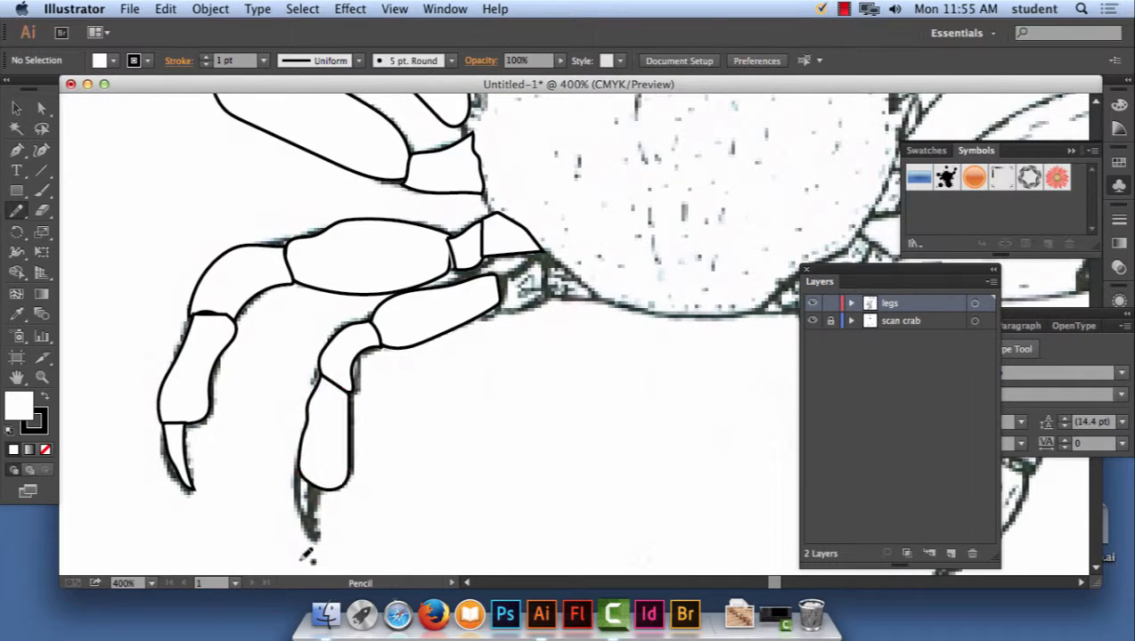
mouse_move(324, 526)
mouse_down()
mouse_move(324, 485)
mouse_move(300, 469)
mouse_up()
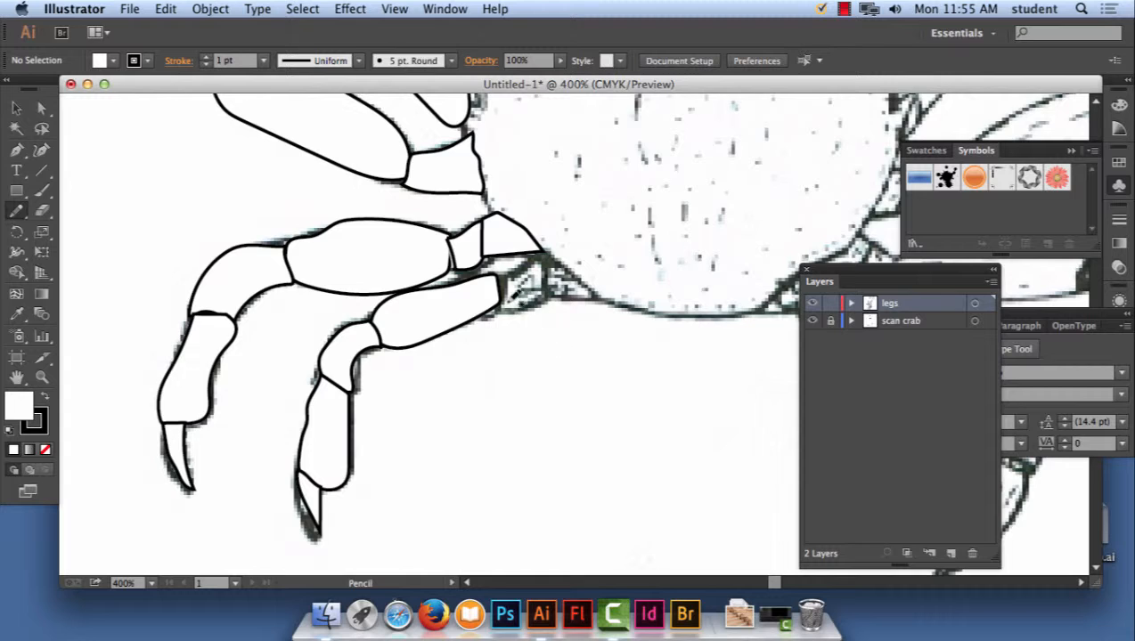
mouse_move(500, 307)
mouse_down()
mouse_move(542, 299)
mouse_move(540, 258)
mouse_move(497, 269)
mouse_move(515, 299)
mouse_up()
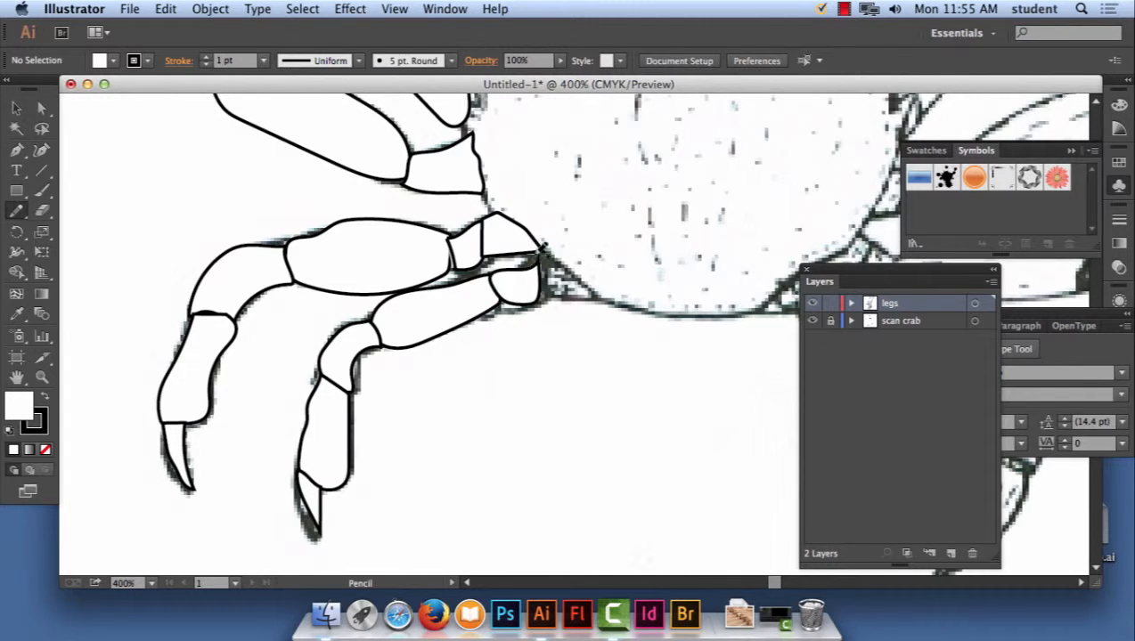
mouse_move(539, 258)
mouse_down()
mouse_move(574, 298)
mouse_move(604, 294)
mouse_move(575, 266)
mouse_move(539, 258)
mouse_up()
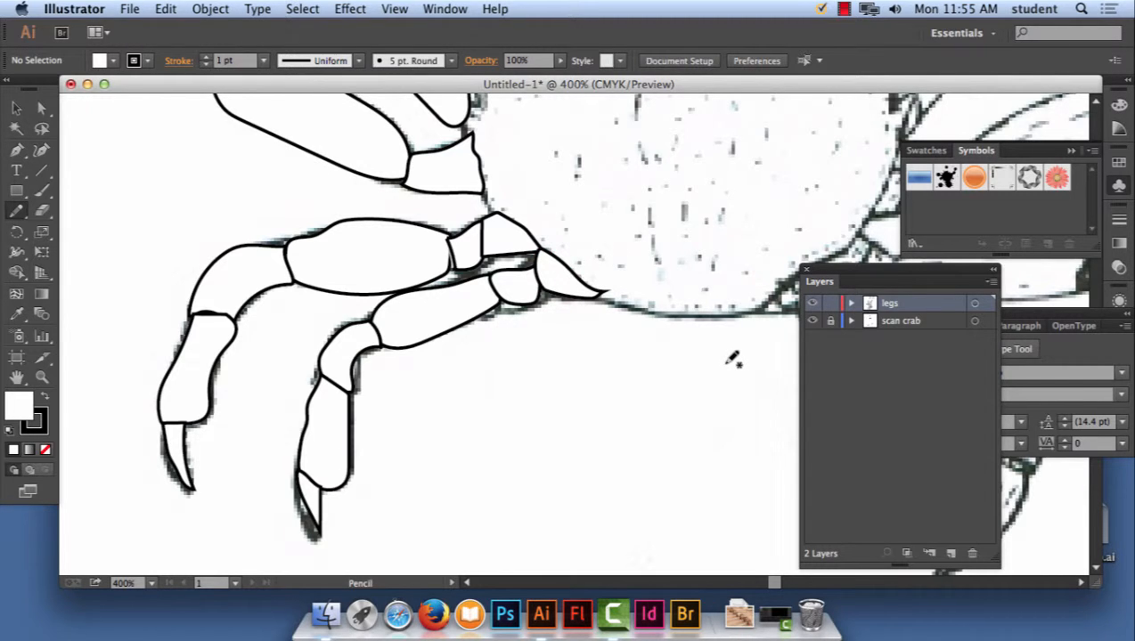
key(super+minus)
key(super+minus)
key(super+minus)
key(super+minus)
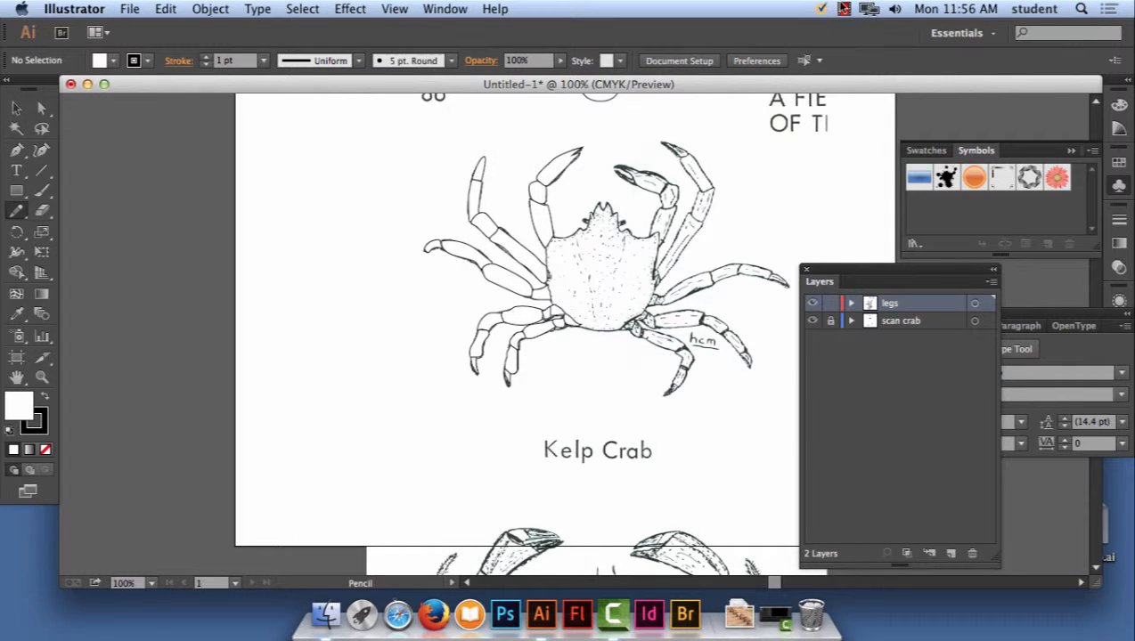
click(844, 9)
click(897, 45)
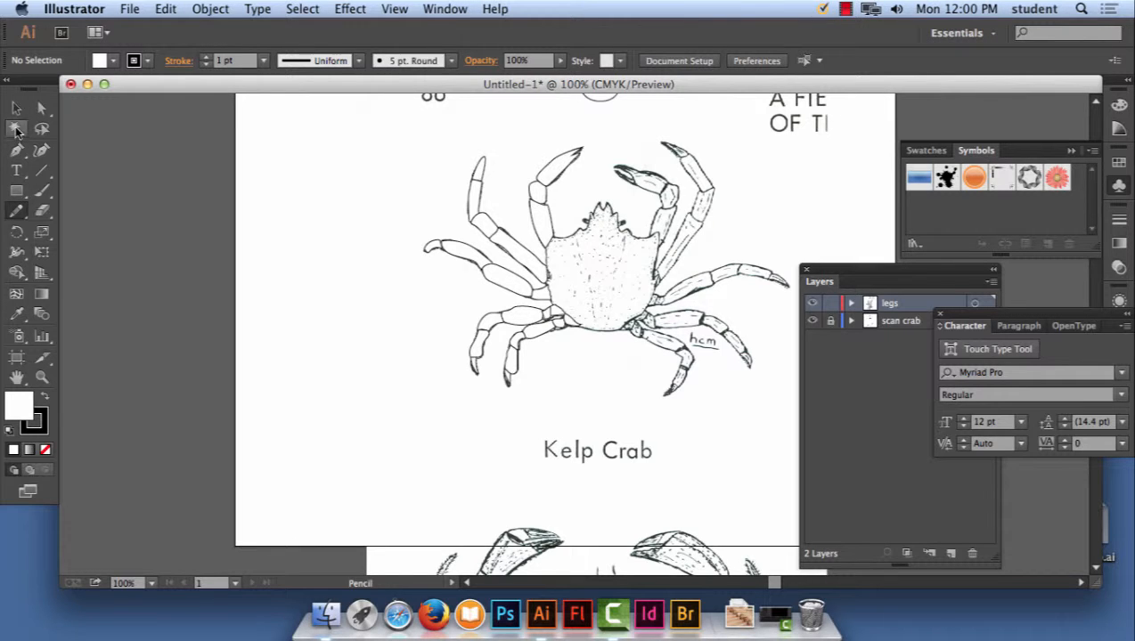
click(15, 110)
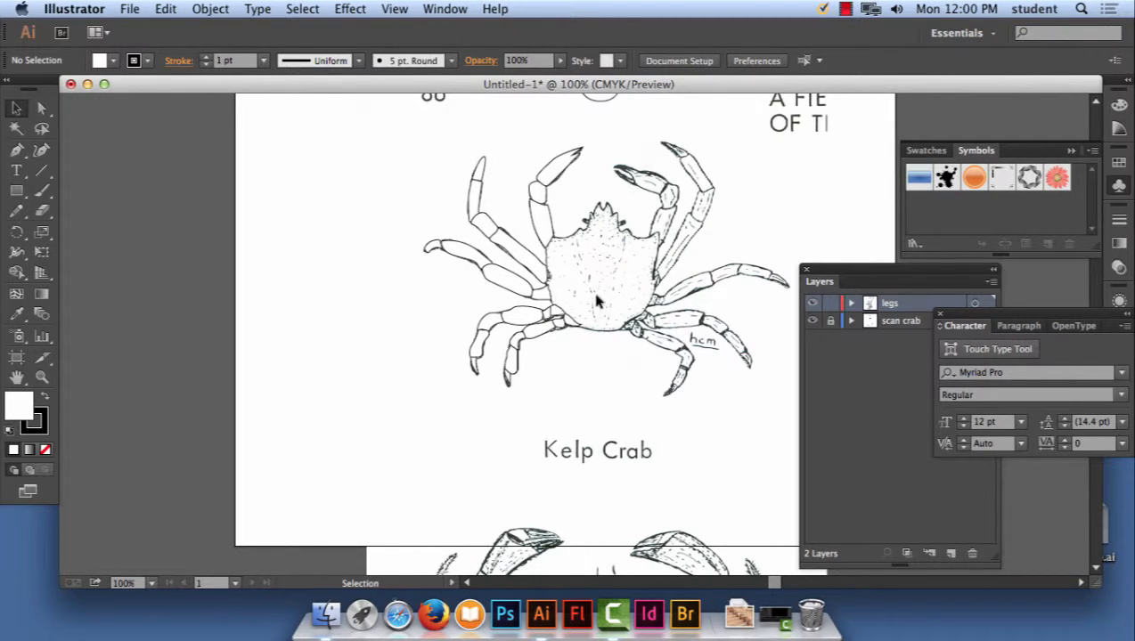
click(519, 286)
click(383, 287)
click(507, 289)
click(415, 293)
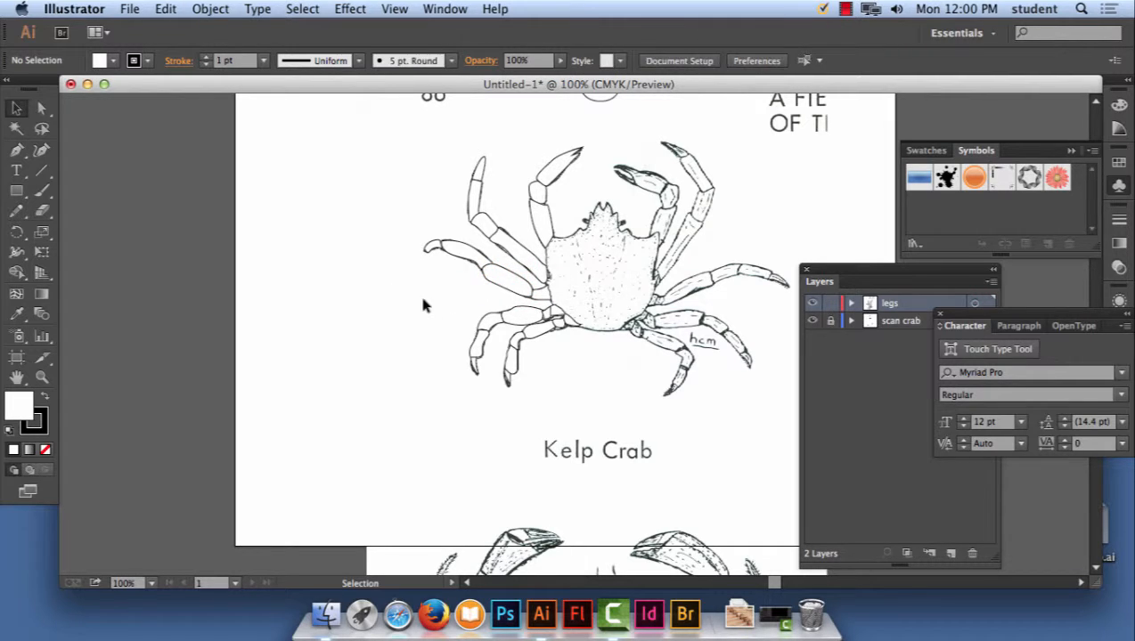
click(512, 290)
click(340, 332)
drag(389, 120, 594, 412)
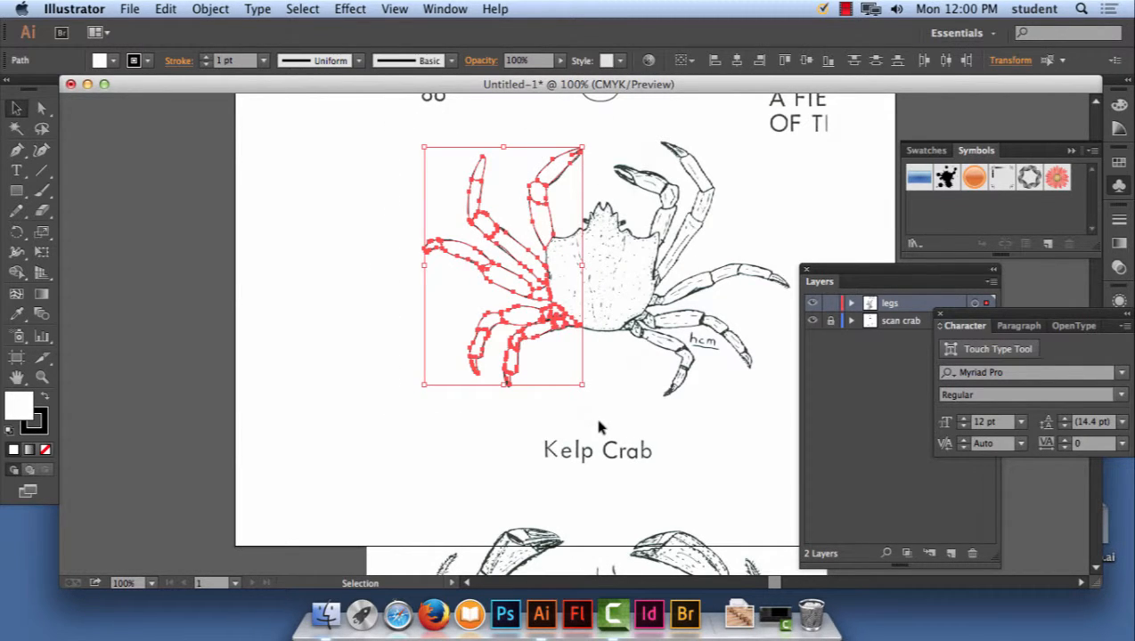
click(356, 305)
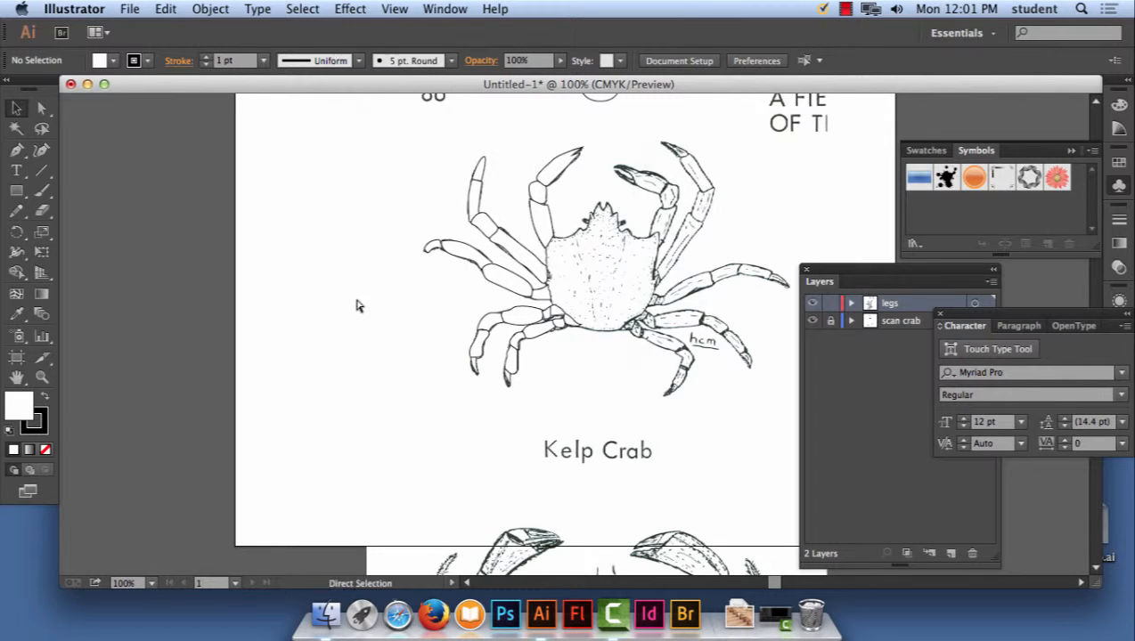
Select all the traced leg paths at 200% magnification and bring up the CMYK color sliders
key(super+a)
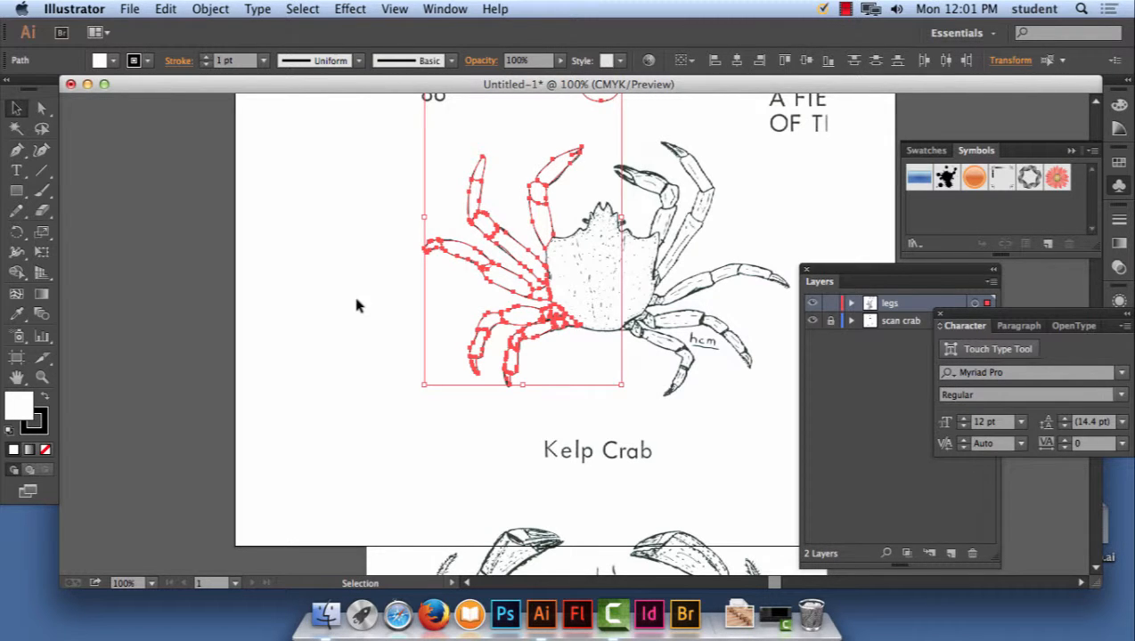
key(super+equal)
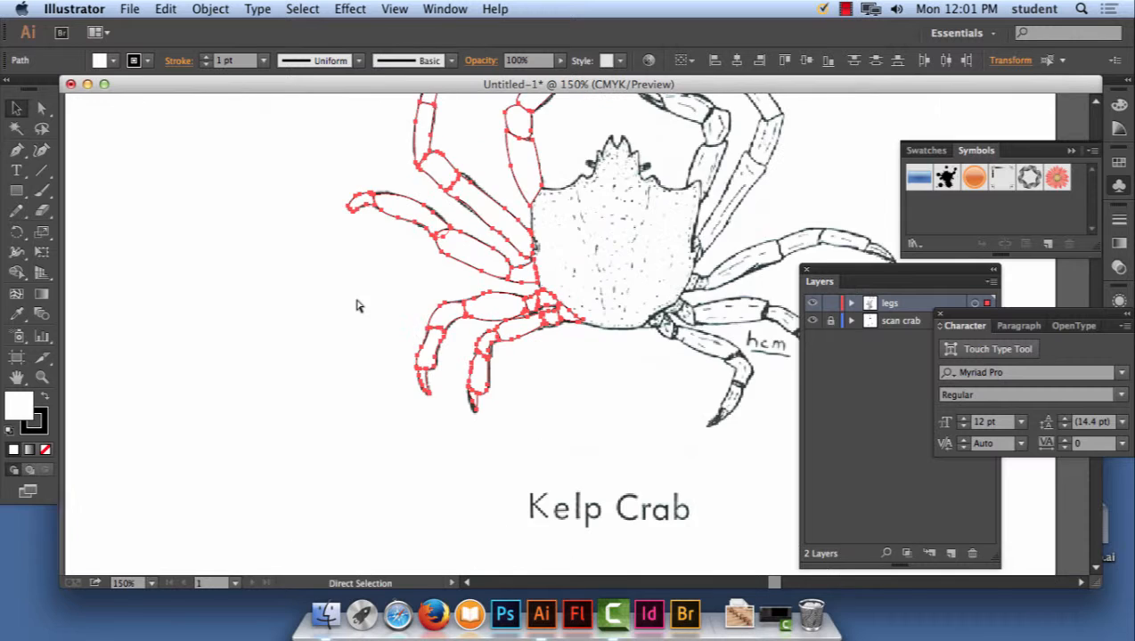
key(space)
drag(618, 241, 478, 353)
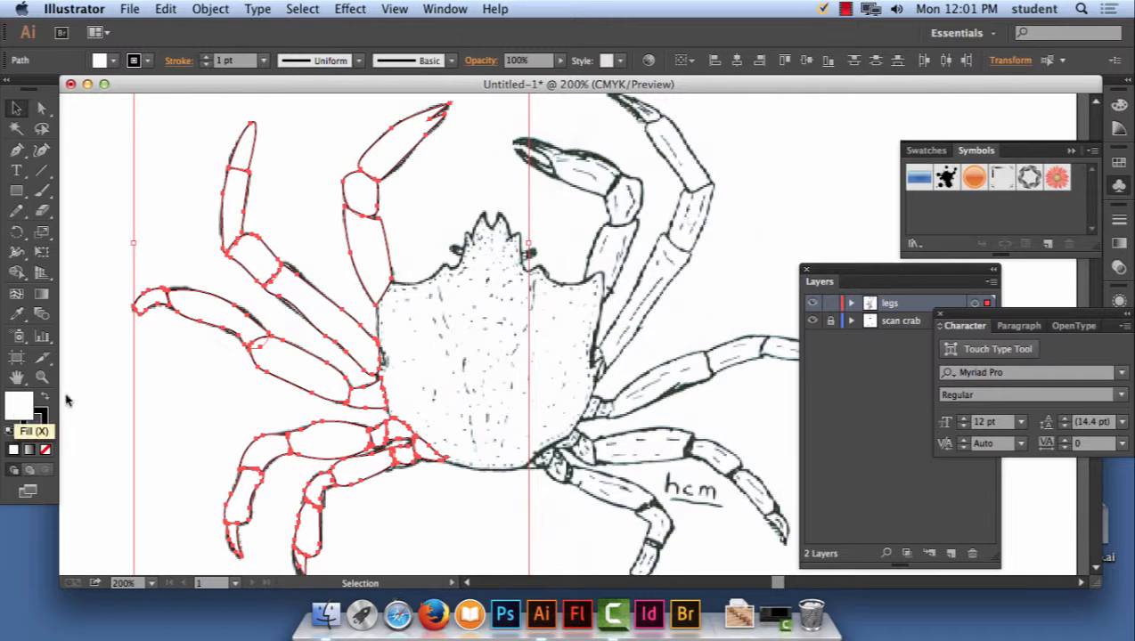
click(458, 9)
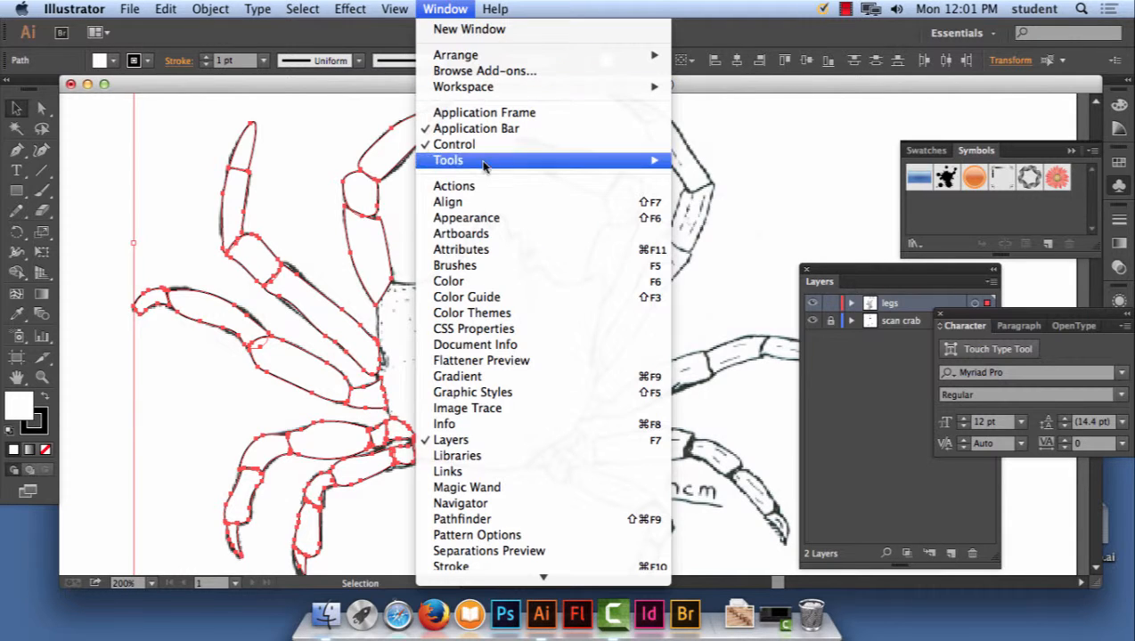
click(485, 280)
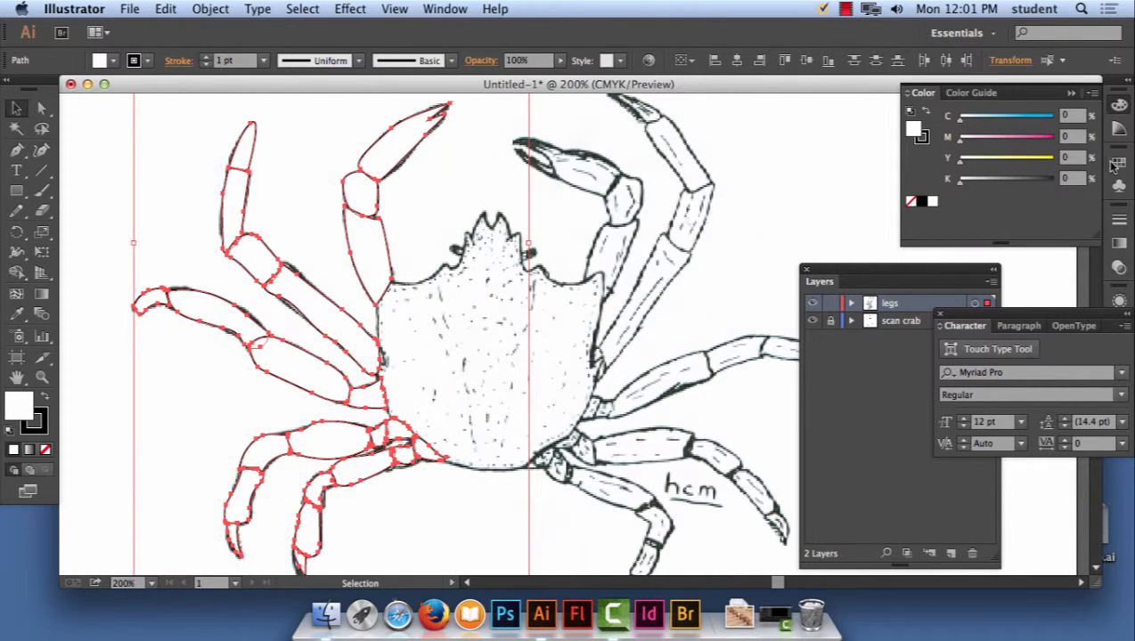
click(967, 94)
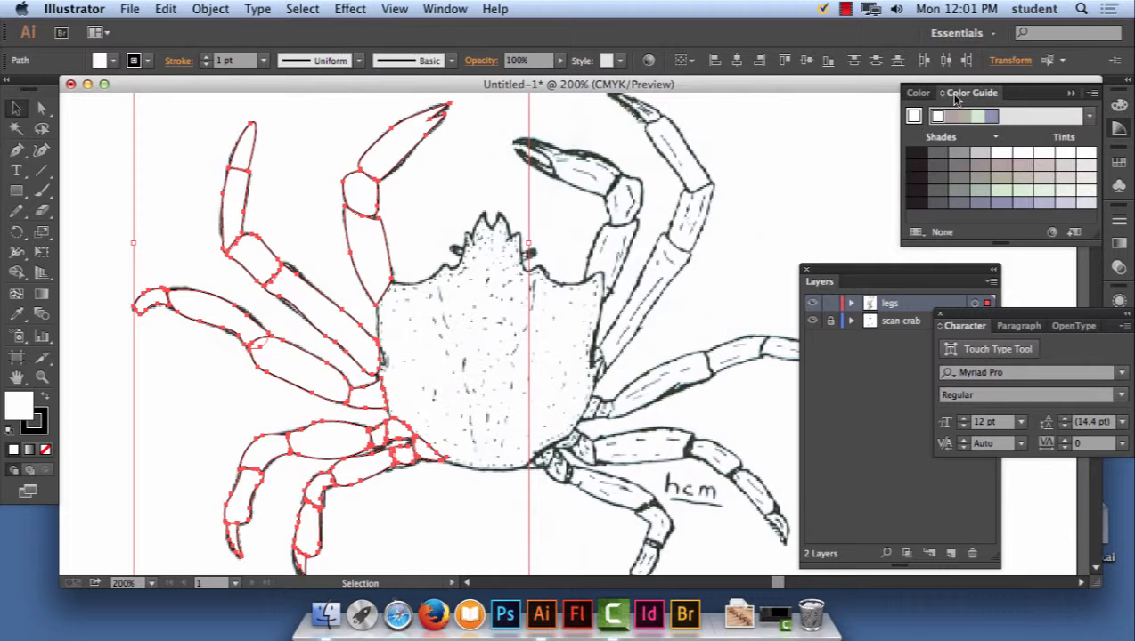
click(920, 92)
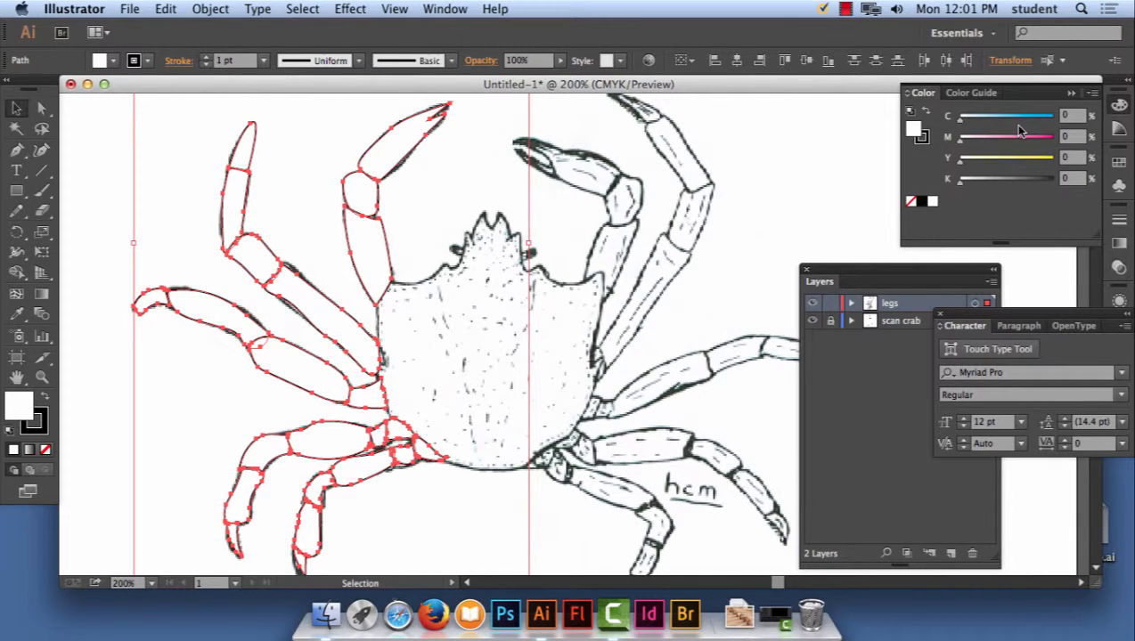
click(1119, 105)
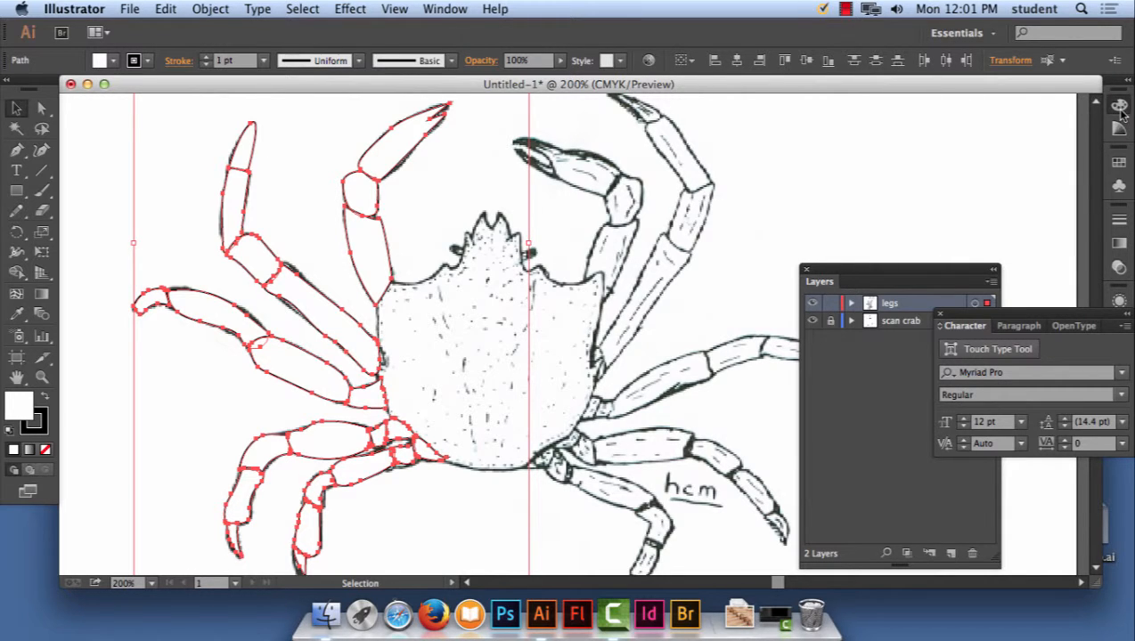
click(1120, 105)
click(1121, 128)
click(1119, 105)
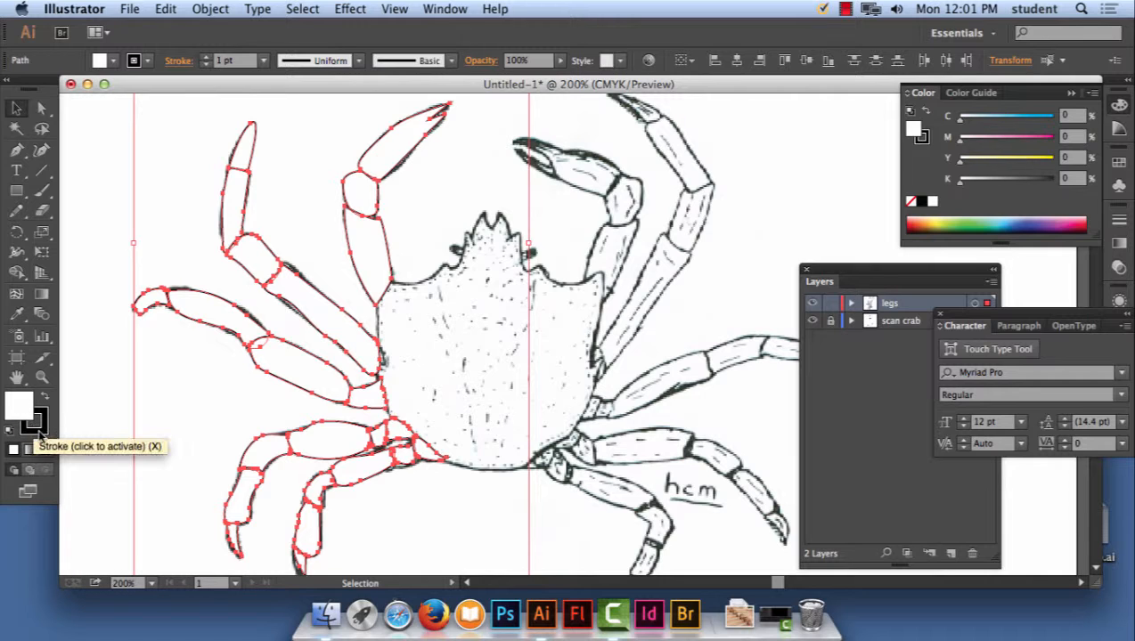
Fill the selected leg shapes with bright red, hex ea2a2a
double_click(23, 408)
mouse_move(367, 297)
mouse_down()
mouse_move(522, 256)
mouse_move(463, 239)
mouse_up()
click(514, 232)
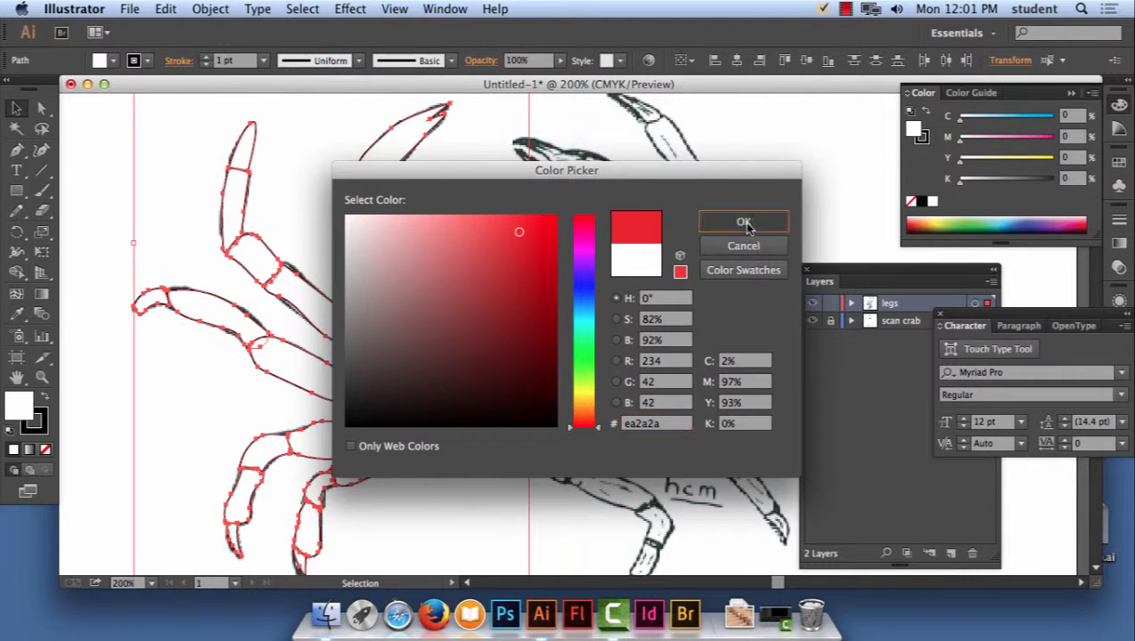
click(743, 222)
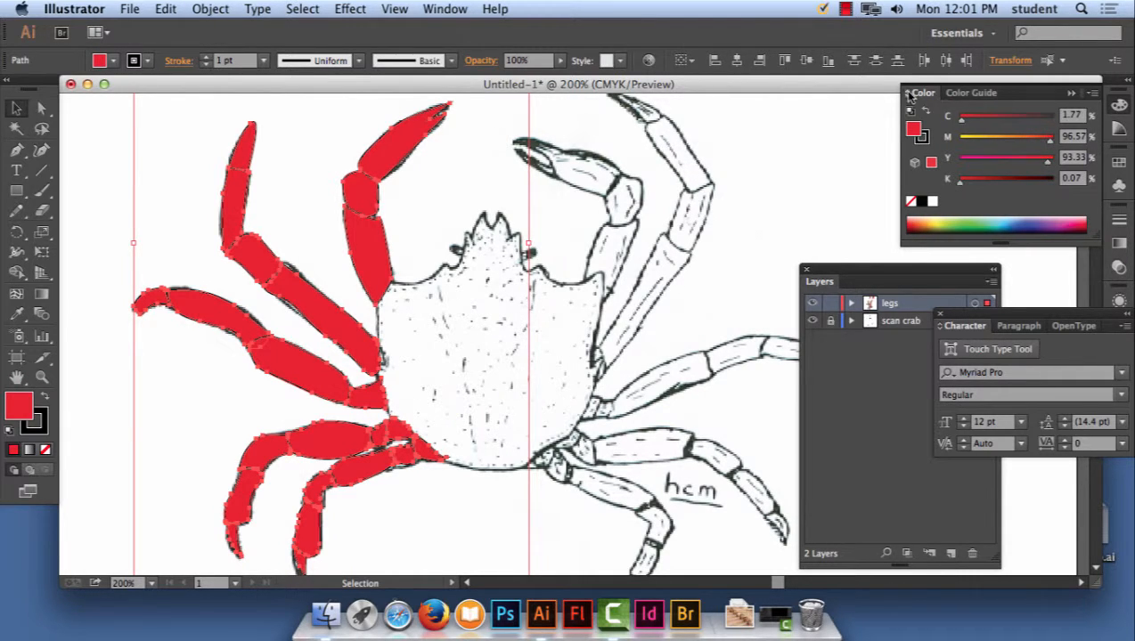
Set the fill of the selected leg shapes to dark red, hex 8e1414
double_click(21, 407)
click(534, 302)
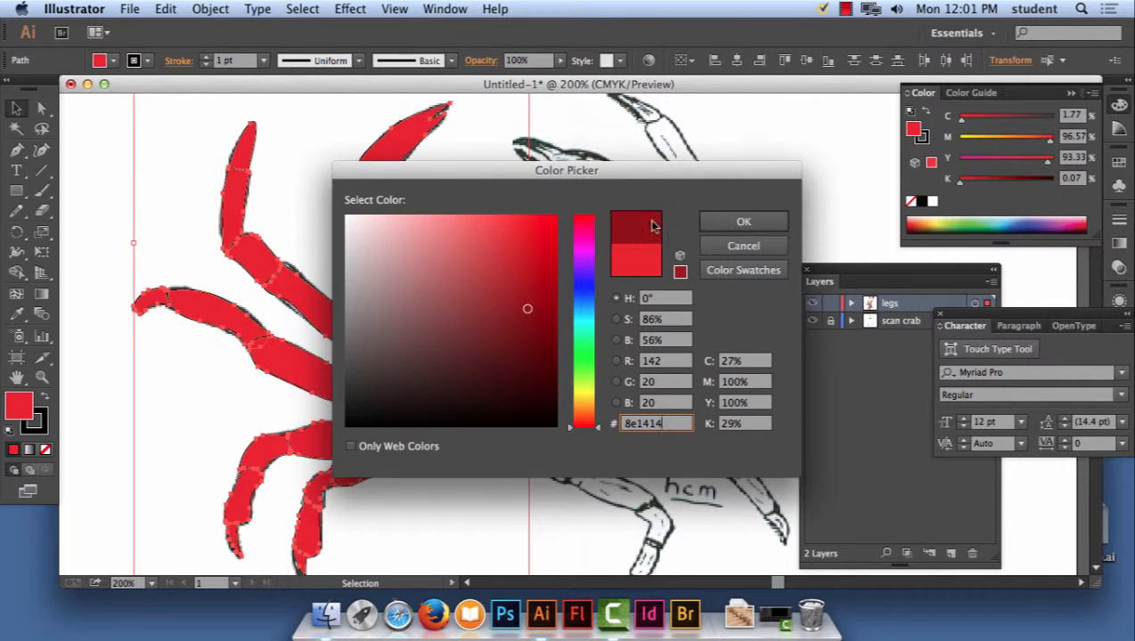
click(723, 226)
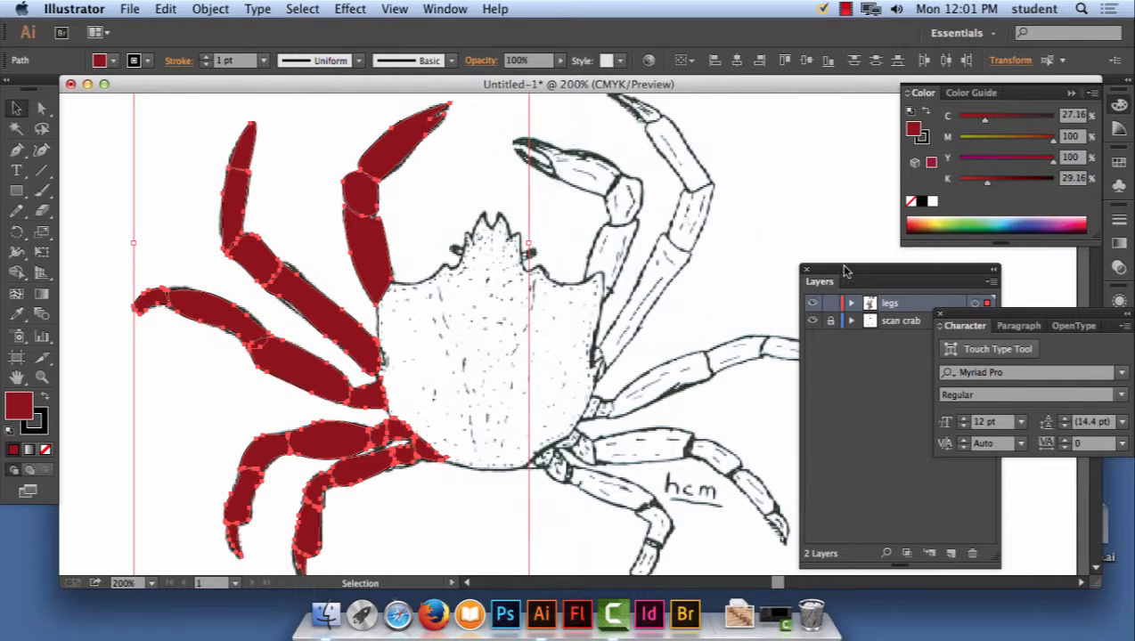
Move and widen the layer list, and expand the legs layer to list its individual paths
drag(833, 267, 731, 122)
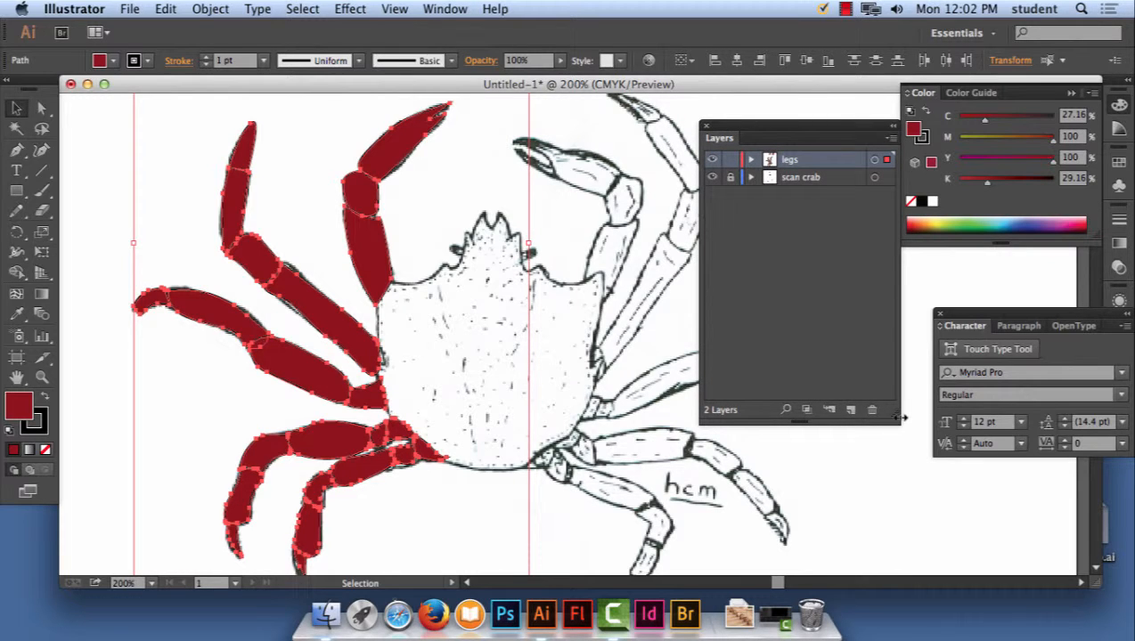
drag(901, 417, 994, 481)
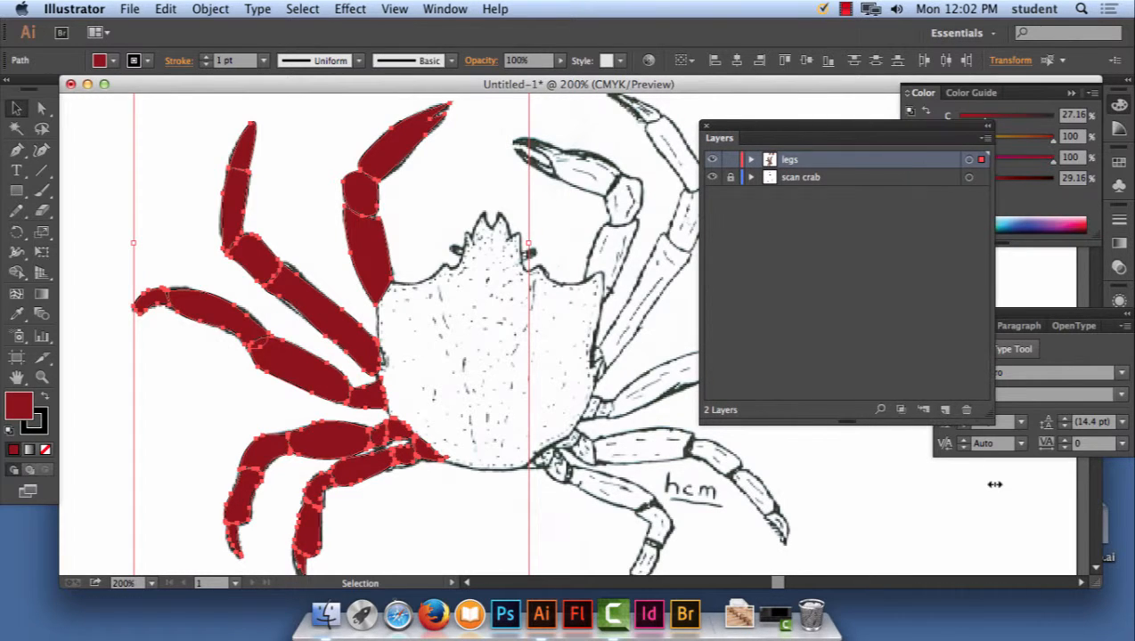
click(753, 161)
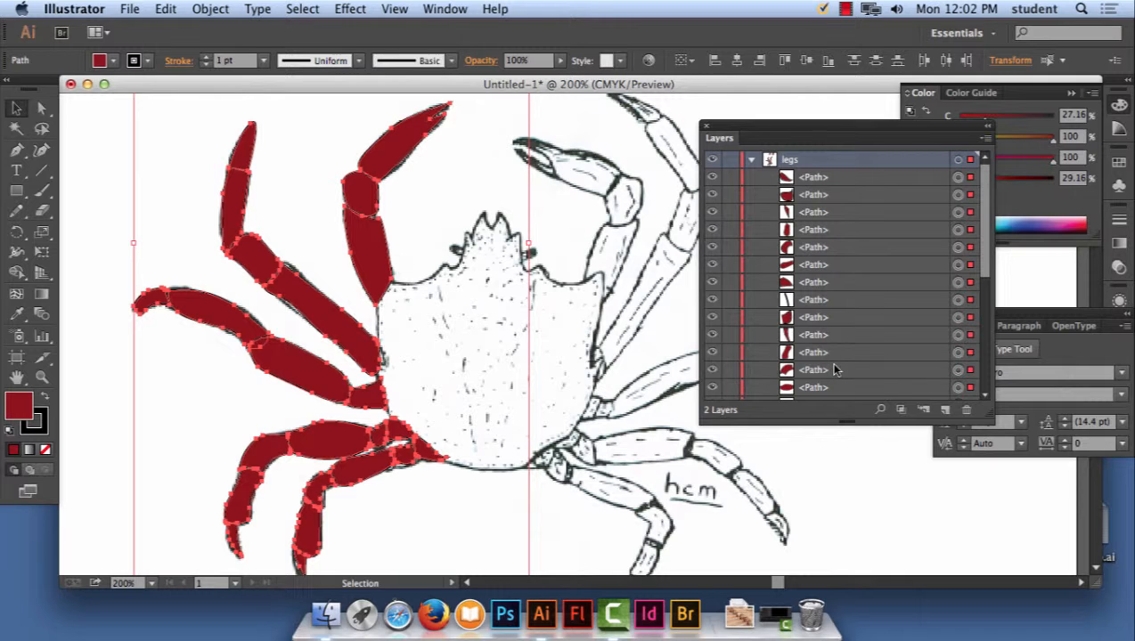
Try grouping the selected leg paths, and undo the grouping
click(210, 9)
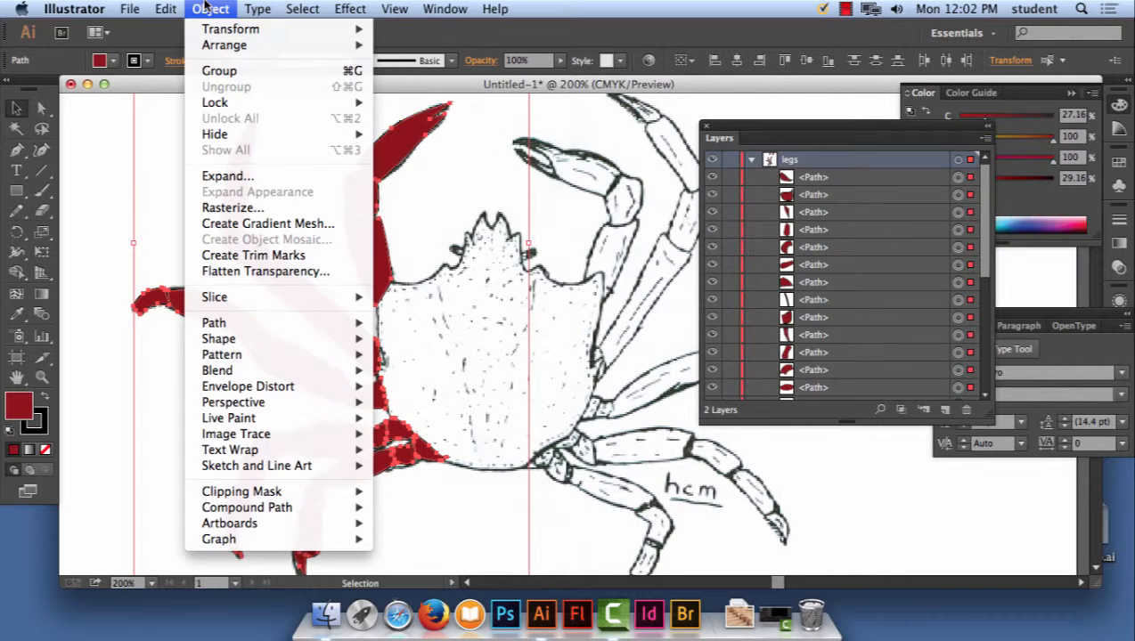
click(223, 72)
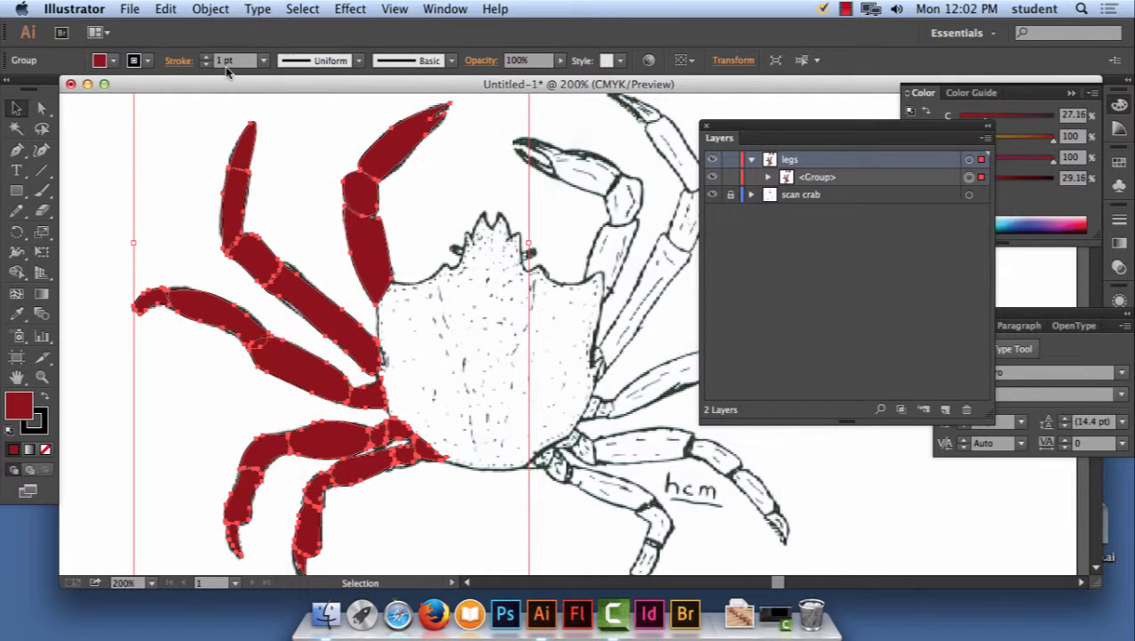
click(768, 177)
click(768, 177)
click(166, 9)
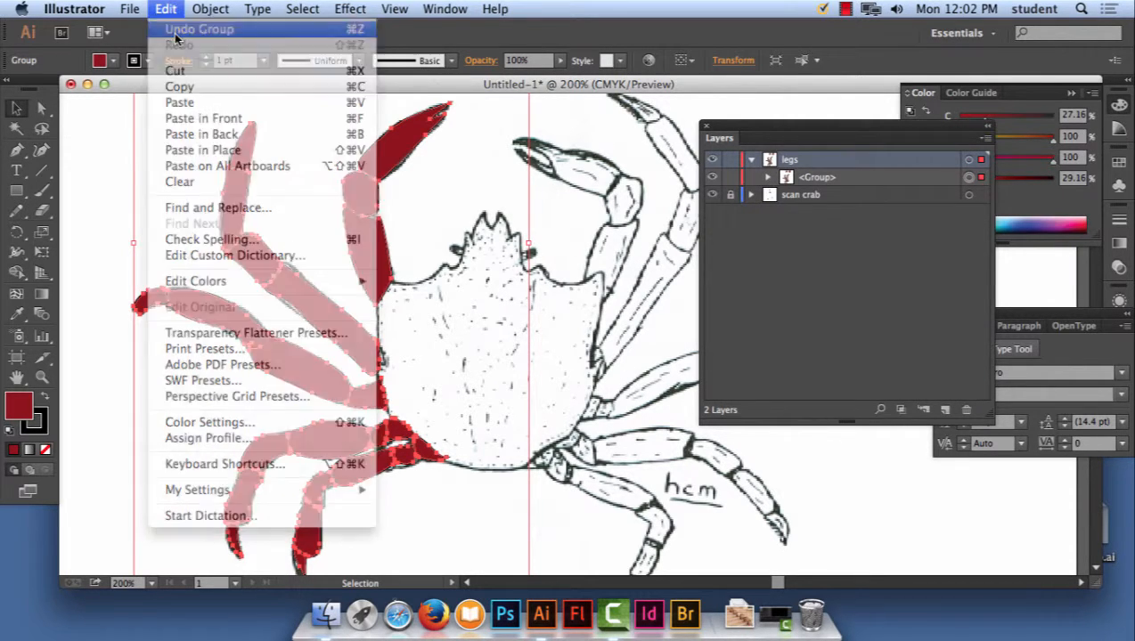
click(176, 32)
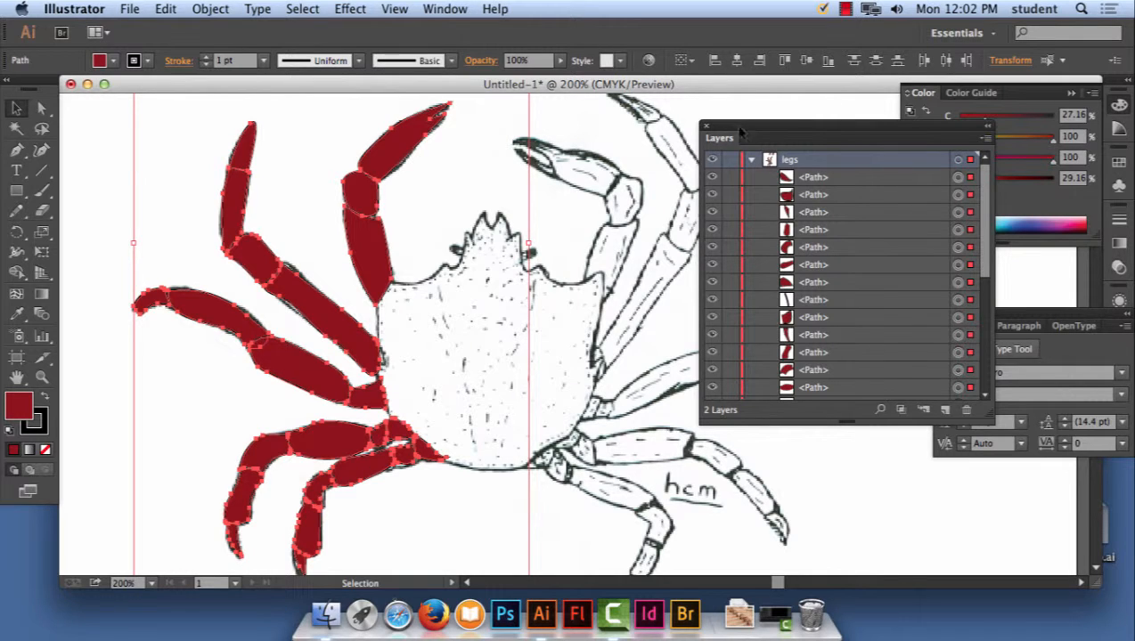
click(752, 162)
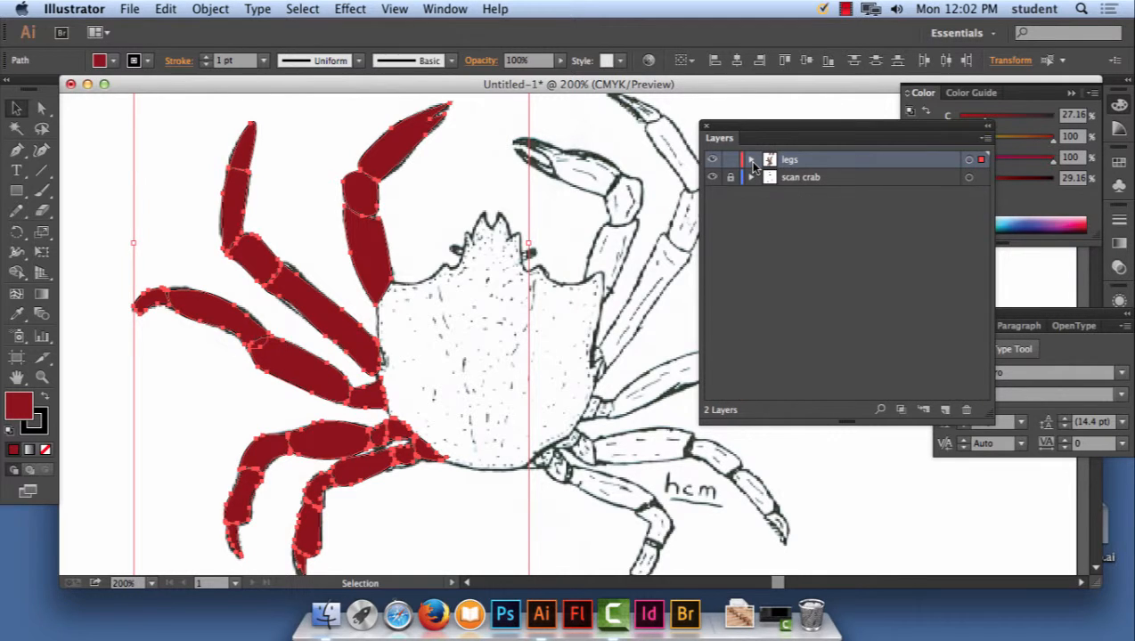
click(752, 161)
click(751, 162)
click(752, 161)
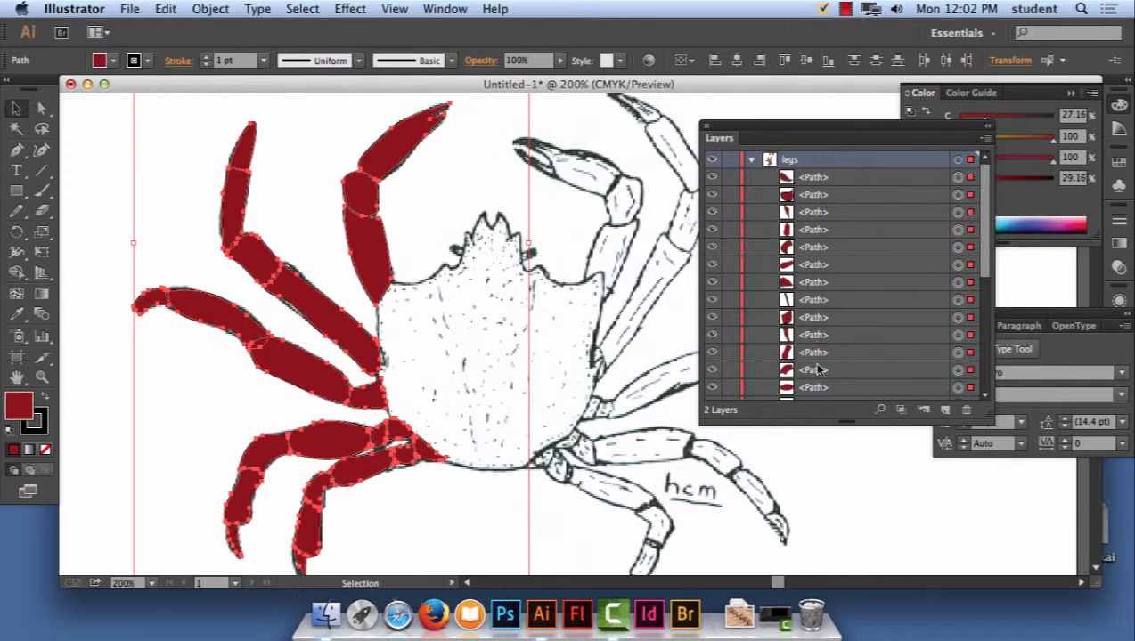
Group all the selected leg paths and rename the group "left legs"
click(213, 9)
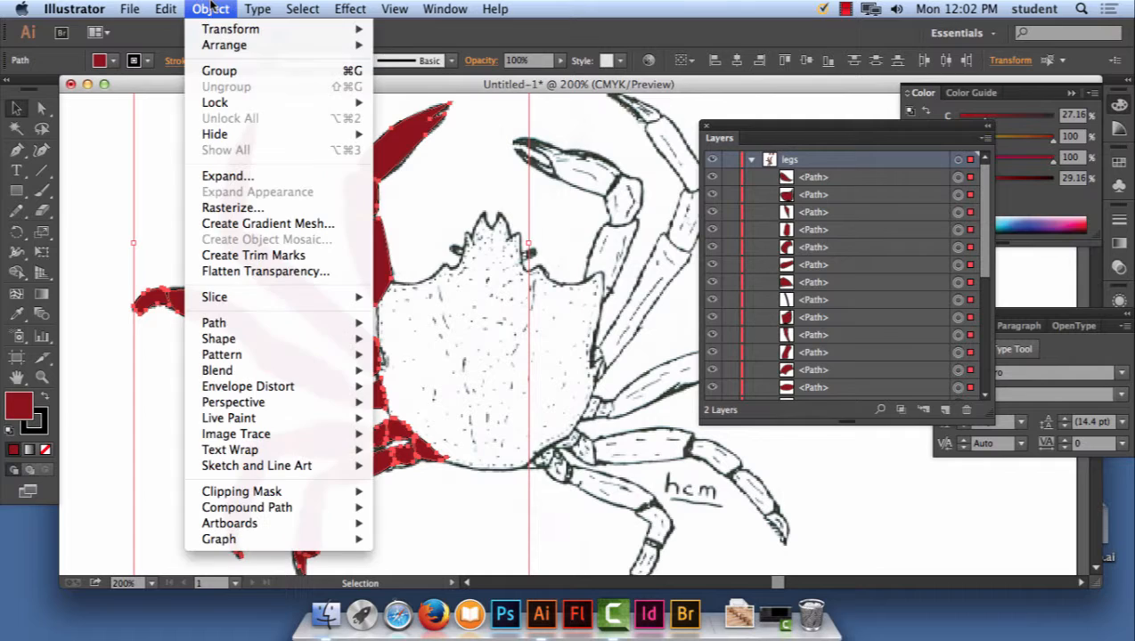
click(229, 71)
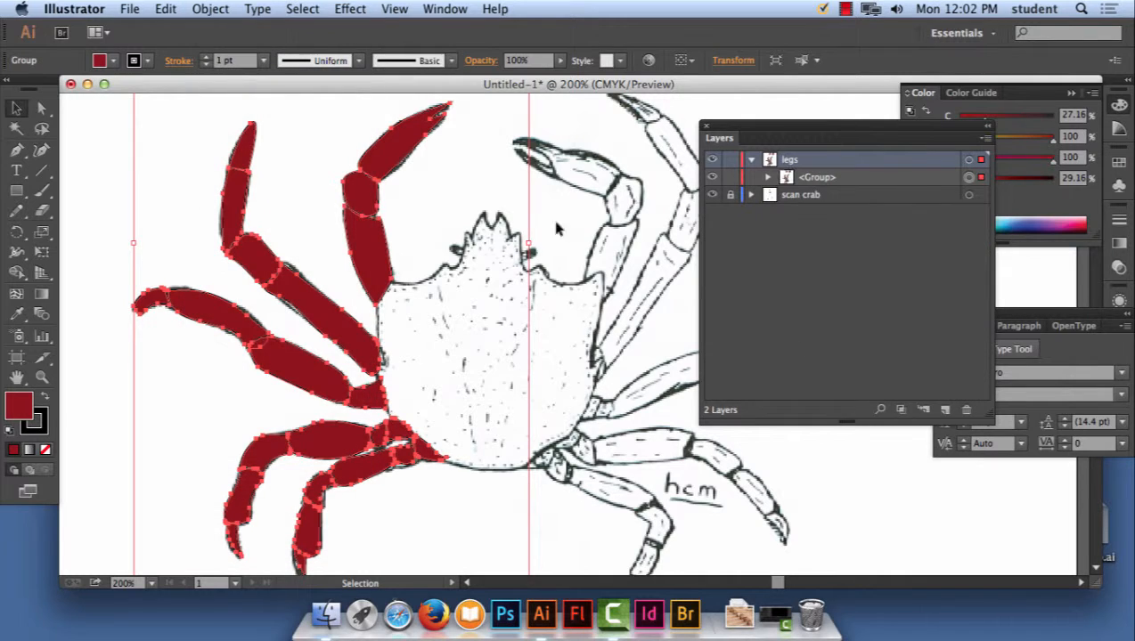
double_click(818, 177)
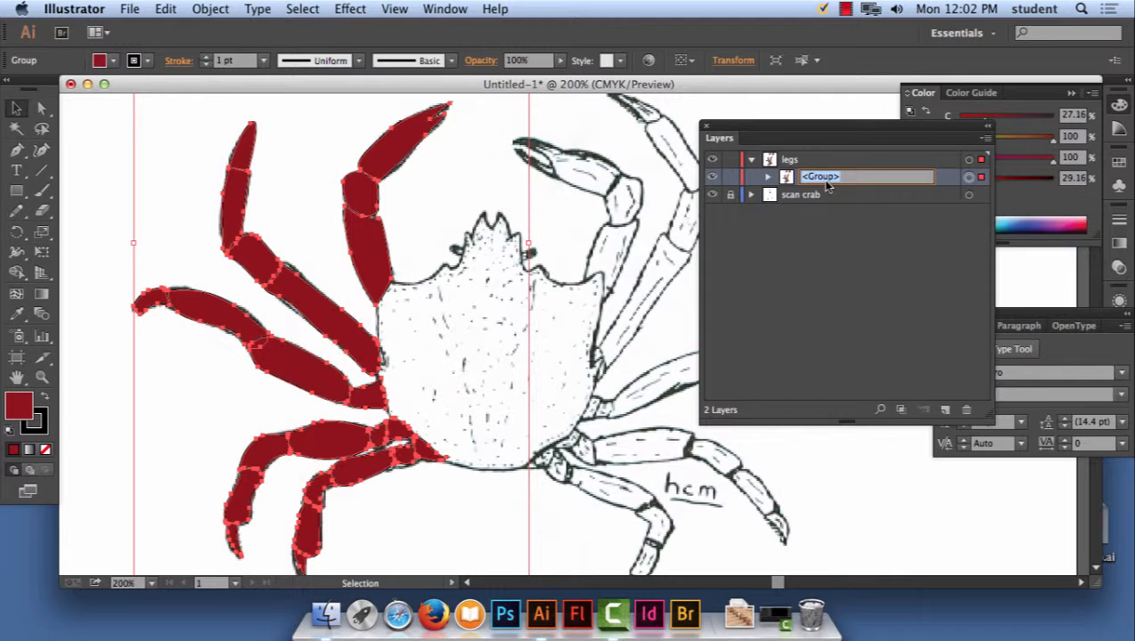
text(left legs)
key(Return)
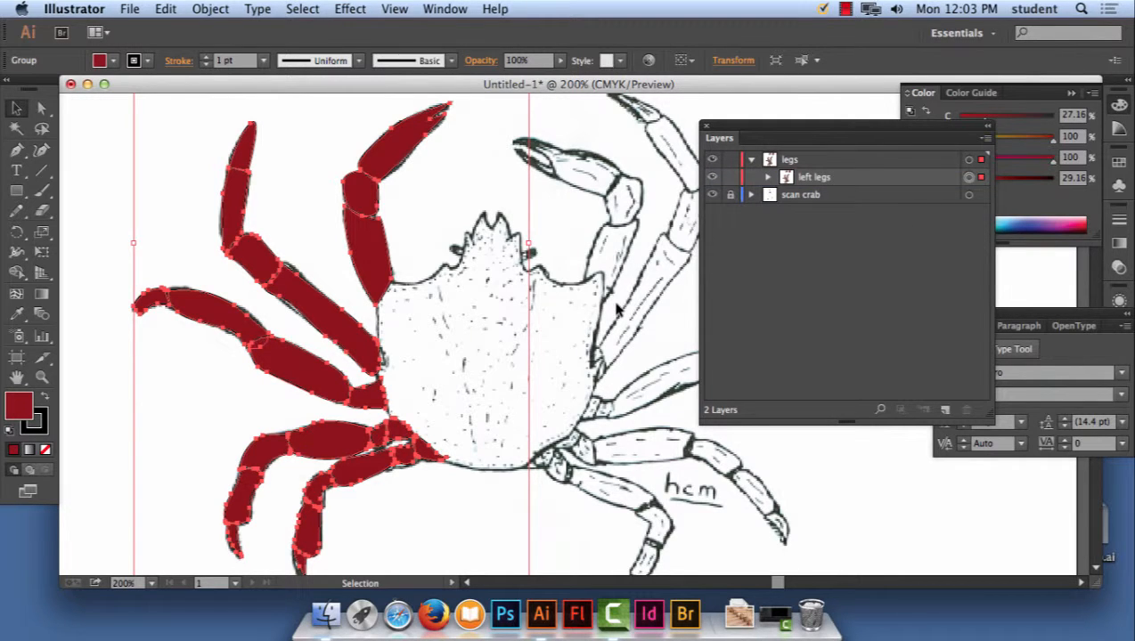
Create a mirrored copy of the left legs group by reflecting it across the vertical axis at 90°
key(super+minus)
drag(596, 304, 457, 306)
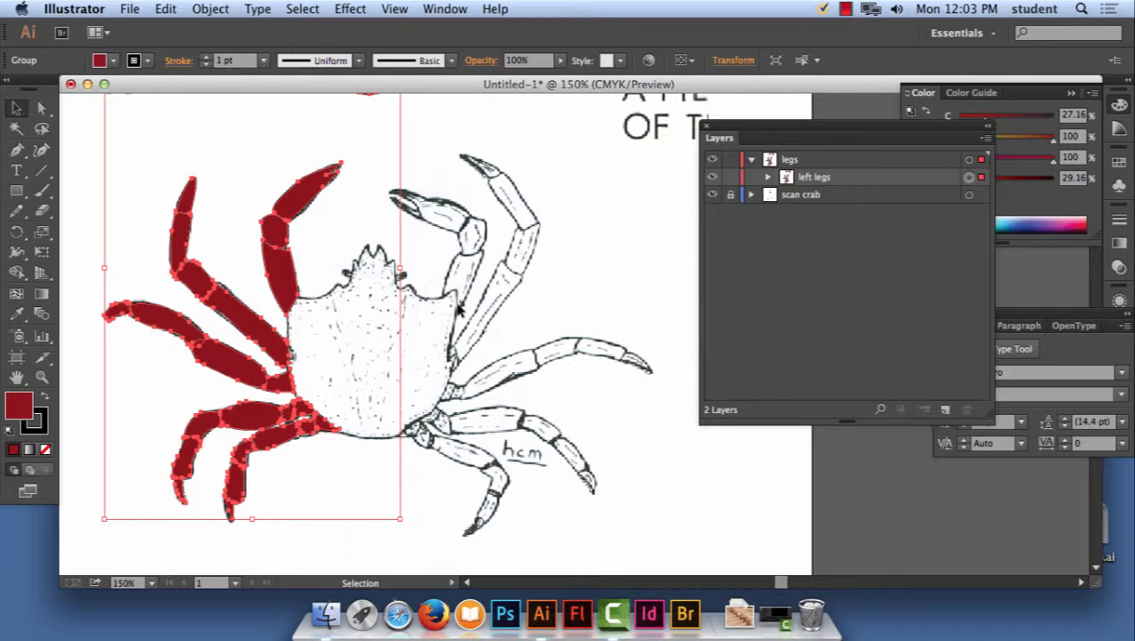
click(212, 10)
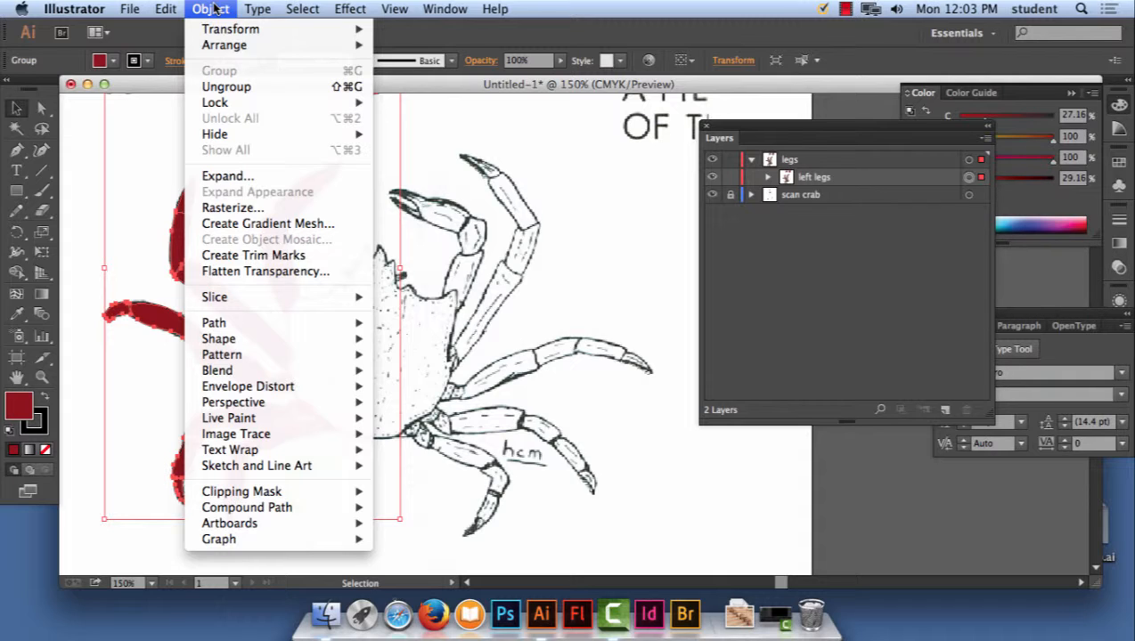
mouse_move(228, 32)
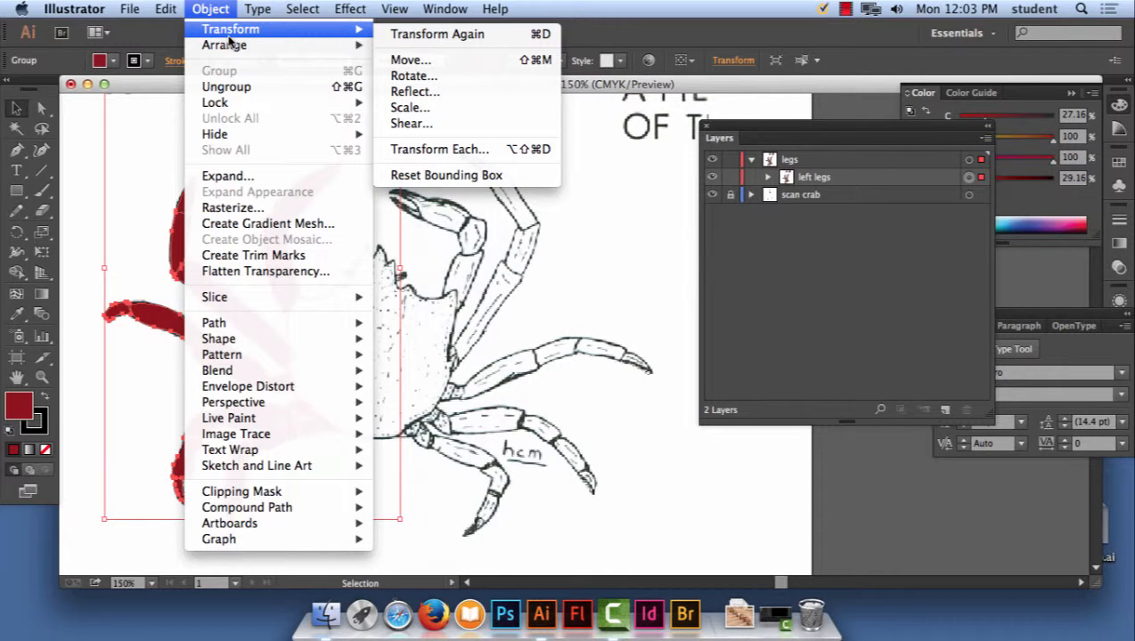
click(405, 93)
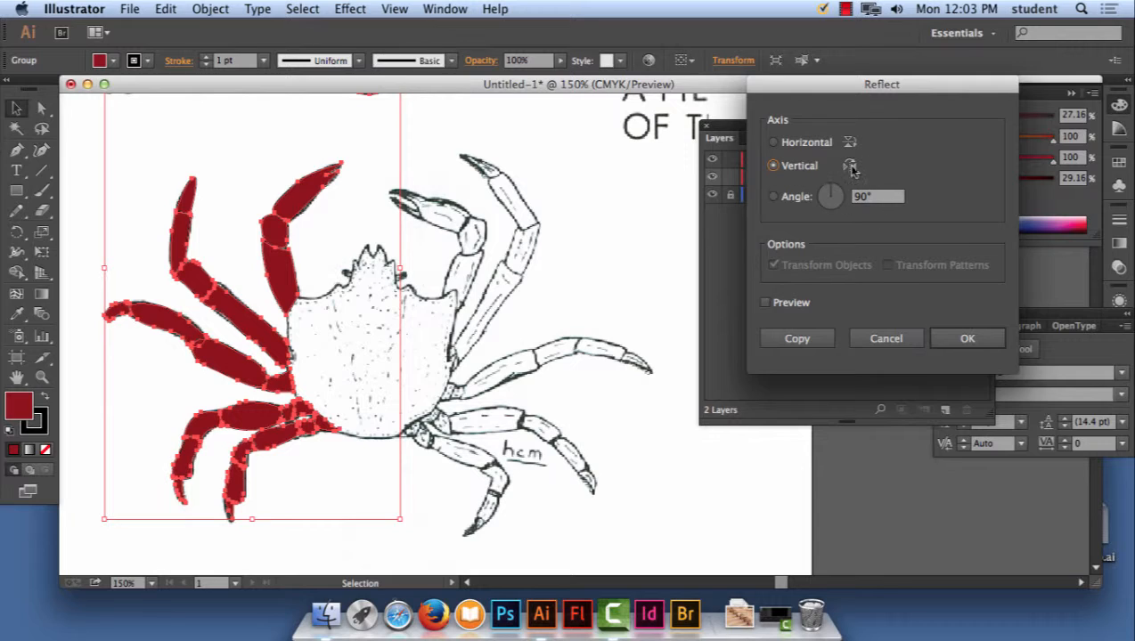
click(823, 342)
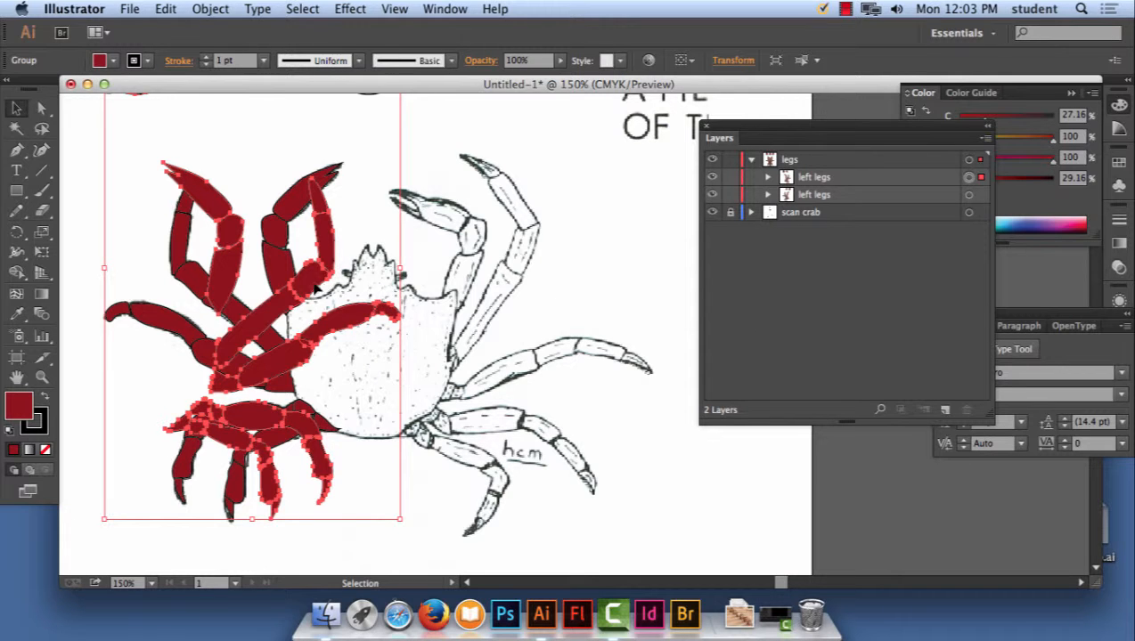
Move the mirrored legs group to the right side of the crab's shell, and rename this copy "right legs"
drag(319, 285, 551, 281)
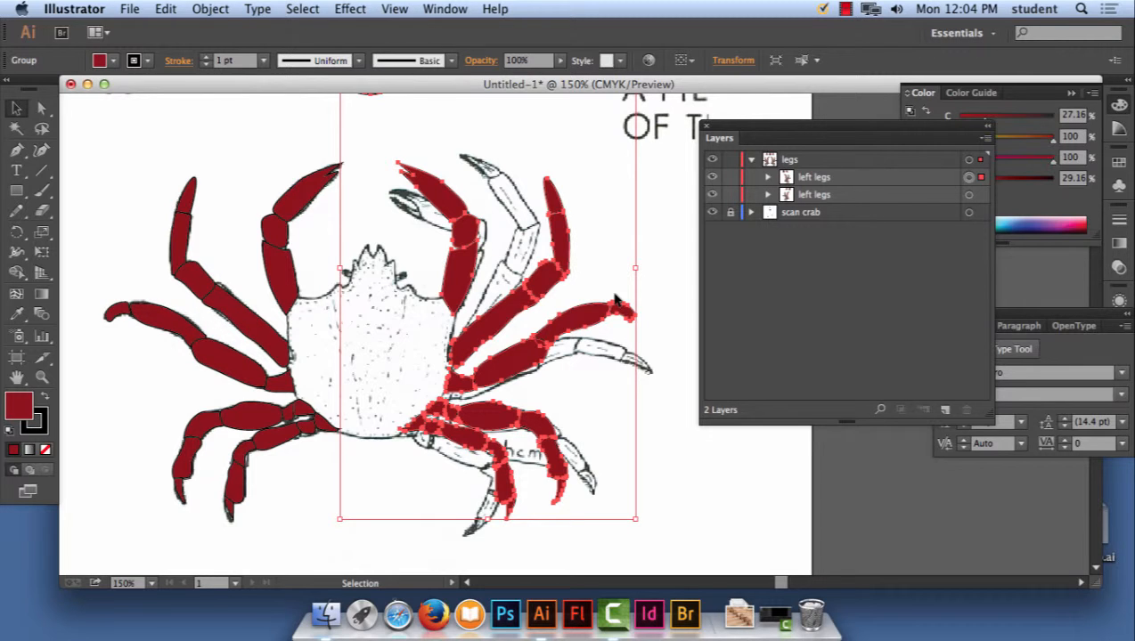
double_click(813, 178)
double_click(811, 176)
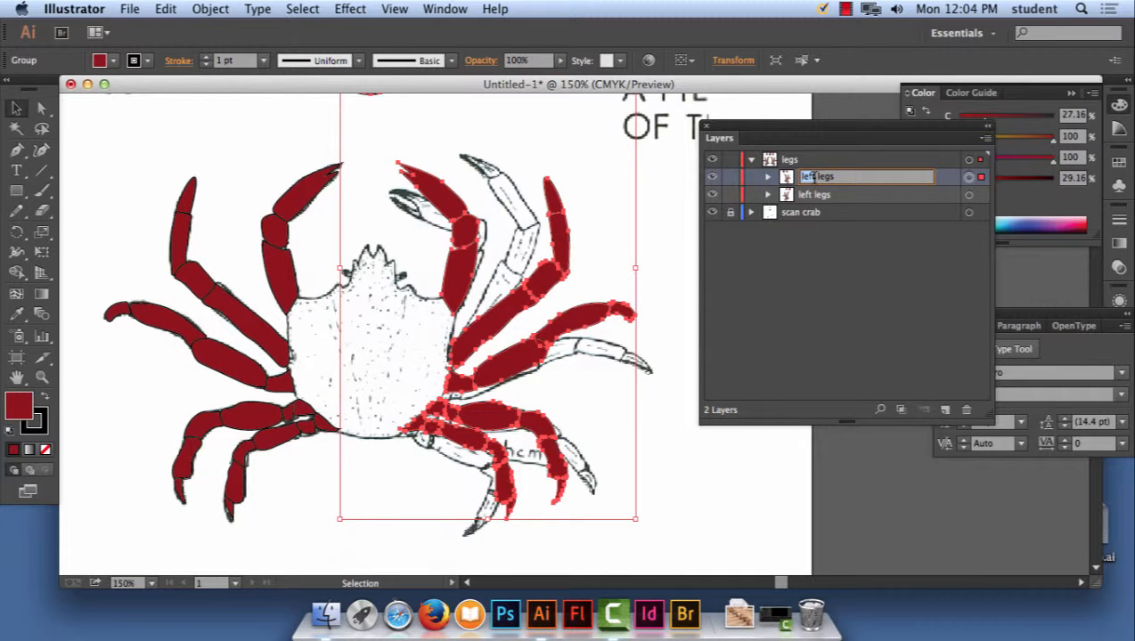
text(right)
click(849, 279)
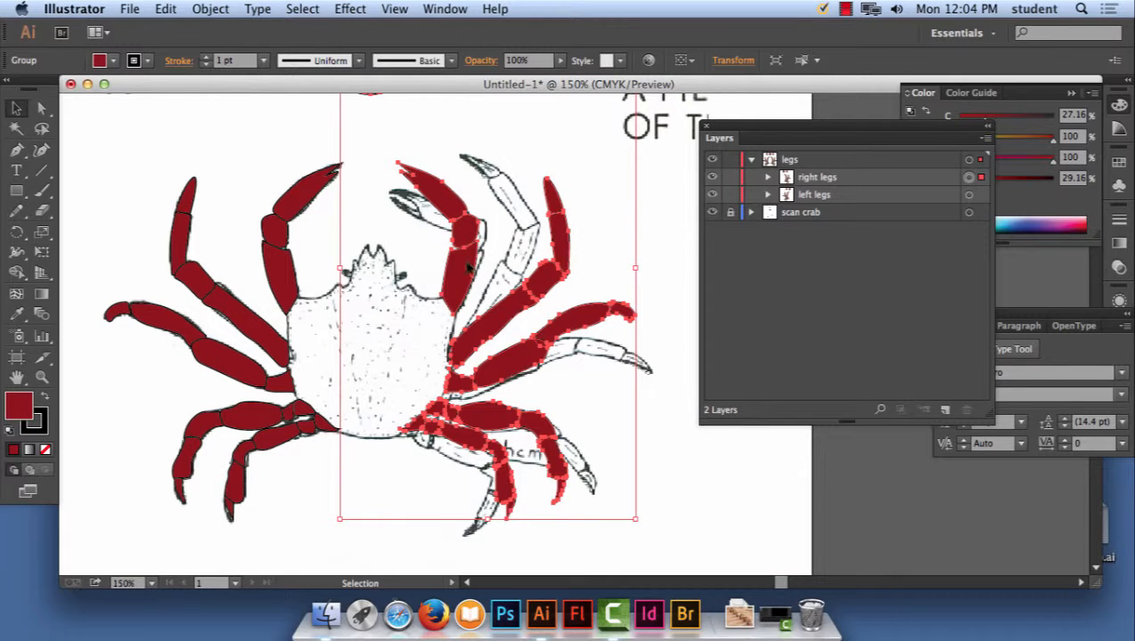
Try reflecting the left legs group itself across the vertical axis at 90° without making a copy, and undo the reflection
click(286, 207)
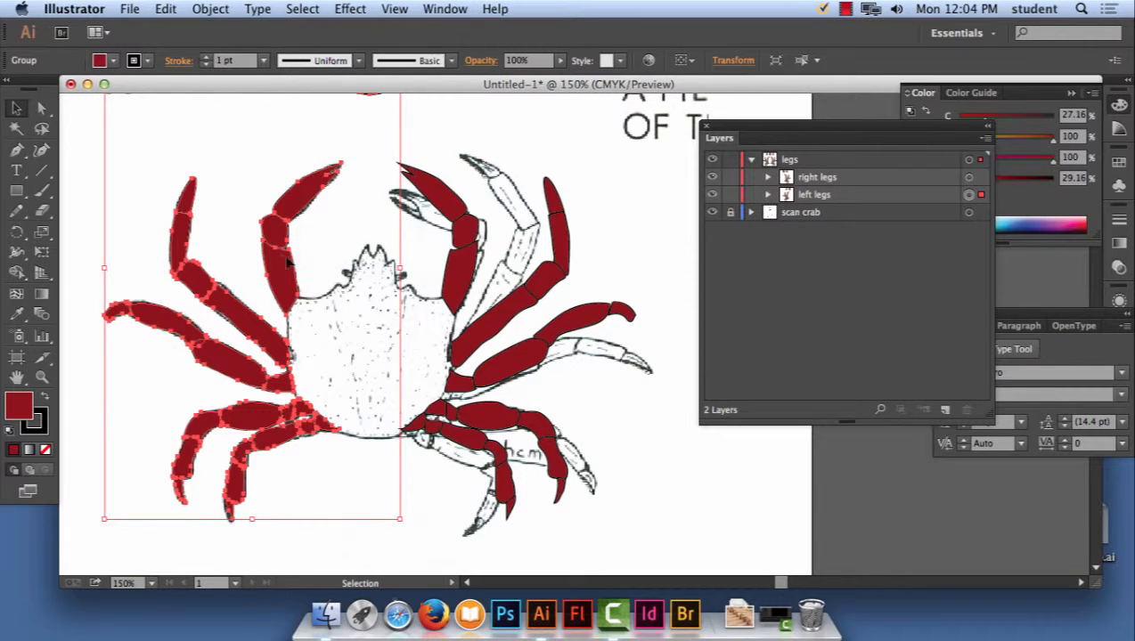
click(211, 8)
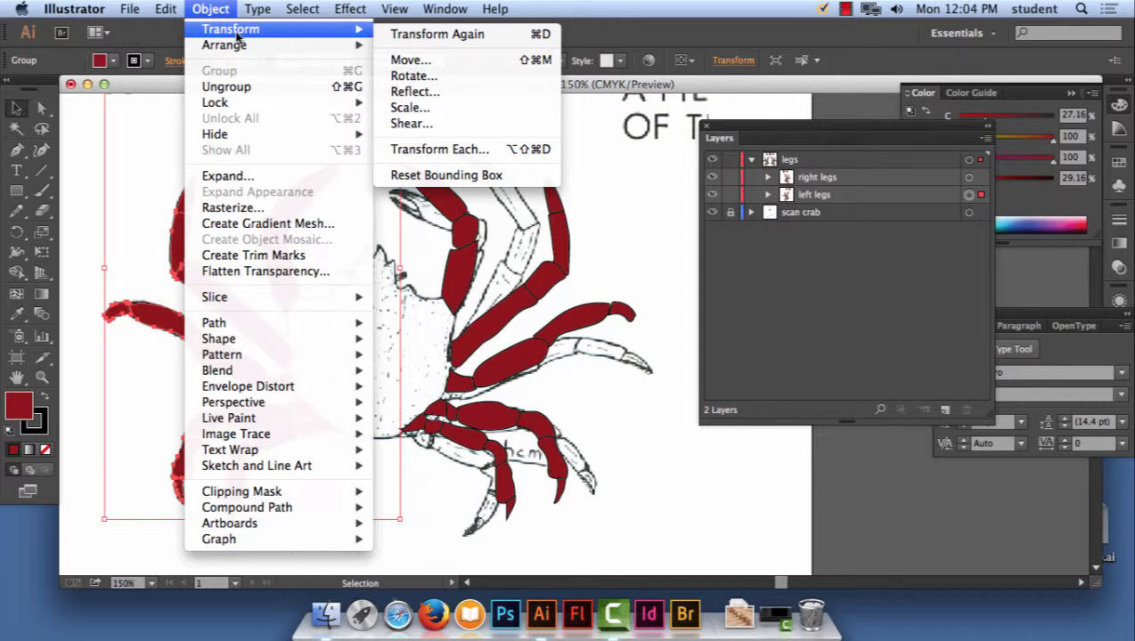
click(472, 104)
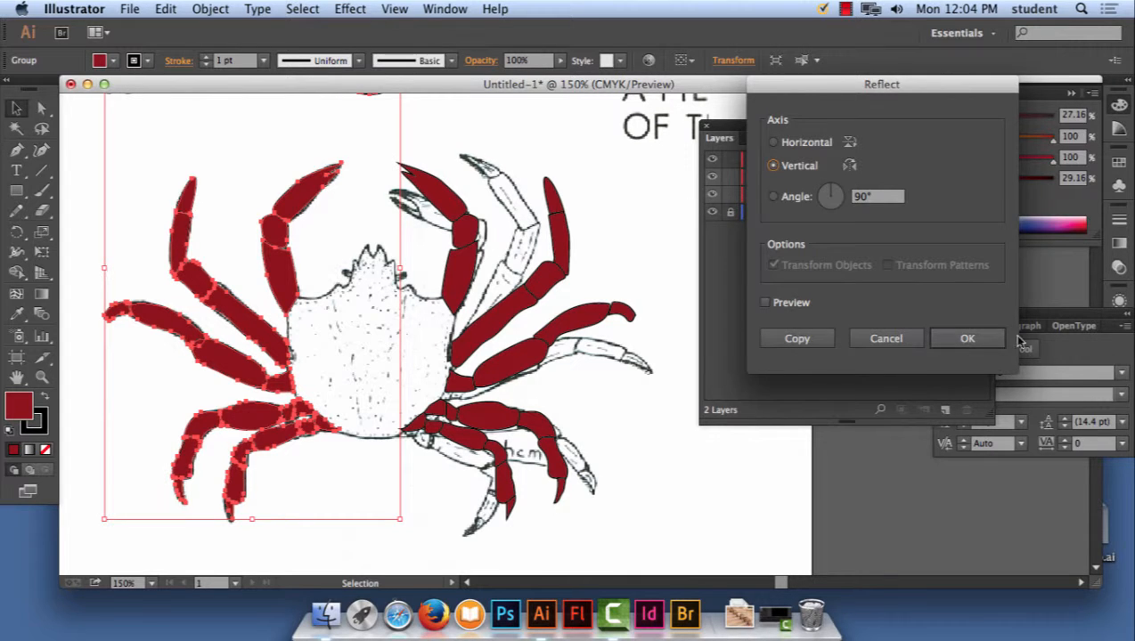
click(825, 344)
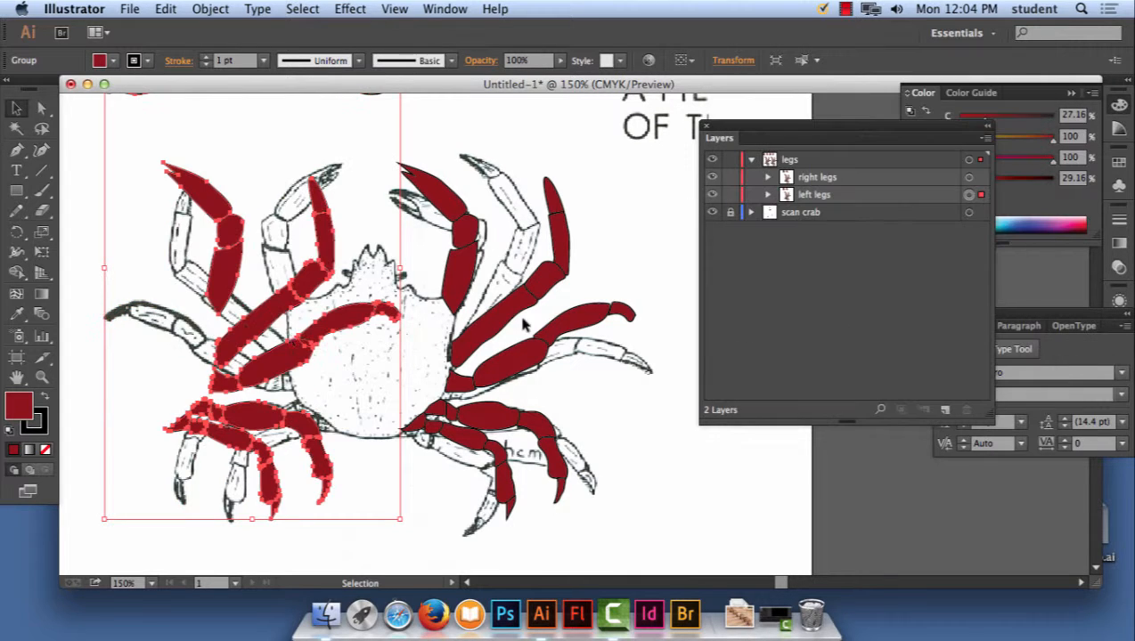
click(166, 9)
click(182, 21)
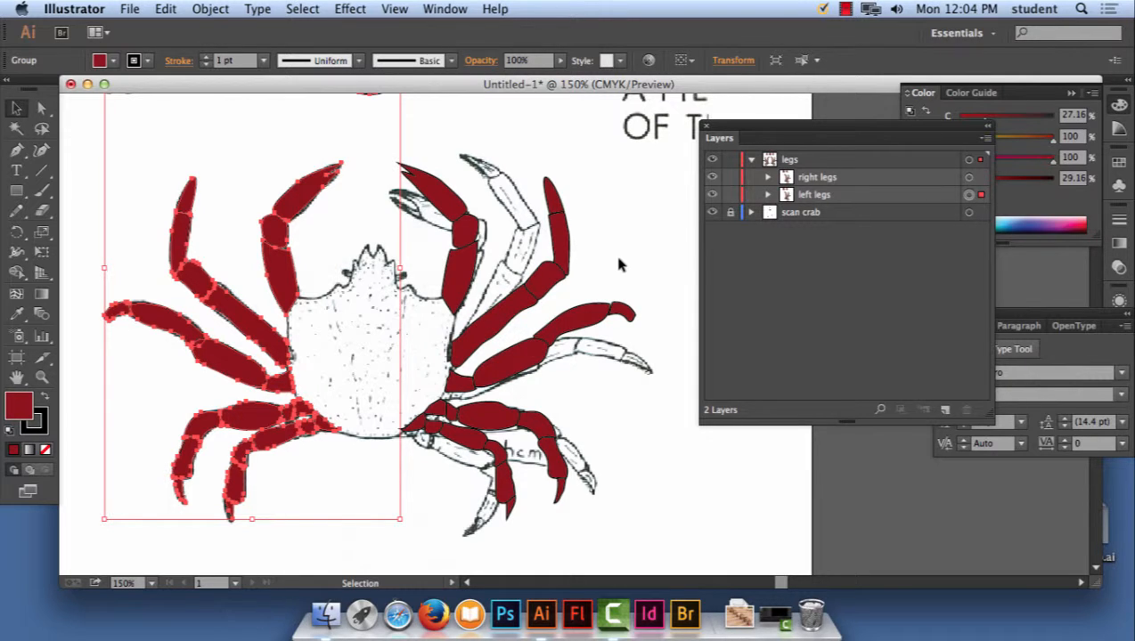
Hide and show the right legs and left legs groups in turn to check which legs each one contains
click(834, 178)
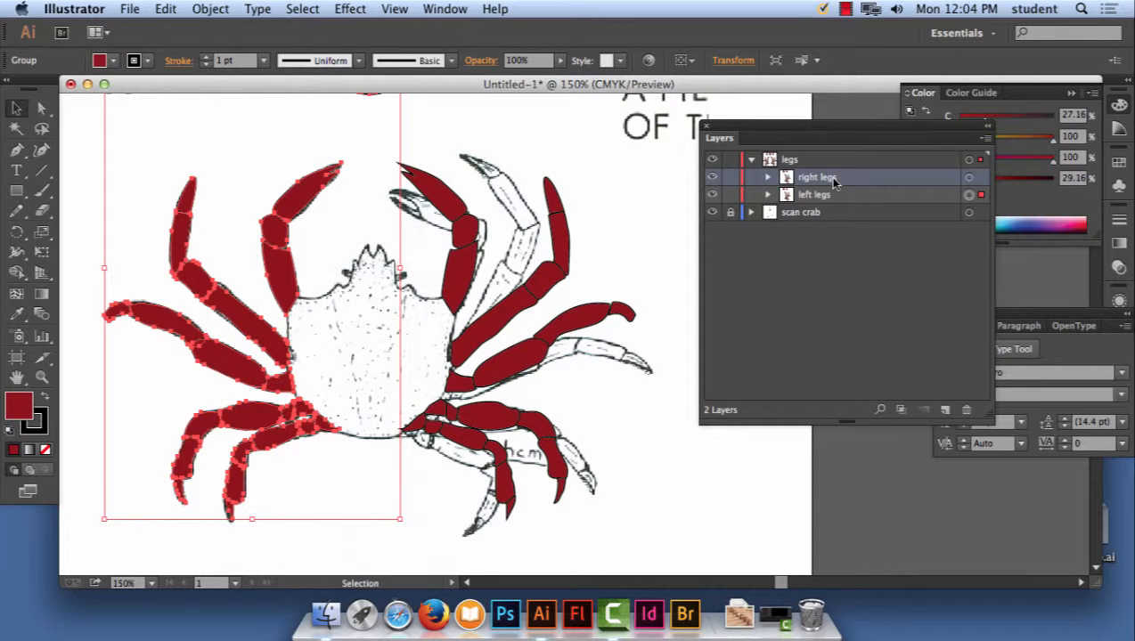
click(711, 178)
click(712, 178)
click(713, 195)
click(712, 195)
click(732, 267)
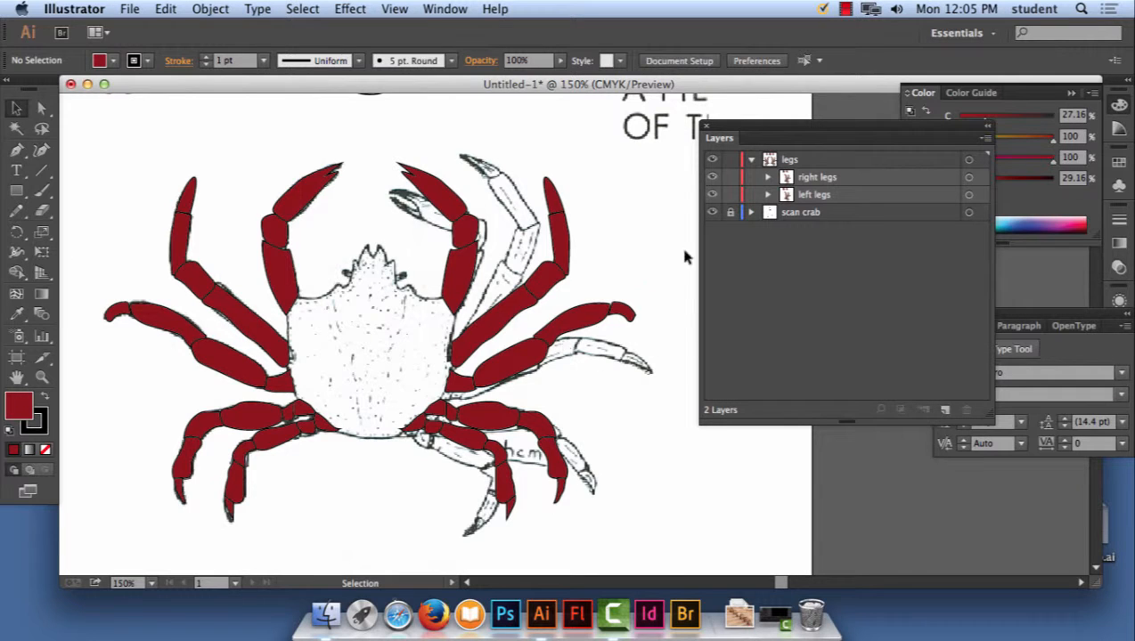
Collapse the legs layer, and add a new layer named "shell" above it
click(751, 161)
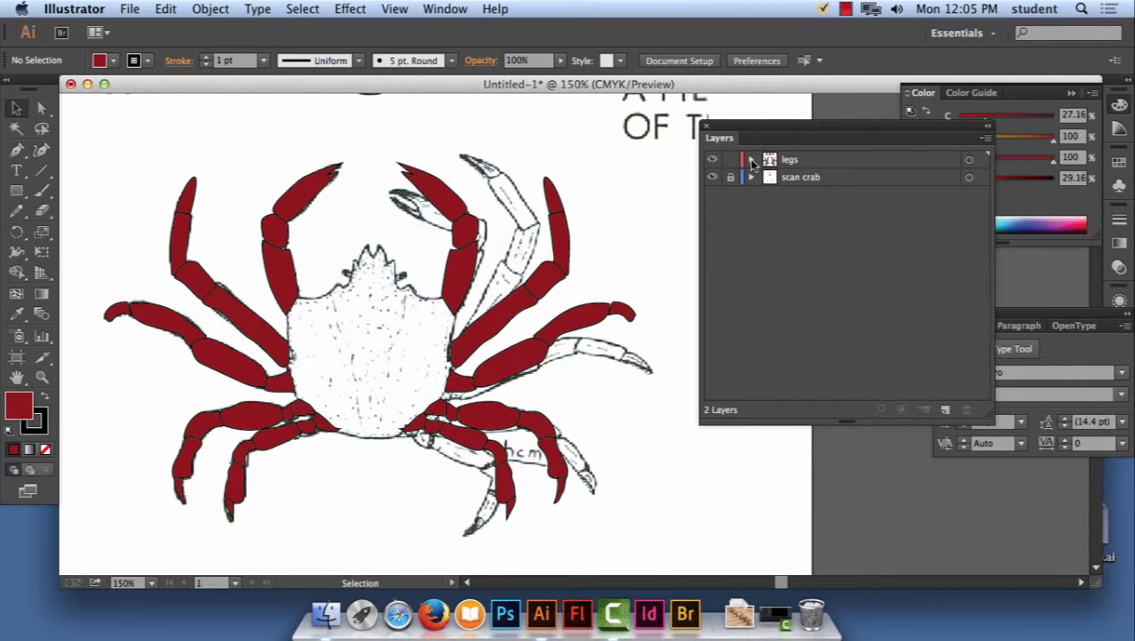
click(751, 161)
click(750, 161)
click(751, 161)
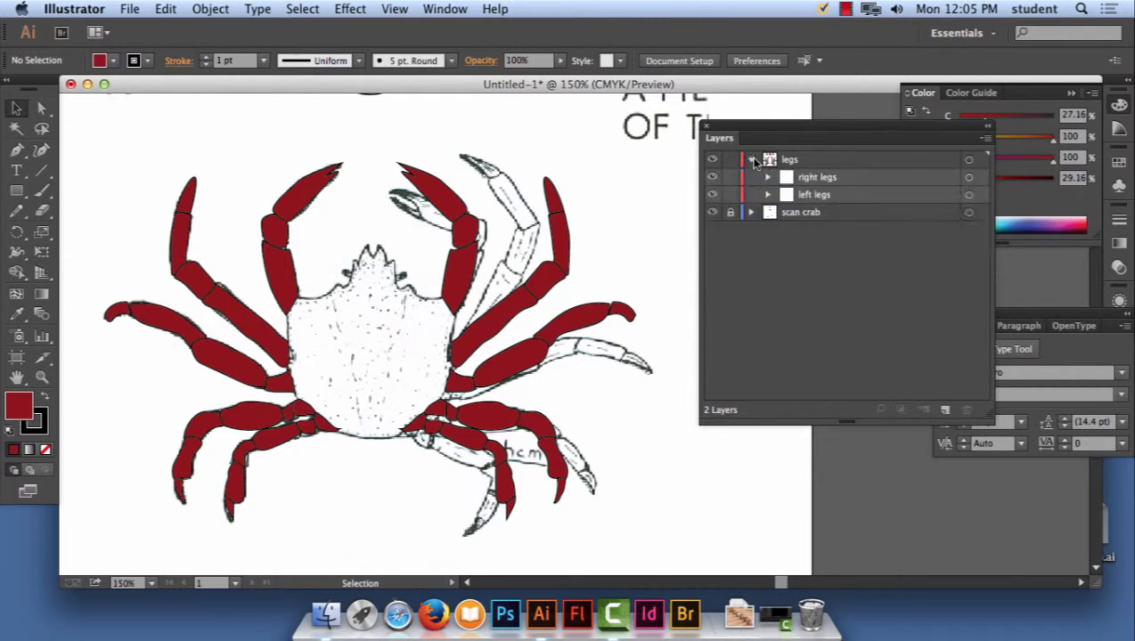
click(751, 161)
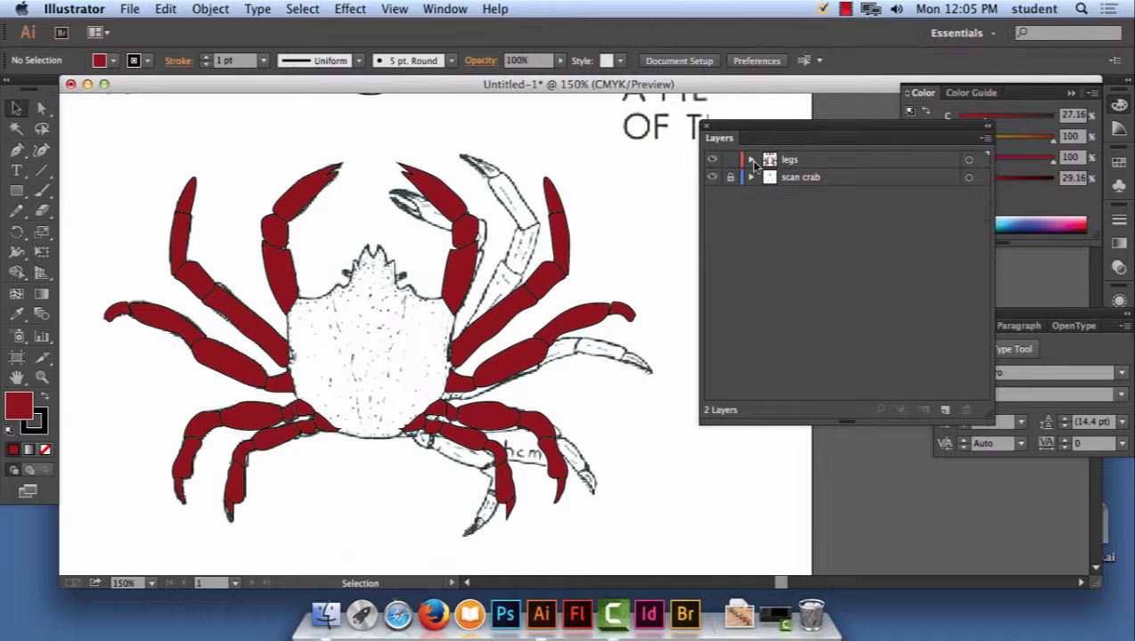
click(944, 411)
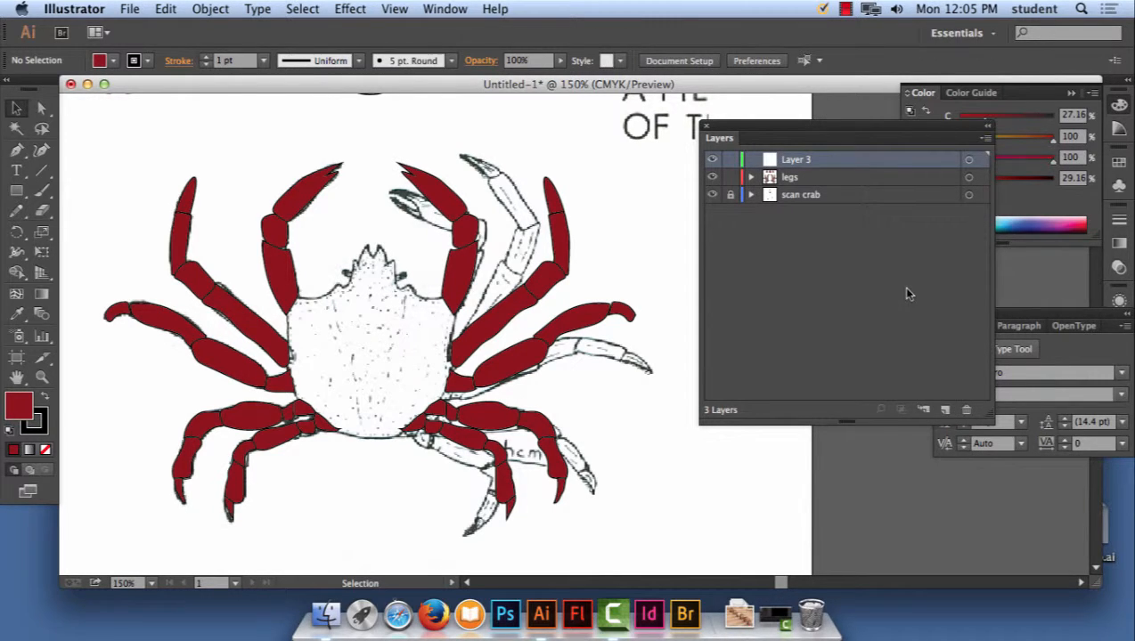
double_click(805, 162)
text(shell)
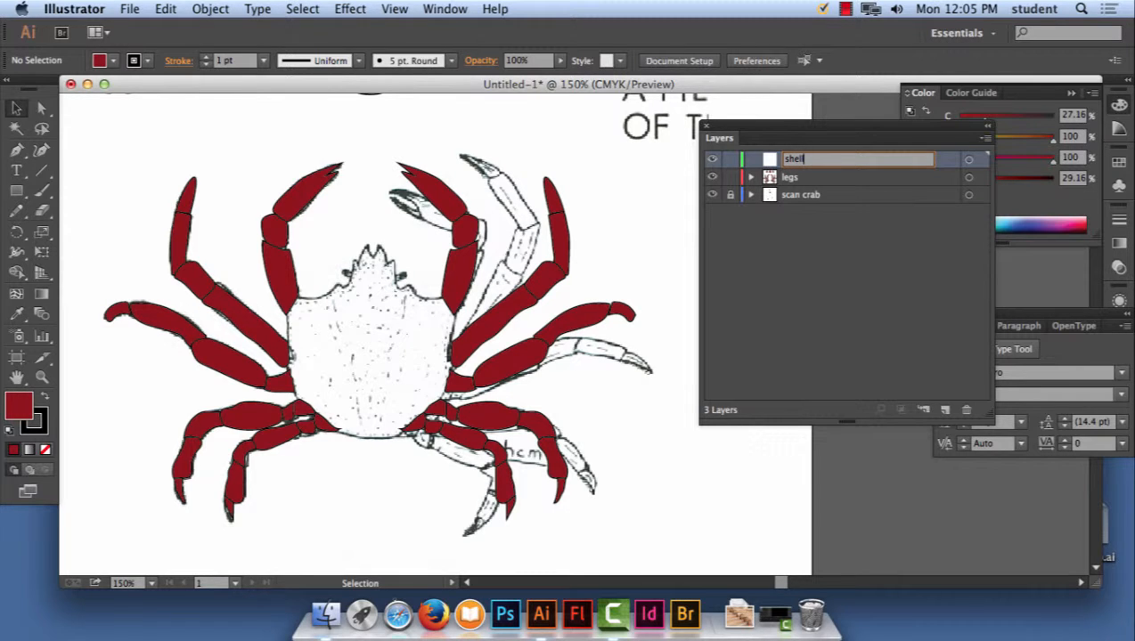
click(833, 225)
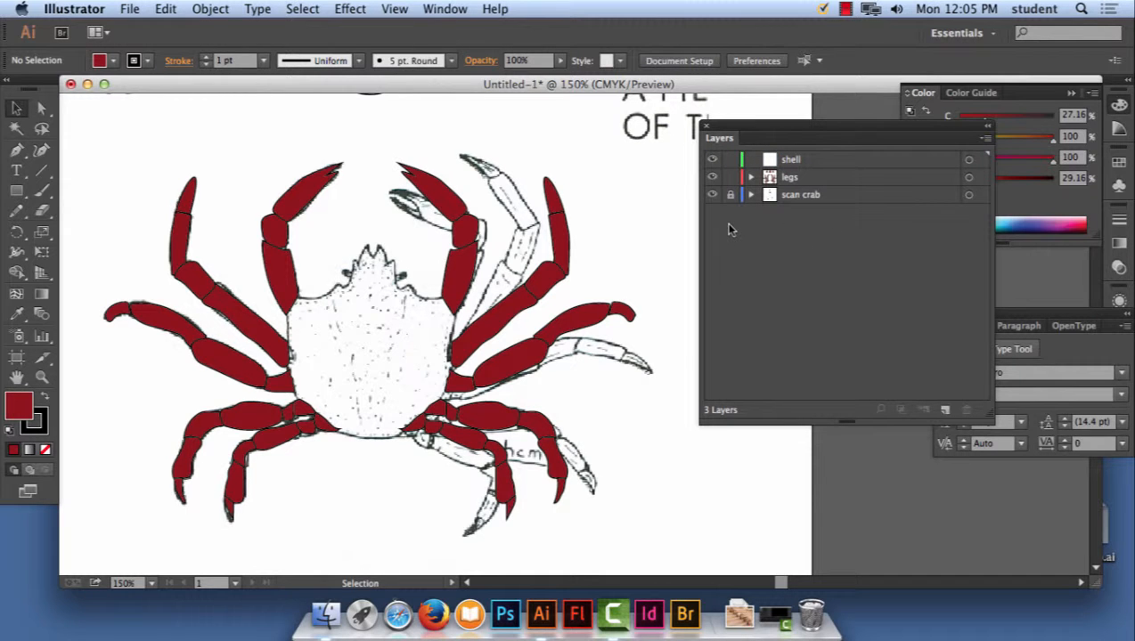
Trace the crab's shell with the Pen tool from the top spike down the left side, around the bottom and up to the right corner
key(super+equal)
key(super+equal)
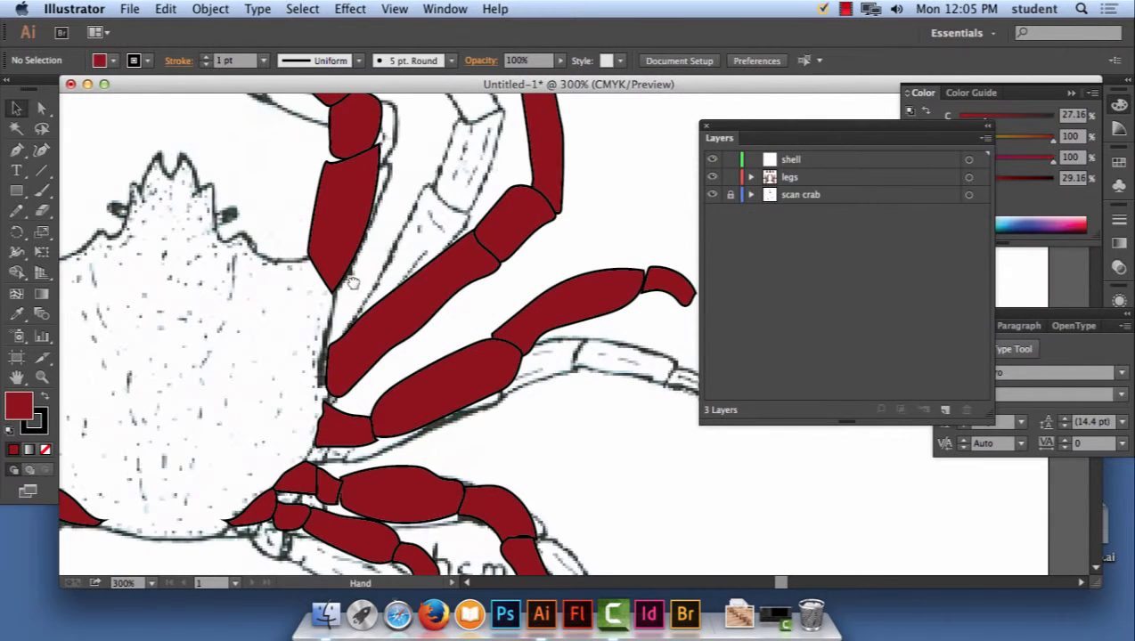
drag(243, 289, 448, 282)
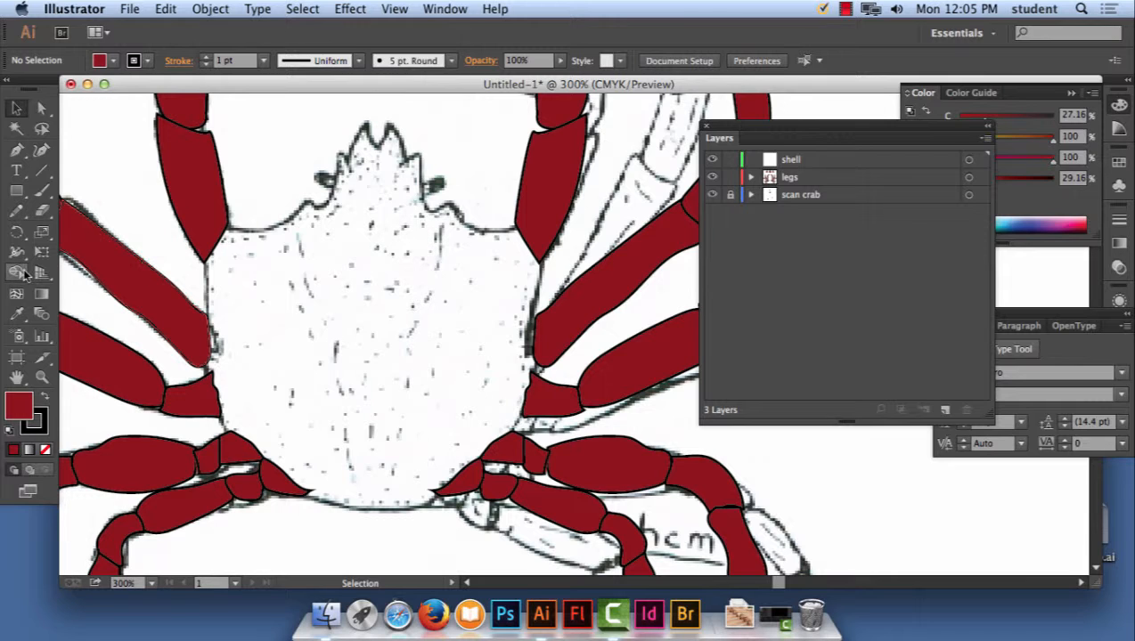
click(14, 151)
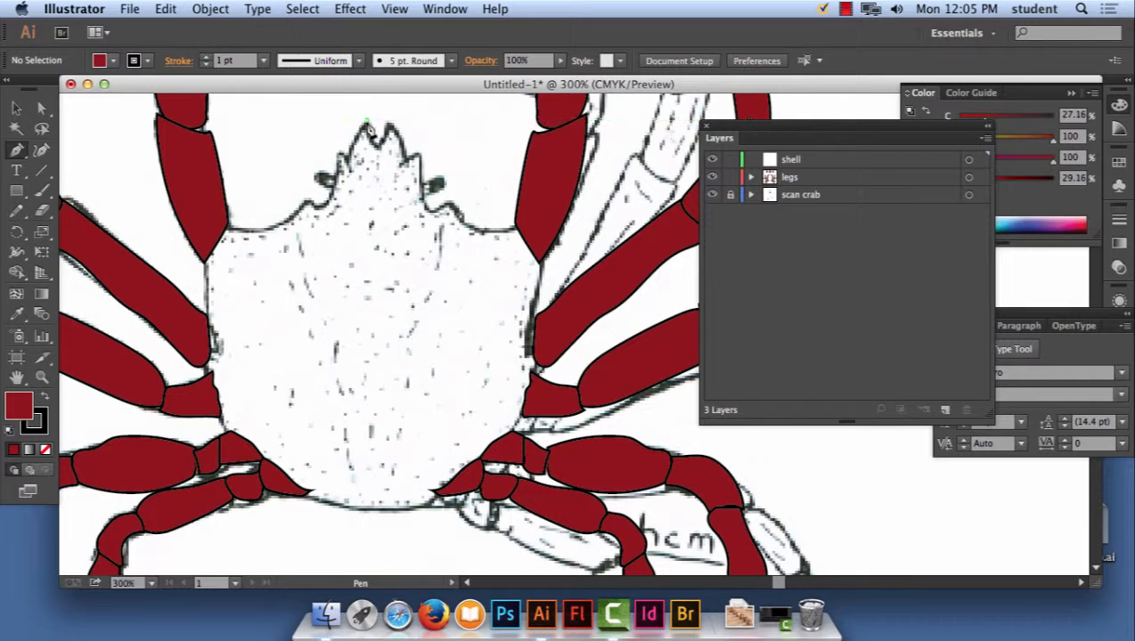
drag(365, 120, 210, 208)
drag(207, 315, 211, 346)
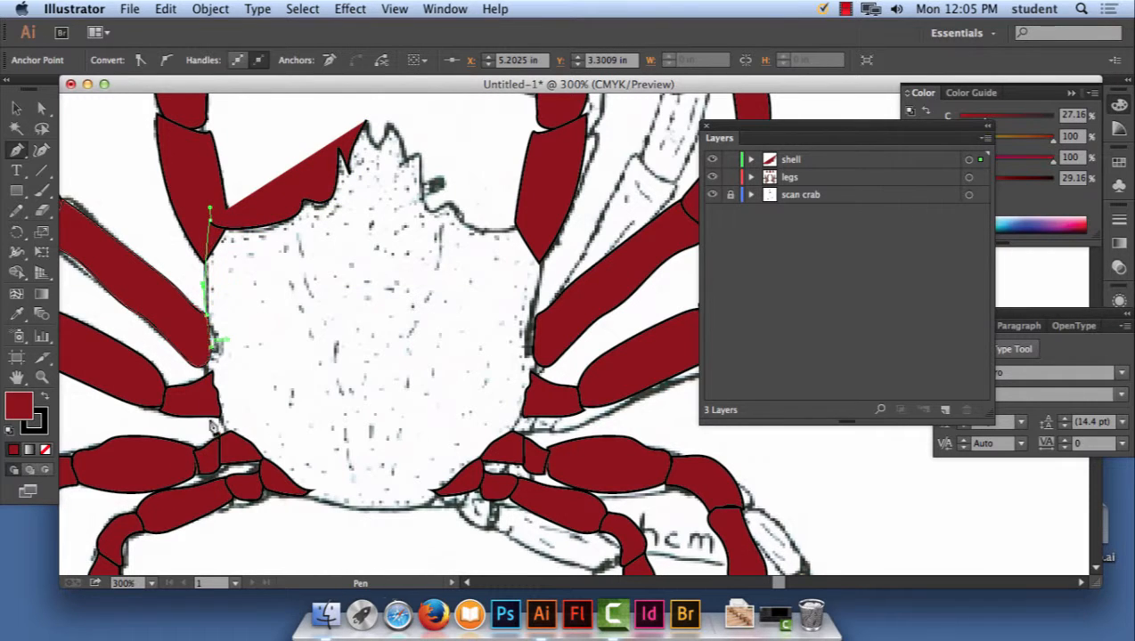
drag(221, 408, 304, 495)
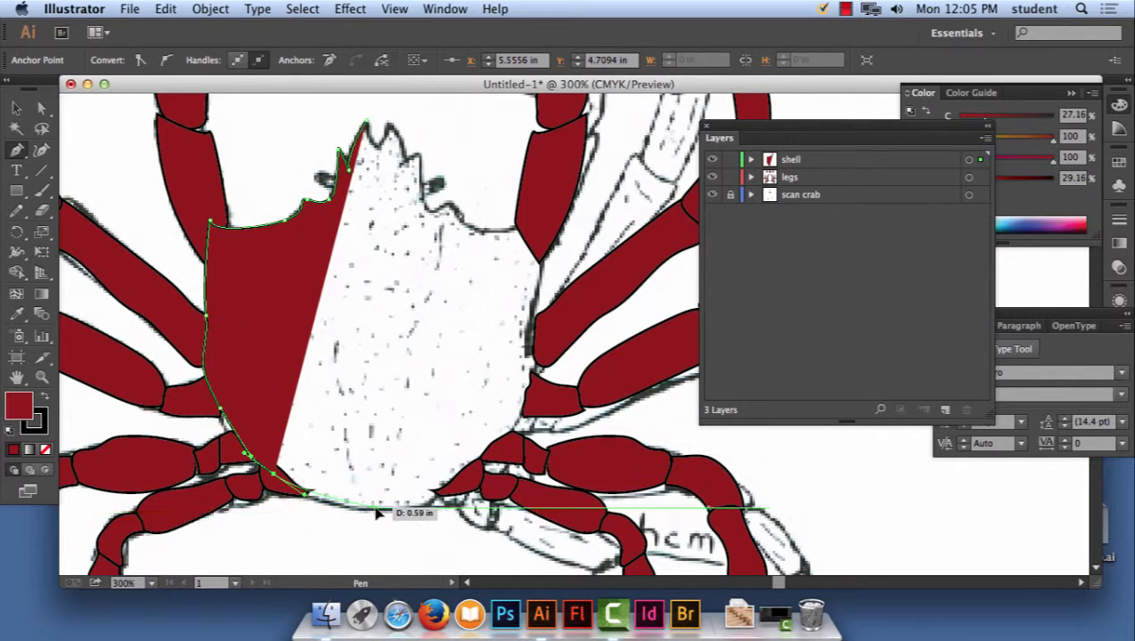
drag(375, 507, 481, 480)
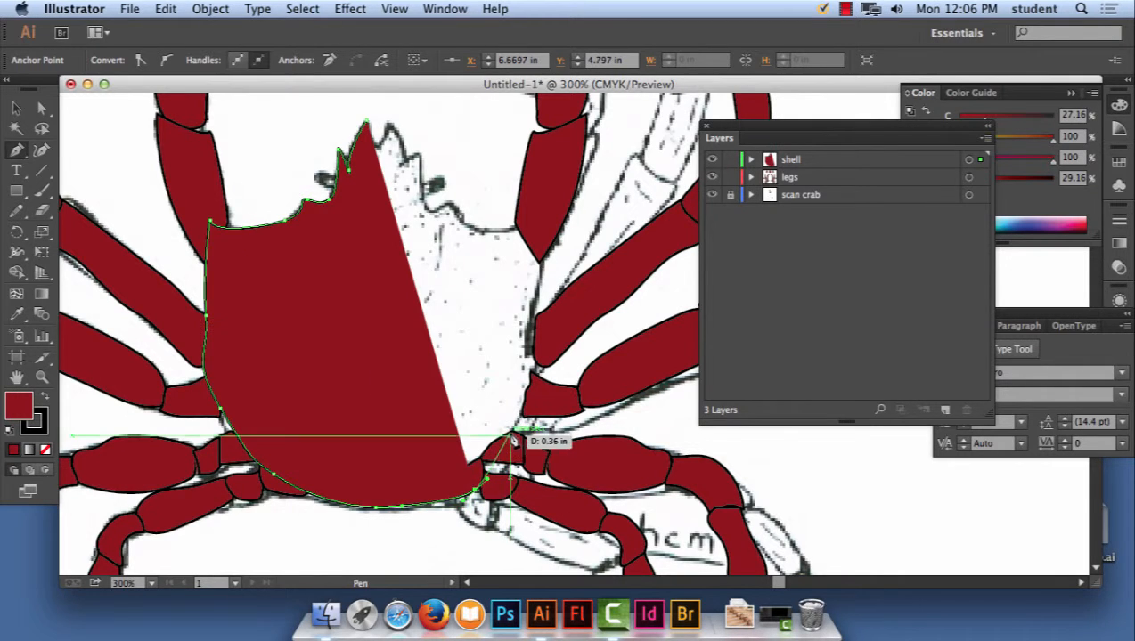
drag(544, 404, 543, 200)
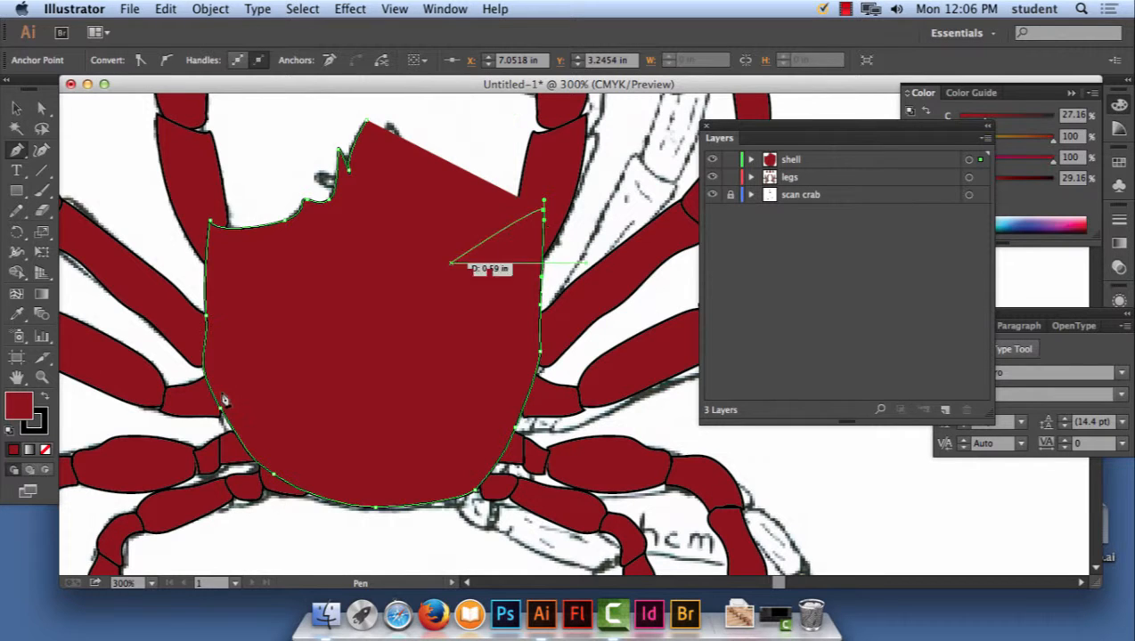
Trace the rest of the shell with no fill along its upper right spikes, close the path, and fill it with dark red
click(47, 451)
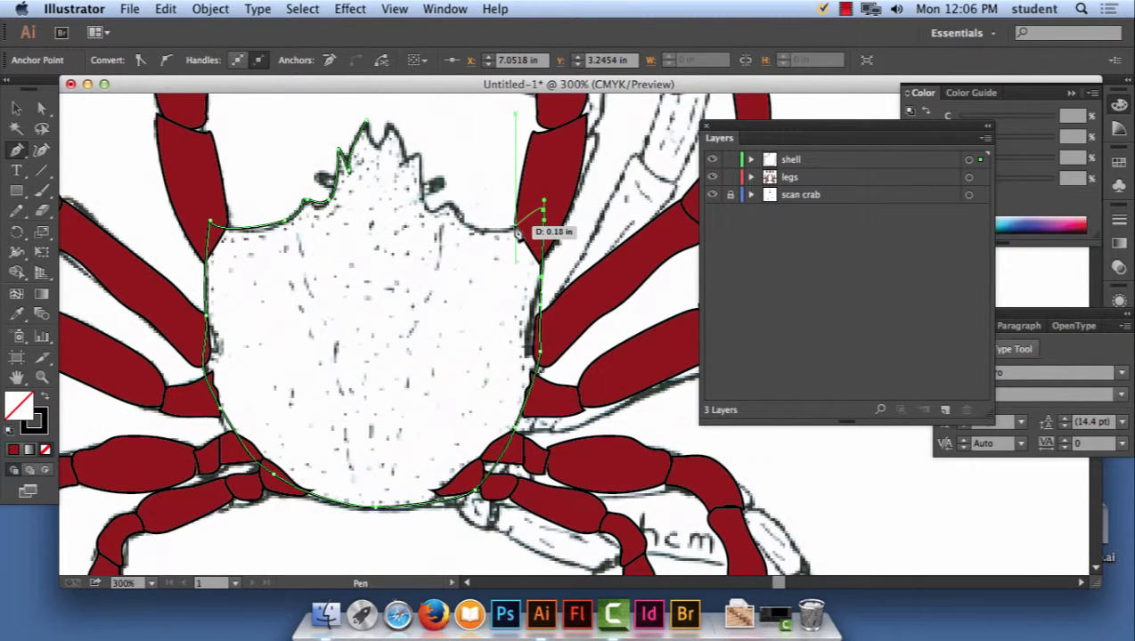
drag(516, 227, 438, 205)
drag(433, 211, 425, 202)
drag(425, 148, 374, 146)
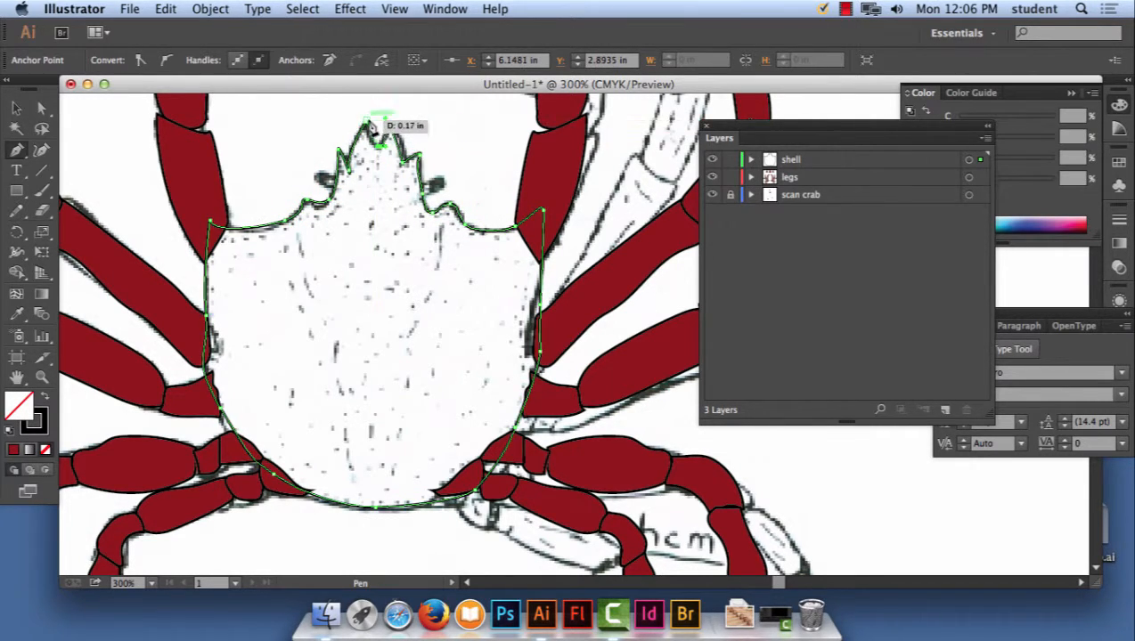
click(367, 121)
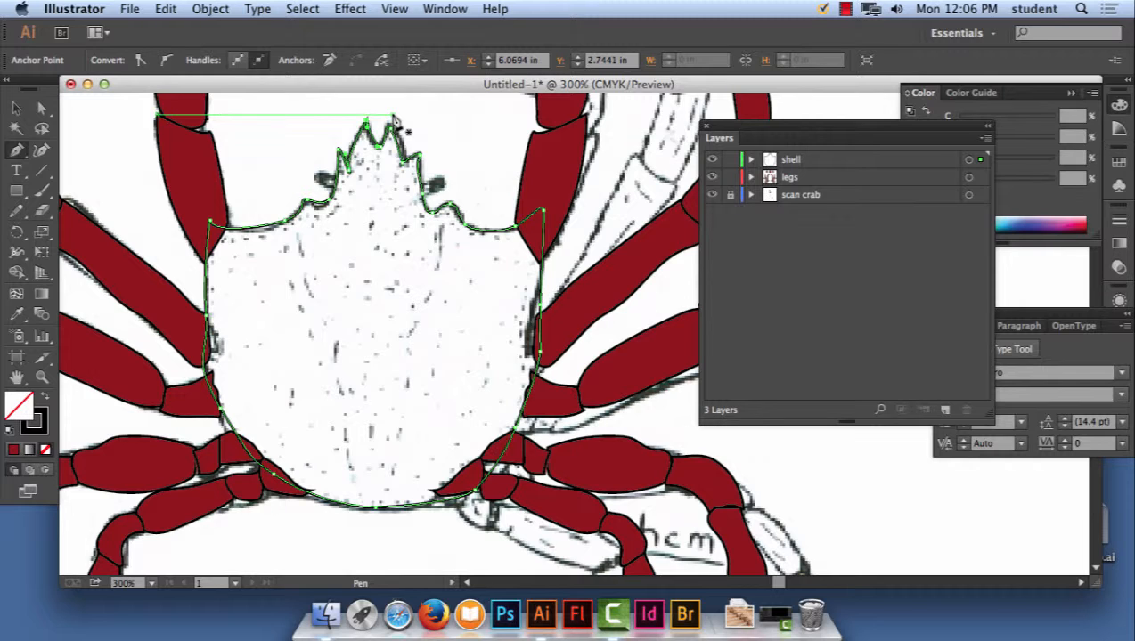
click(14, 450)
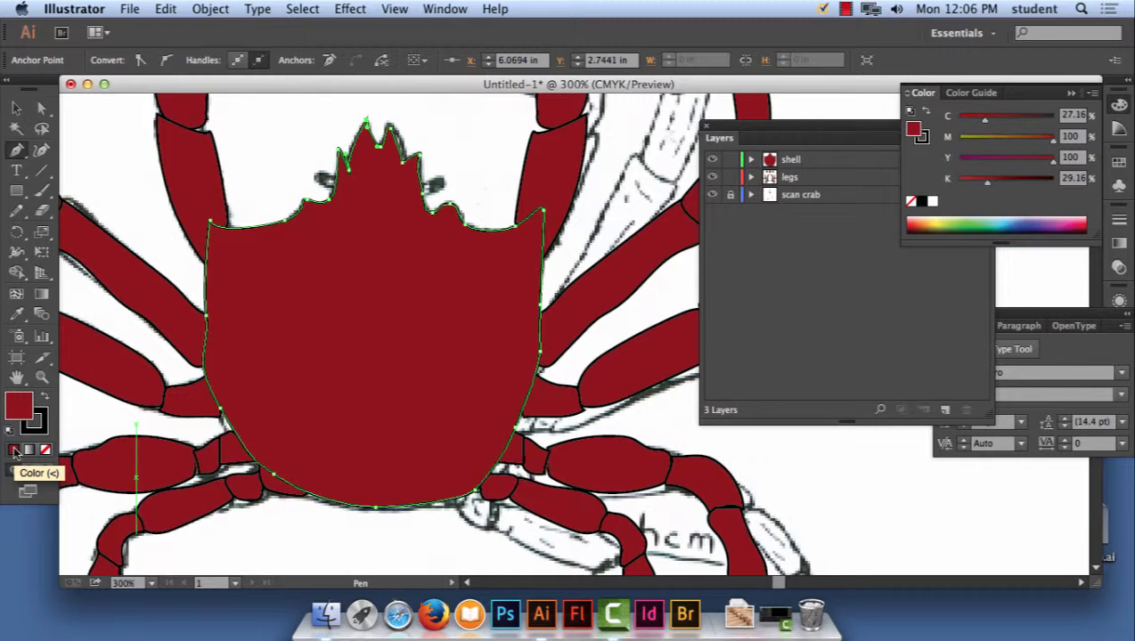
Draw a small ellipse over each of the crab's two scanned eyes beside the shell's front spikes
click(18, 190)
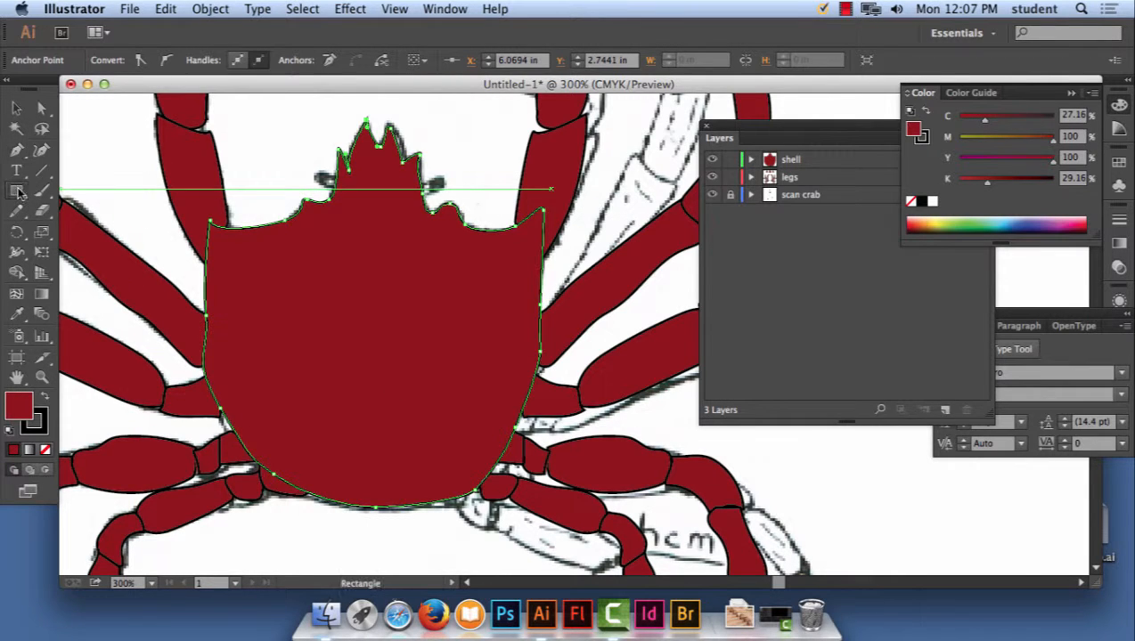
drag(18, 190, 85, 247)
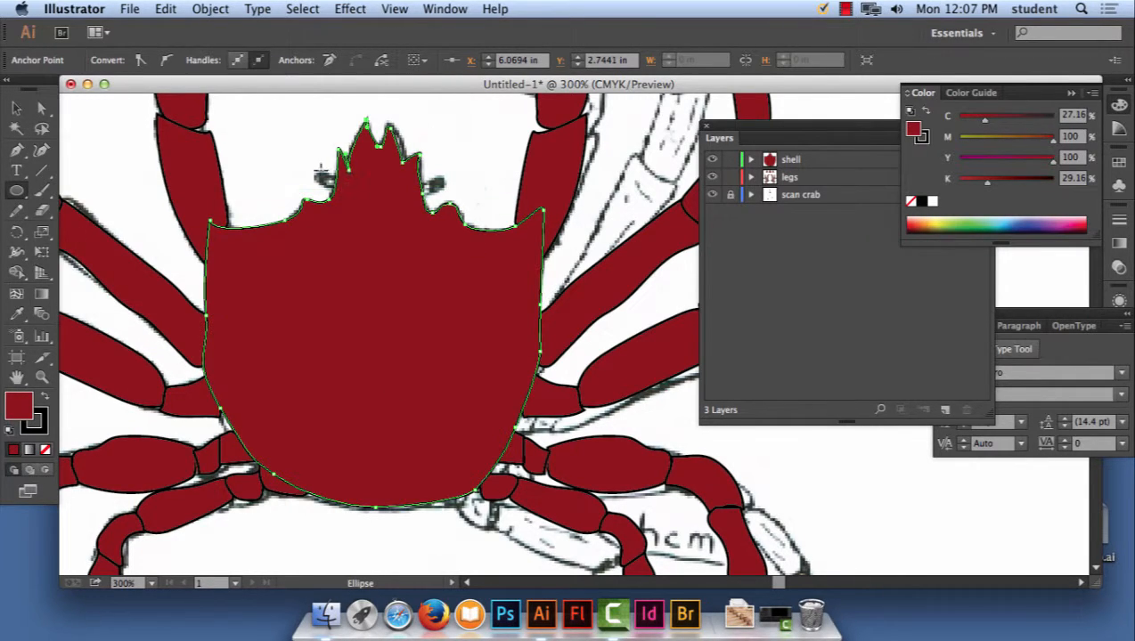
drag(316, 169, 339, 185)
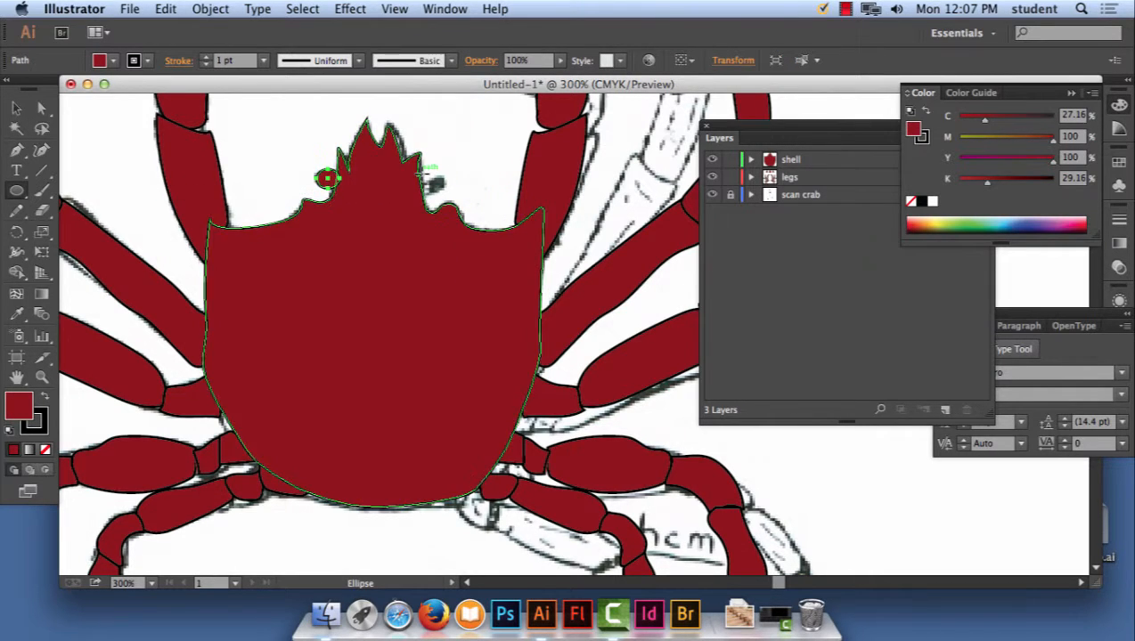
mouse_move(421, 175)
mouse_down()
mouse_move(446, 185)
mouse_move(433, 184)
mouse_up()
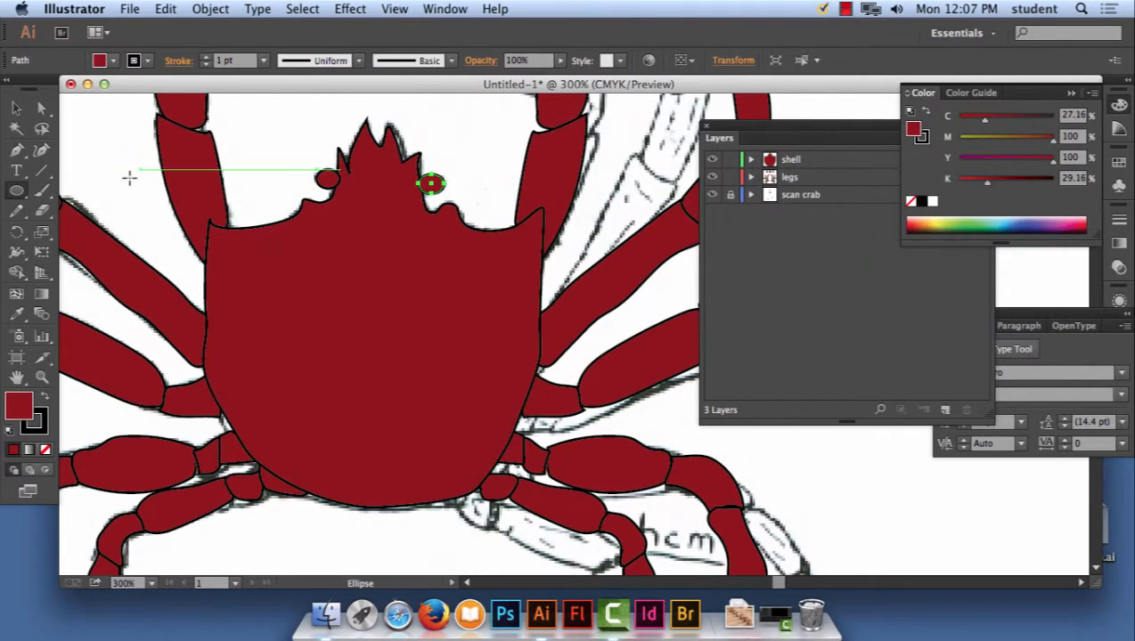
Select both eye ellipses and swap their fill and stroke to give them a black fill with a dark red stroke
click(14, 106)
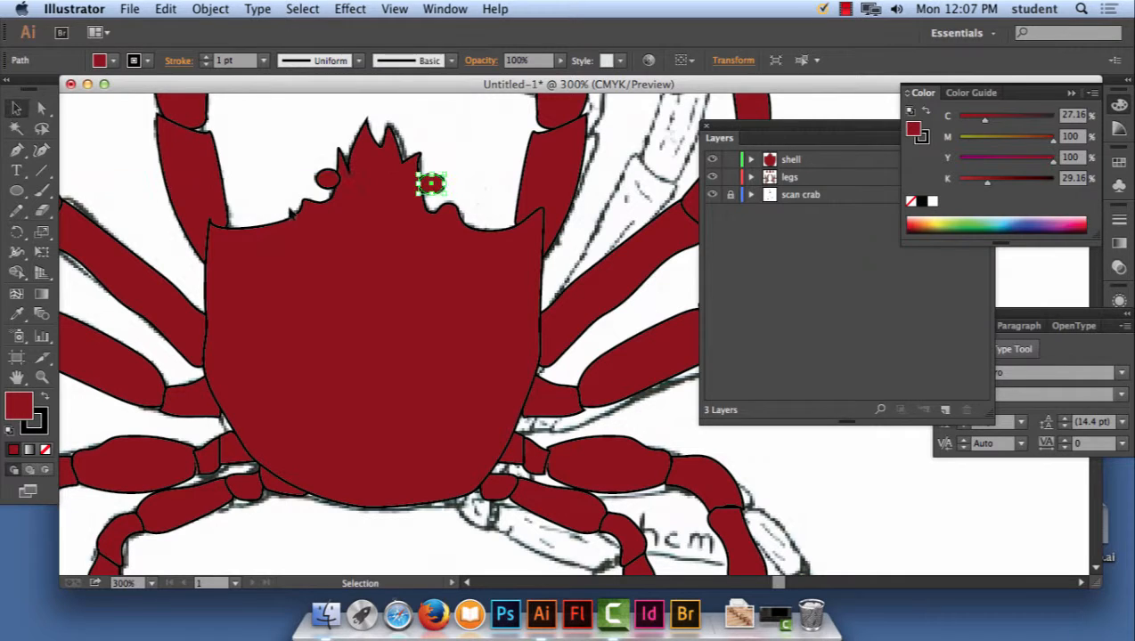
shift+click(327, 179)
click(43, 397)
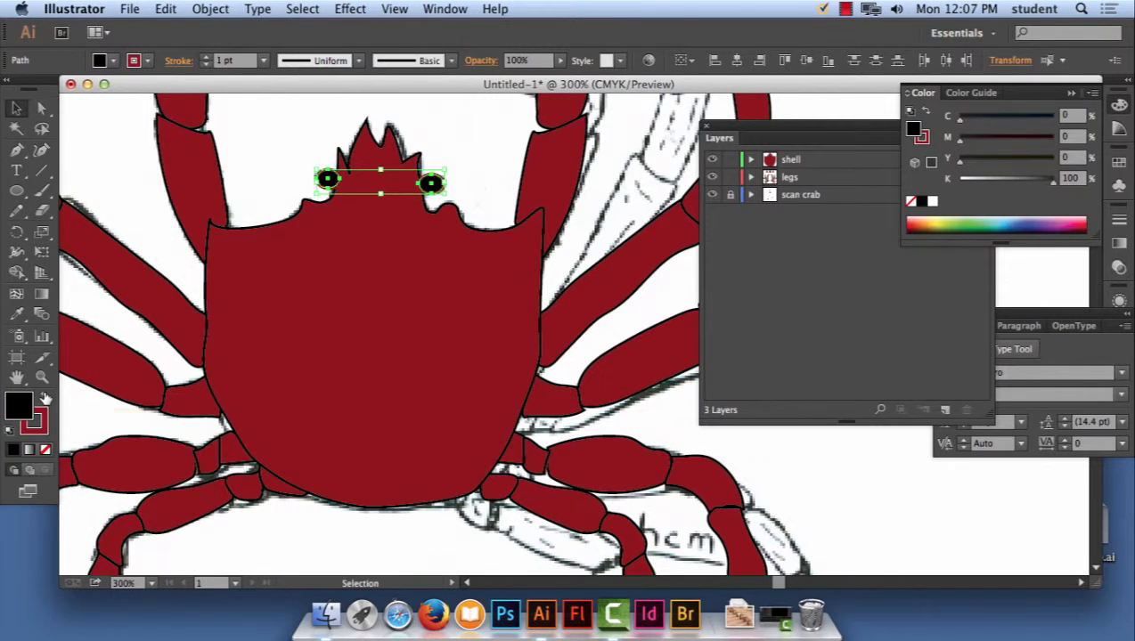
click(247, 126)
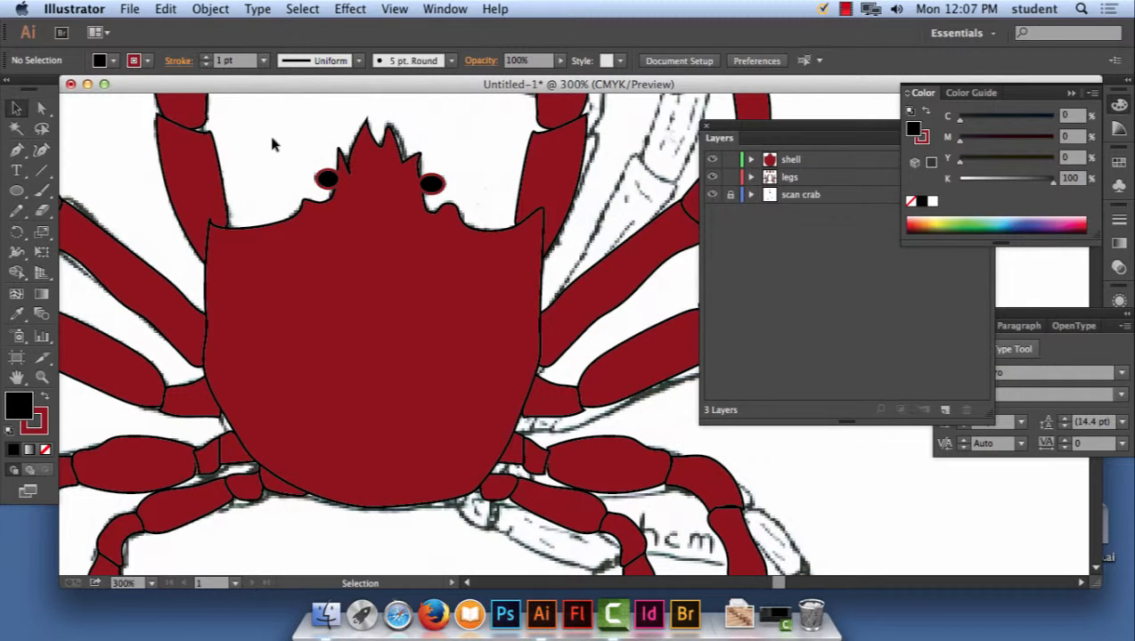
click(847, 12)
click(855, 44)
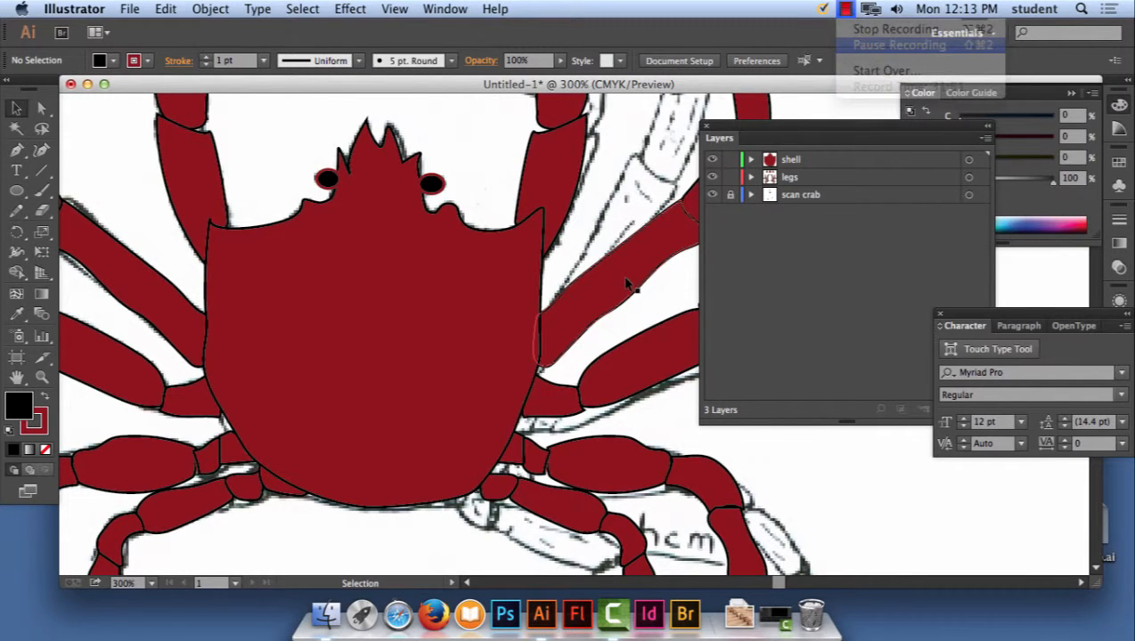
Choose the Rectangle tool and set its colours to a dark red fill with no stroke
key(super+minus)
key(super+minus)
key(super+minus)
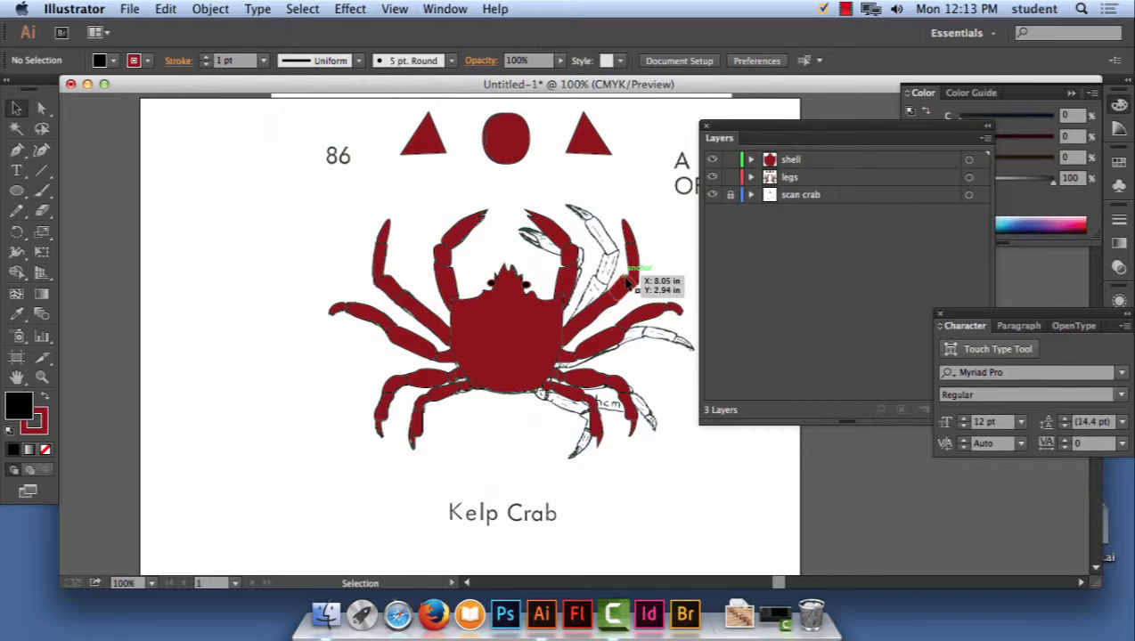
click(21, 192)
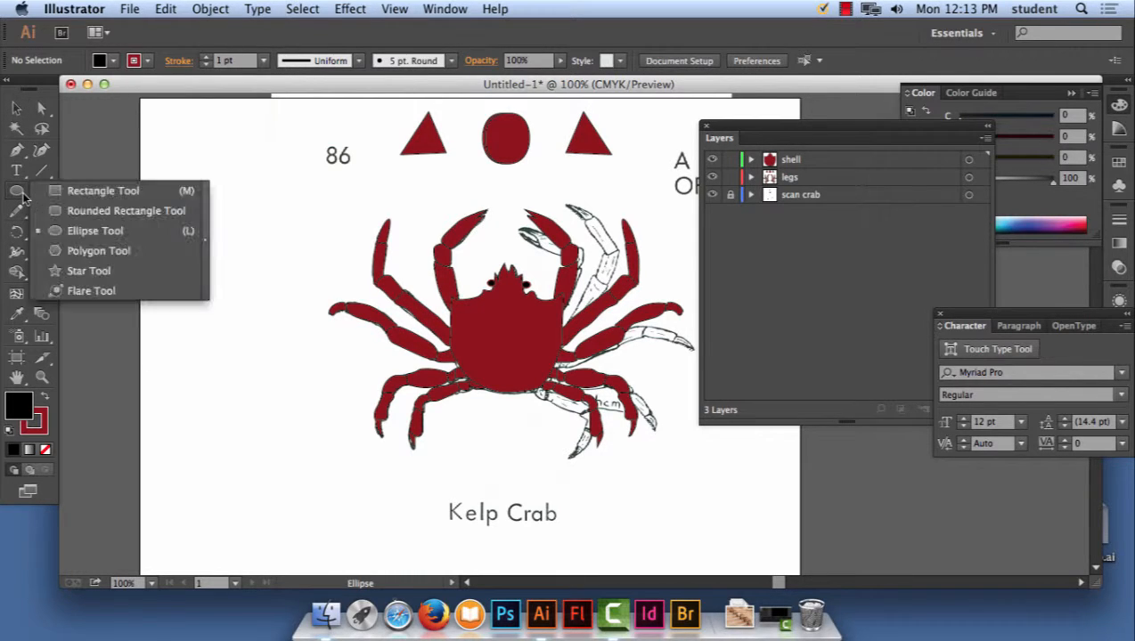
click(75, 190)
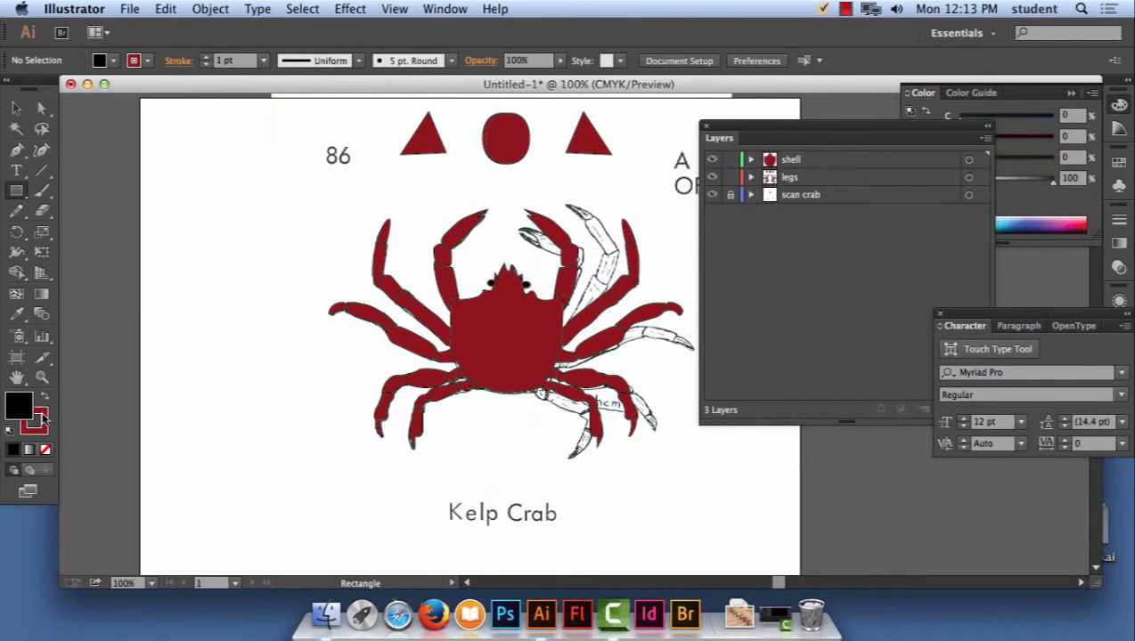
click(44, 403)
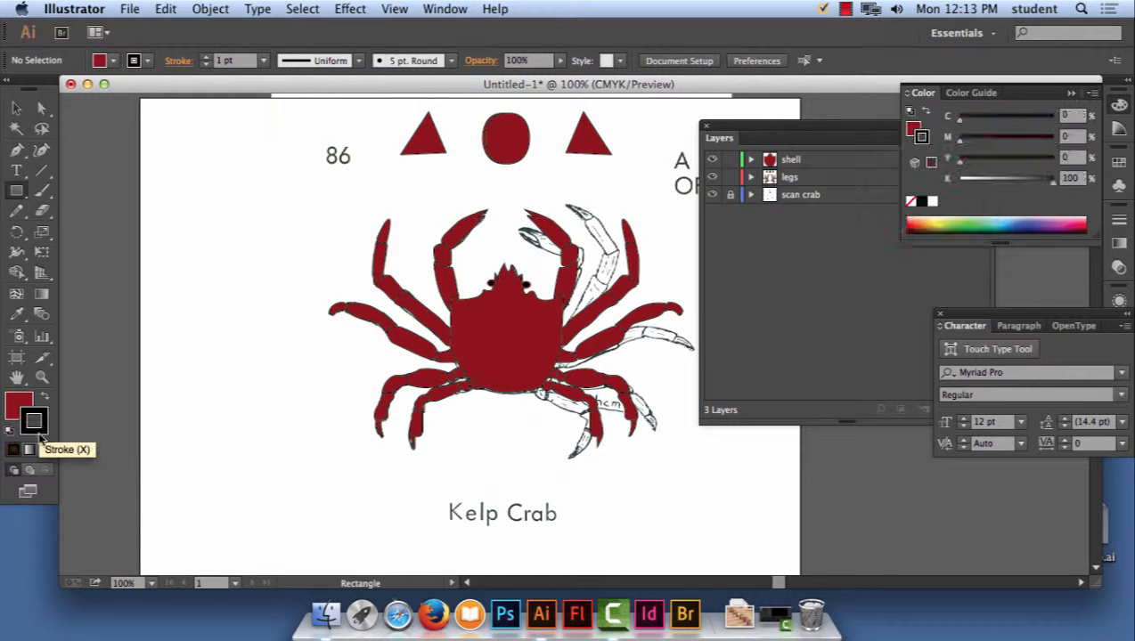
click(44, 450)
click(19, 405)
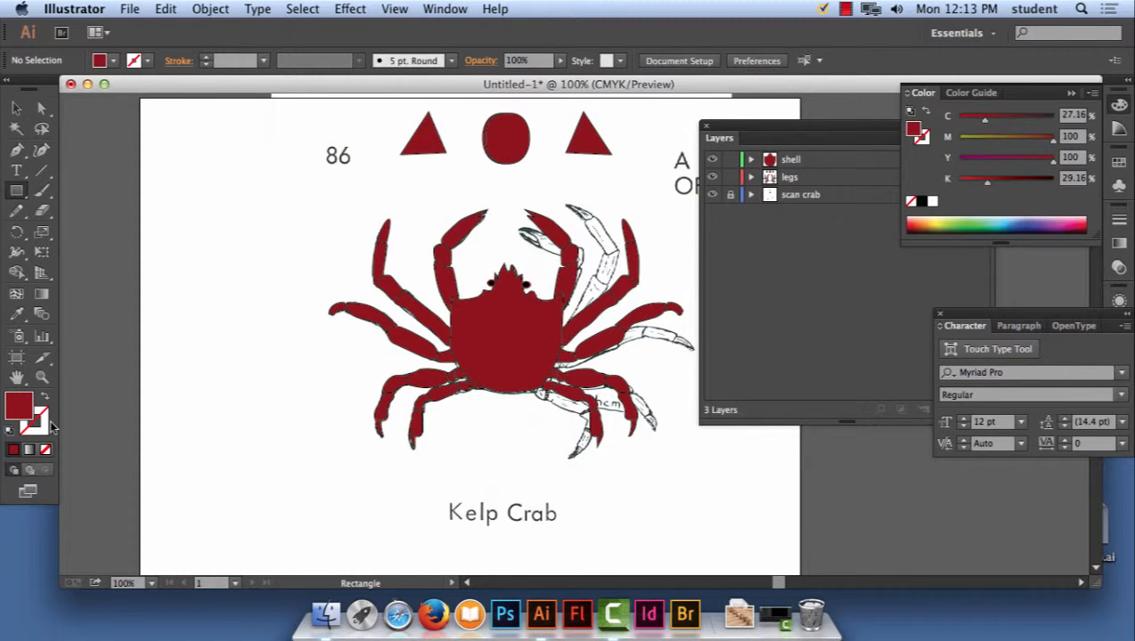
Draw a square about 0.15 in wide in the blank area between the crab's right legs and enlarge it
key(super+equal)
key(super+equal)
key(super+equal)
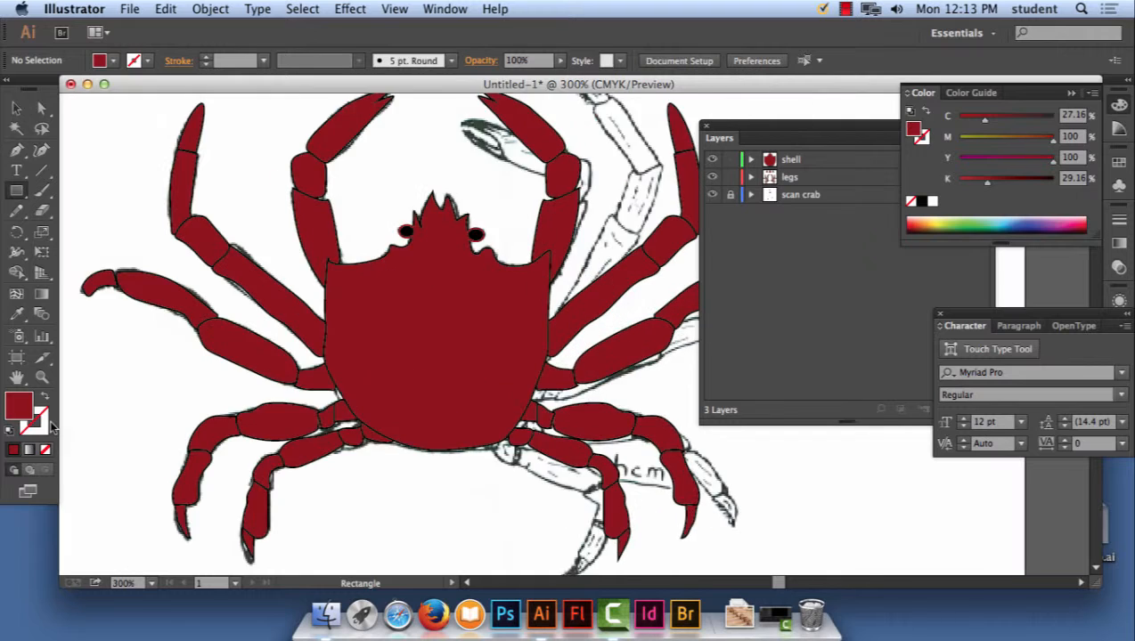
key(super+equal)
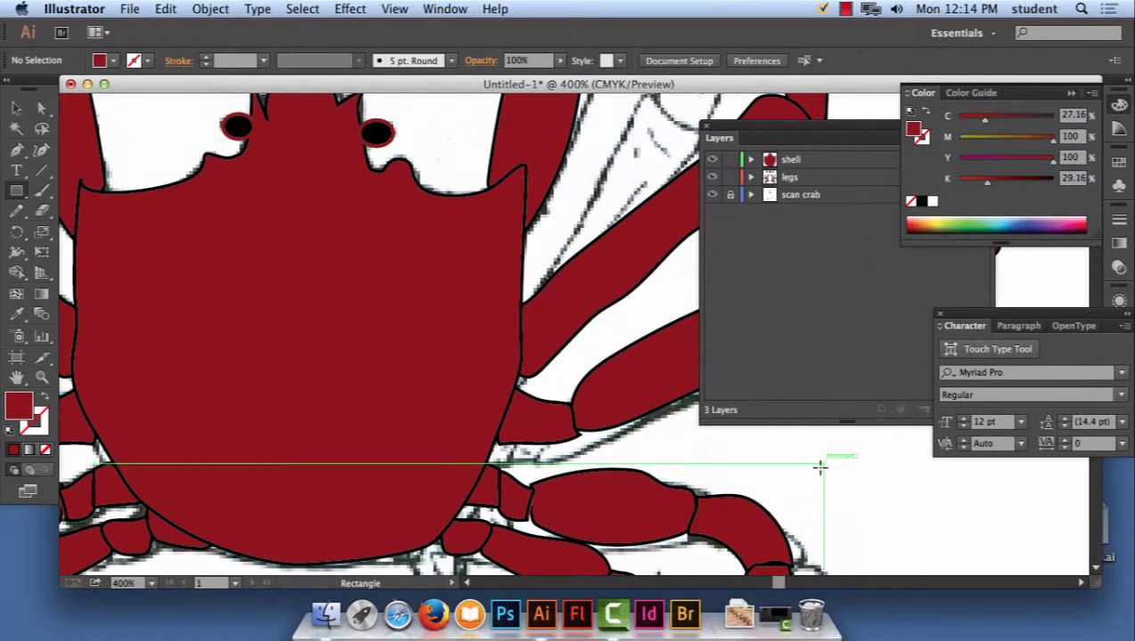
drag(821, 466, 527, 393)
drag(570, 359, 602, 392)
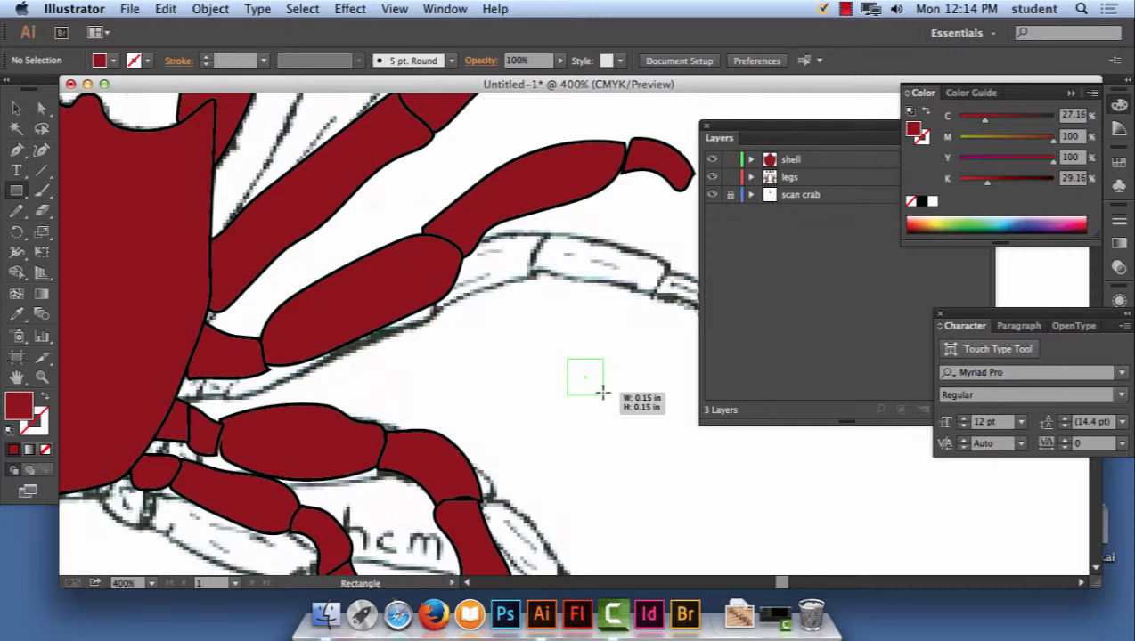
drag(603, 393, 603, 393)
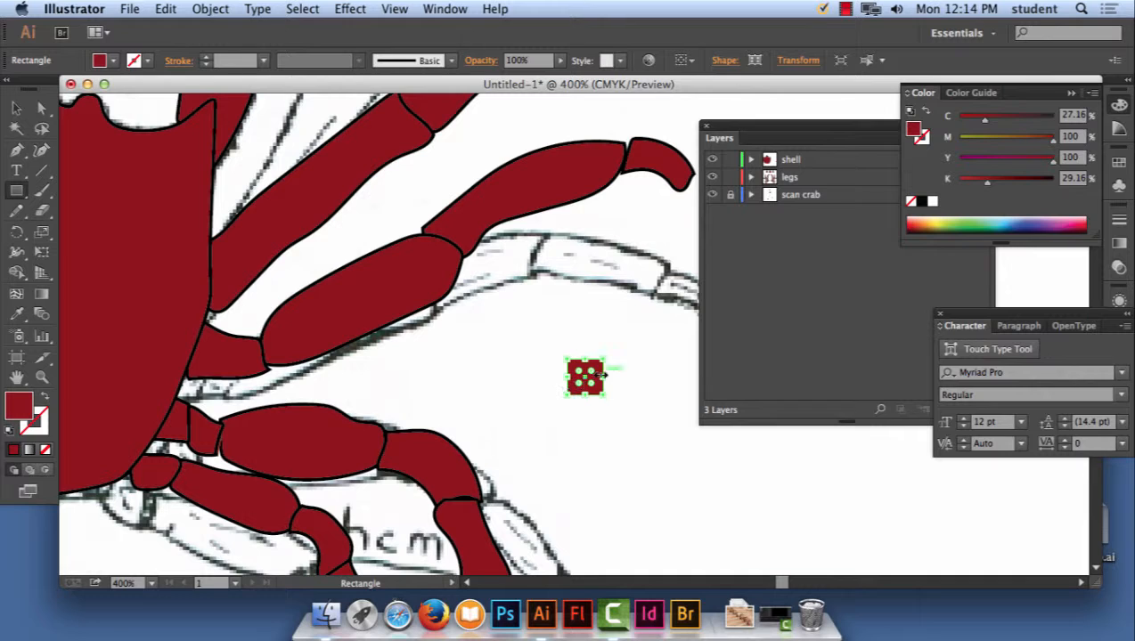
key(super+equal)
key(super+equal)
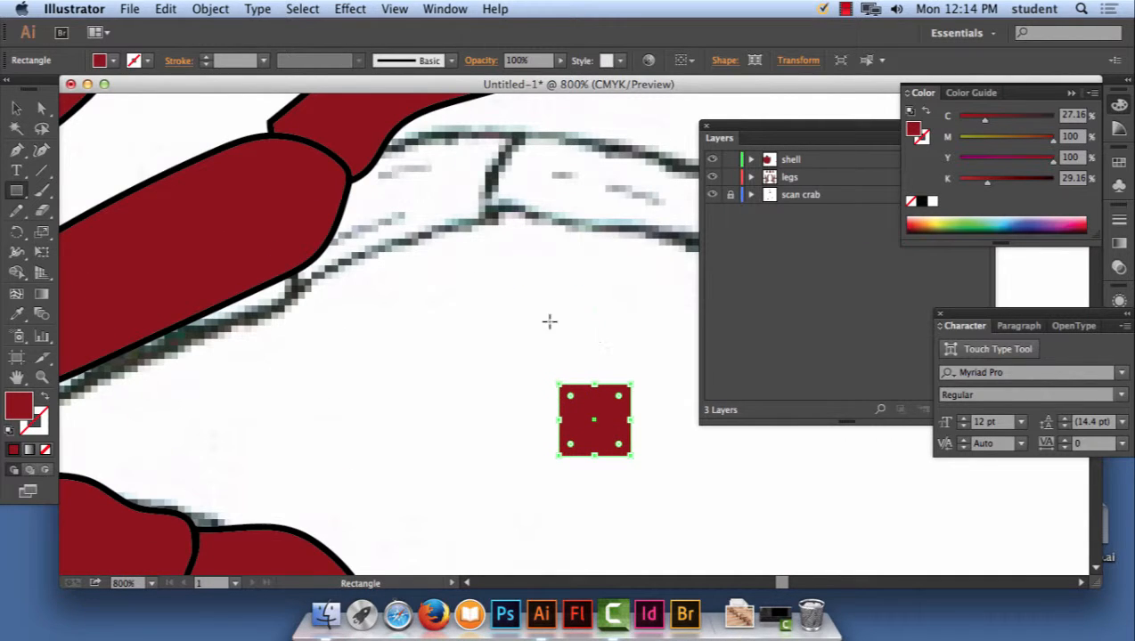
click(16, 108)
drag(633, 452, 674, 499)
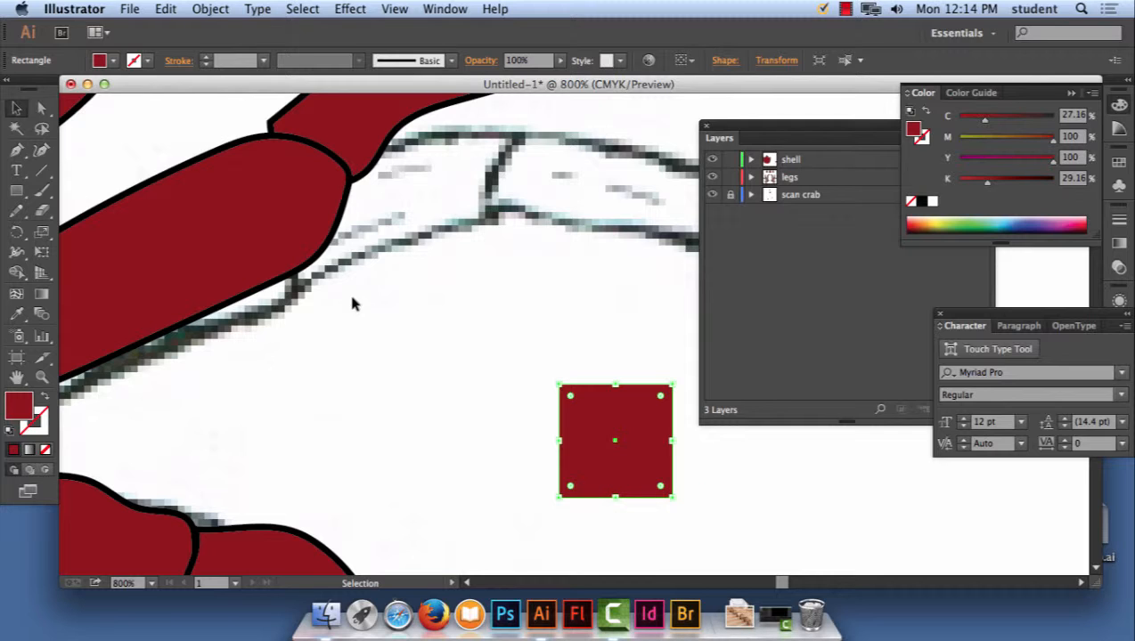
Choose the Ellipse tool and, with nothing selected, set the fill to a near-black red, #20090a
click(18, 192)
drag(18, 192, 94, 235)
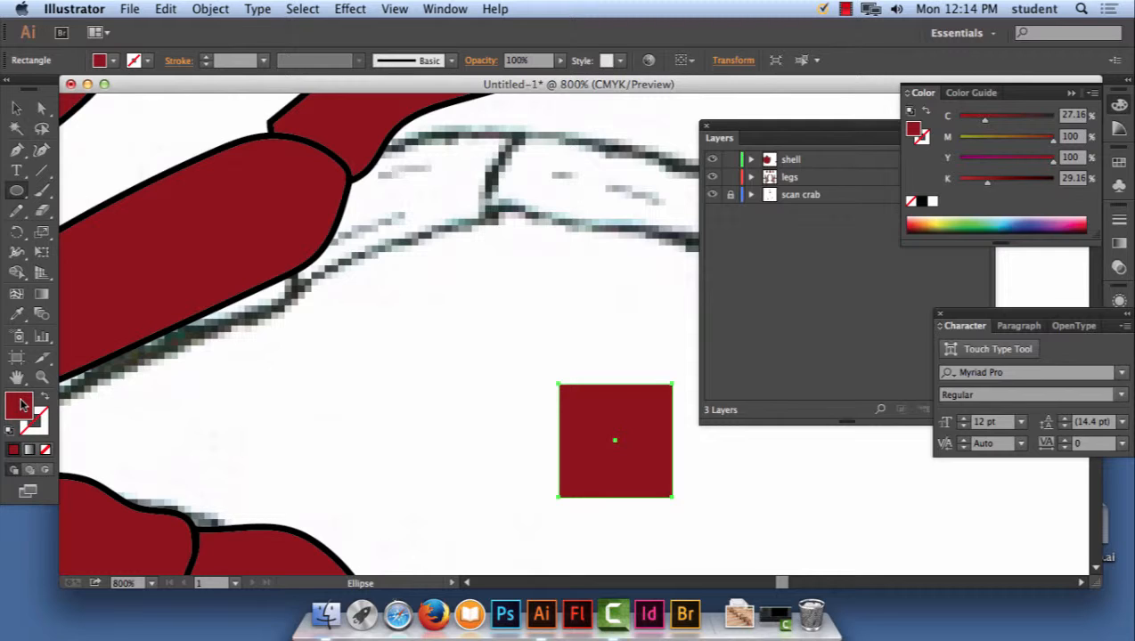
key(super+shift+a)
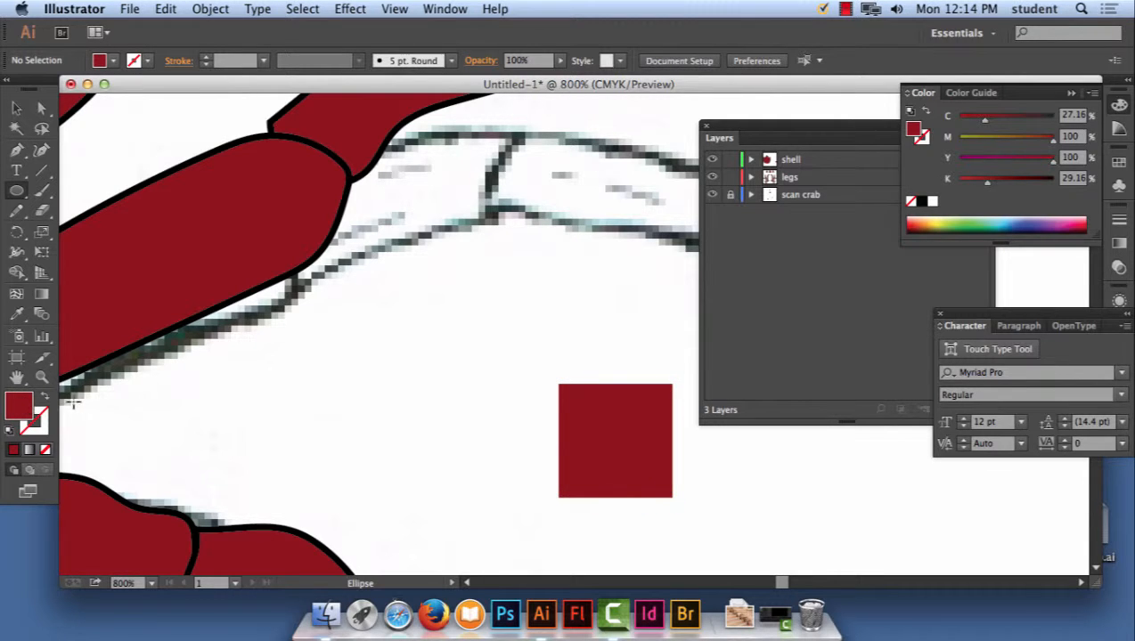
double_click(21, 406)
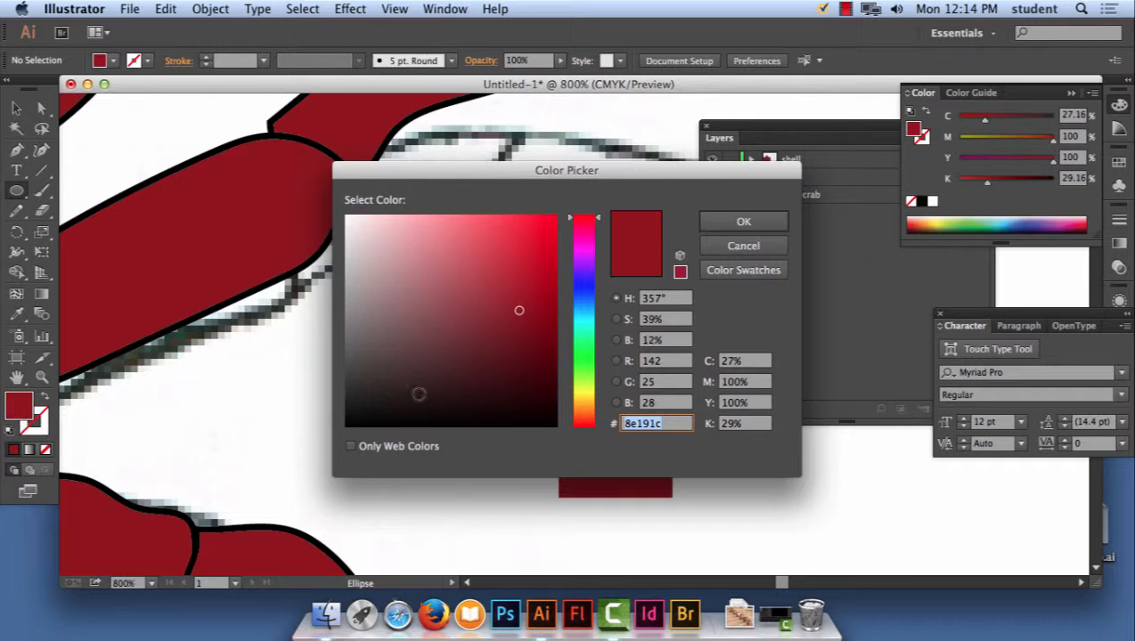
mouse_move(418, 392)
mouse_down()
mouse_move(370, 392)
mouse_move(467, 415)
mouse_move(504, 398)
mouse_up()
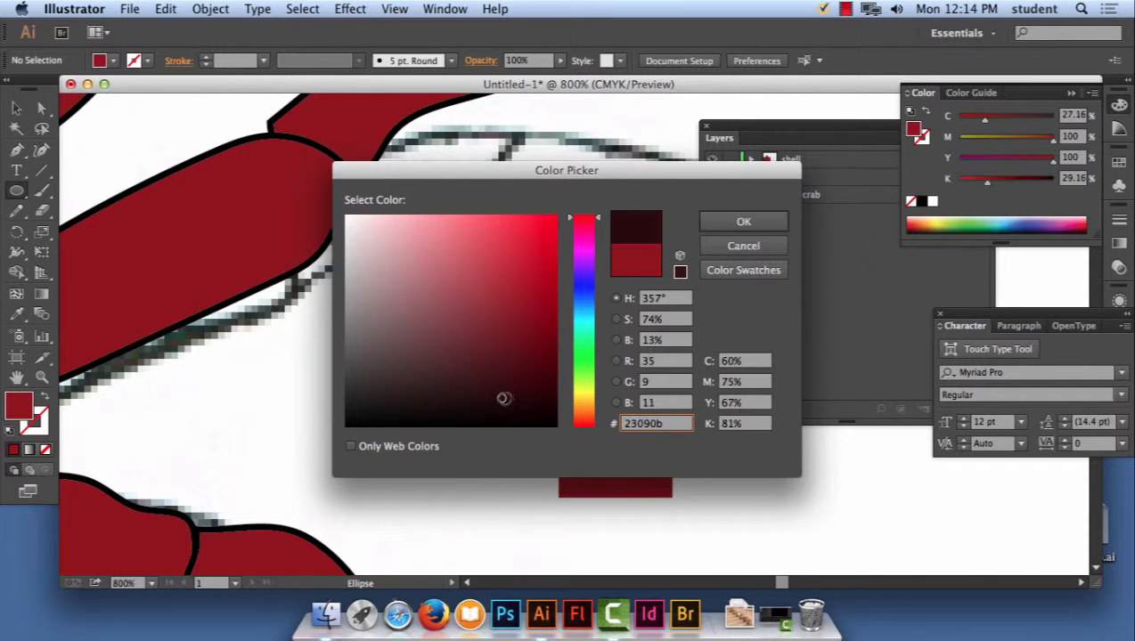
click(743, 221)
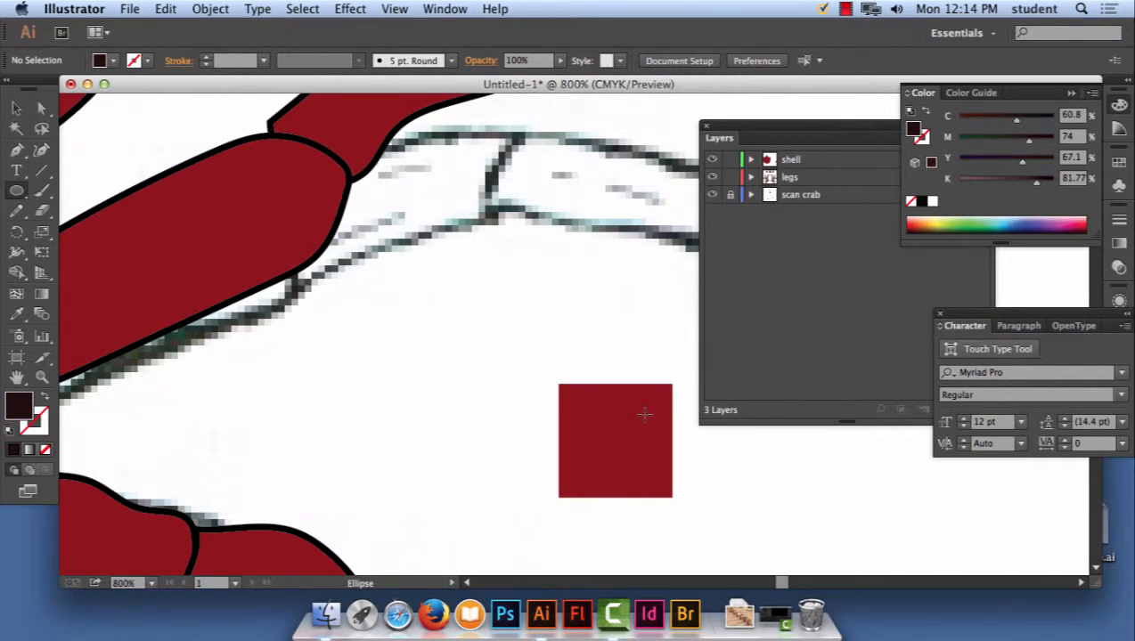
Draw several small near-black ellipses of varied sizes and proportions scattered across the red square
drag(577, 397, 630, 388)
drag(630, 475, 659, 493)
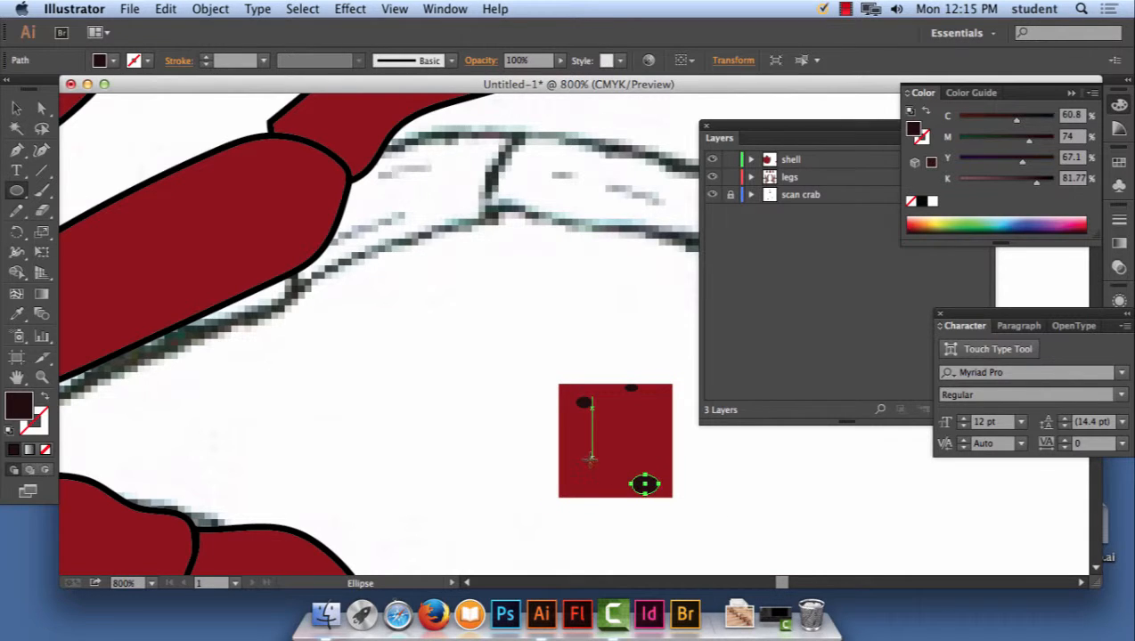
drag(593, 464, 658, 408)
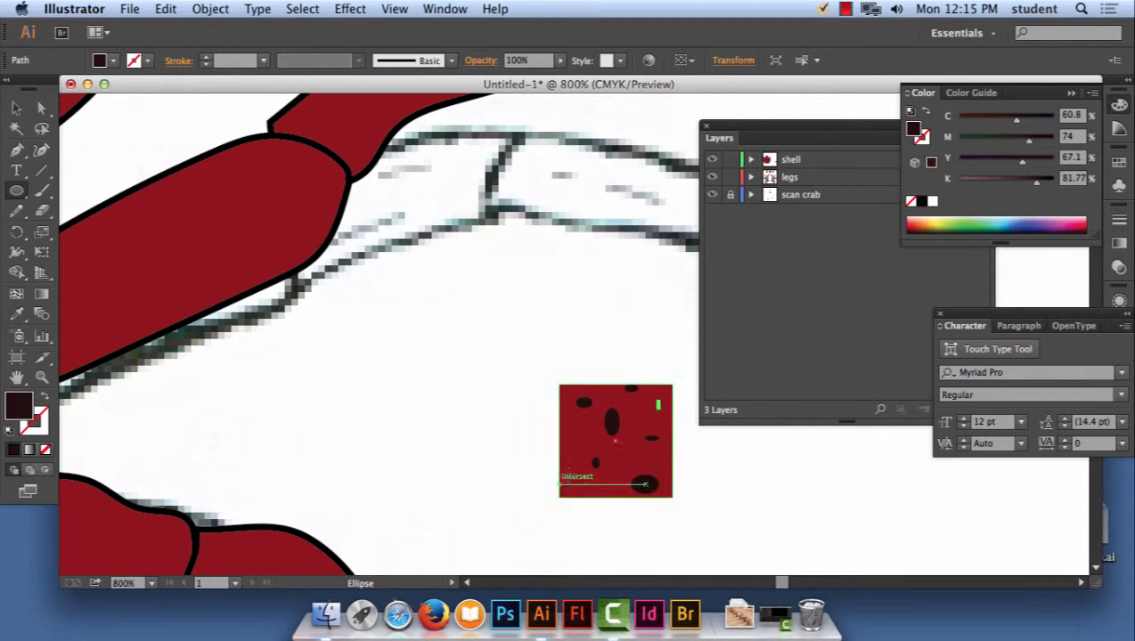
drag(570, 475, 585, 494)
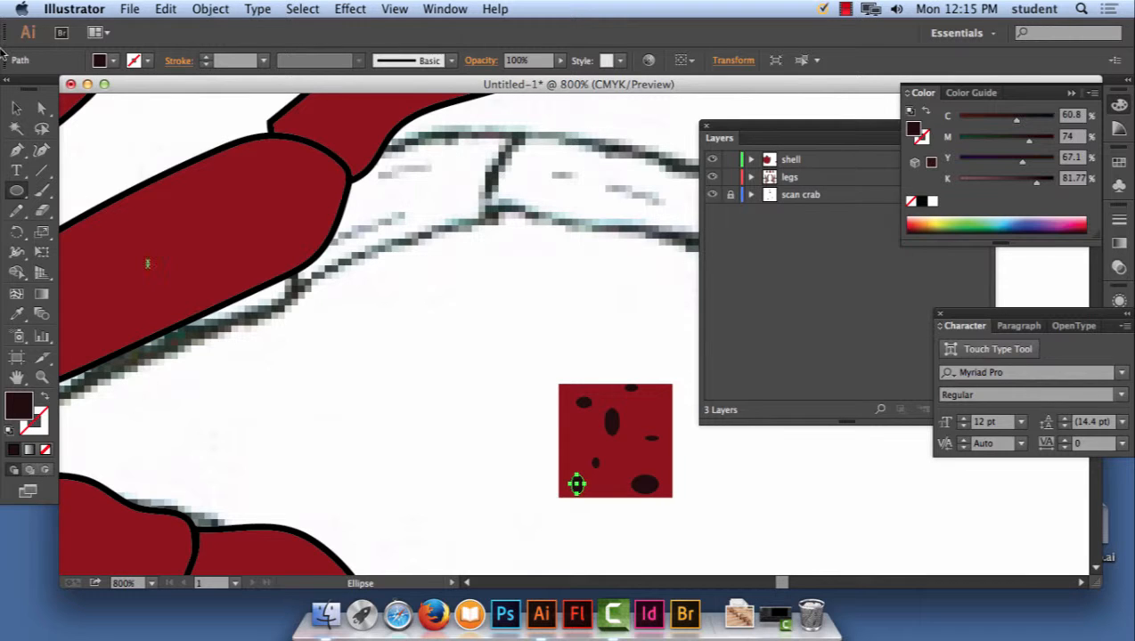
Change the fill of the tall ellipse near the square's centre to a slightly lighter dark red, C 51.22, M 78.89, Y 67.19, K 73.34
click(16, 108)
drag(578, 484, 611, 422)
double_click(23, 410)
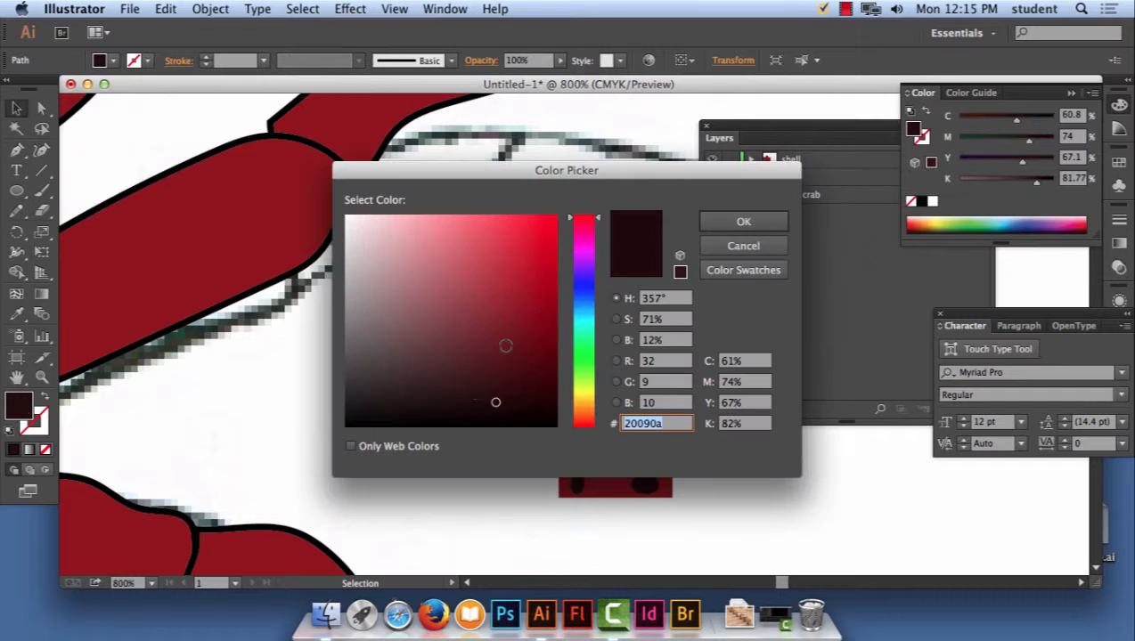
drag(486, 379, 474, 380)
click(746, 222)
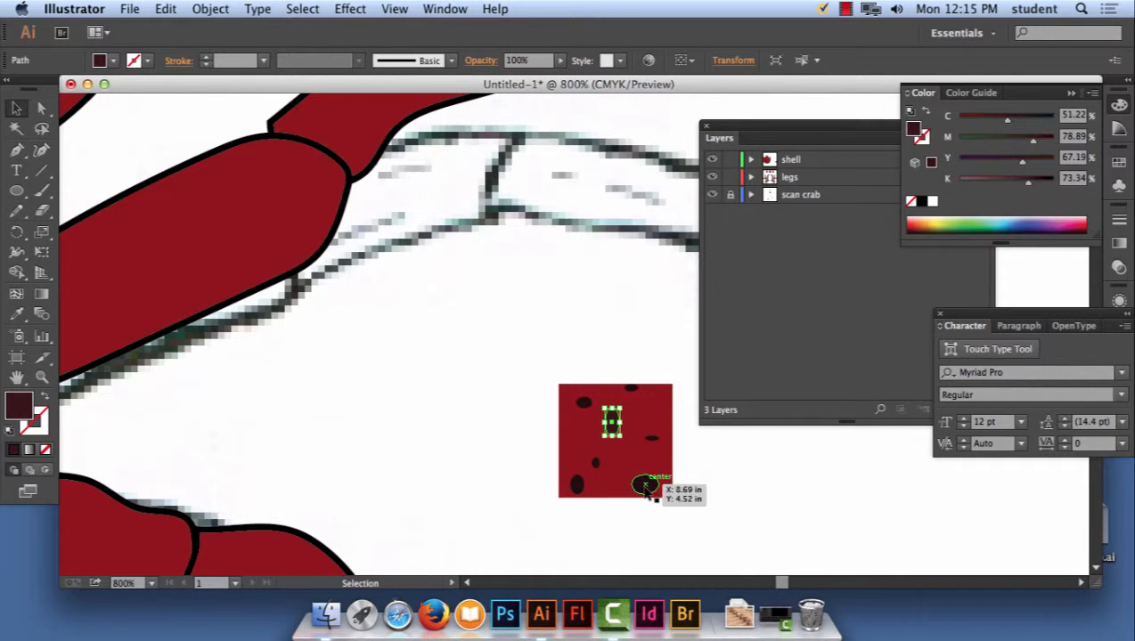
Try fills #a03f48 and #680b16 on the large ellipse in the square's lower-right corner
click(646, 482)
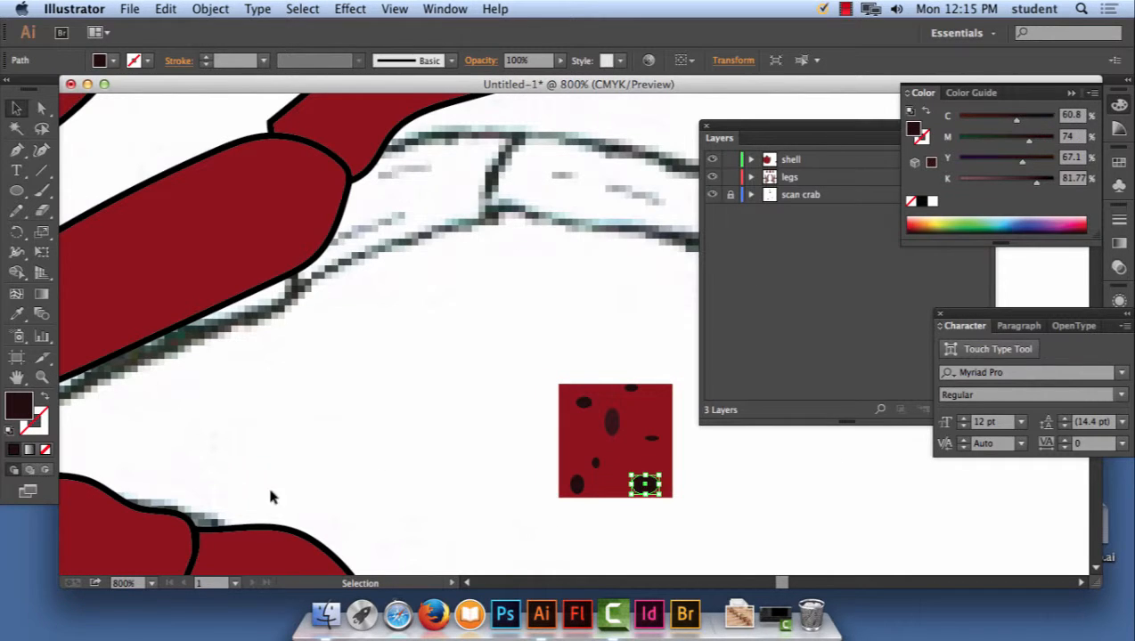
double_click(19, 406)
click(477, 292)
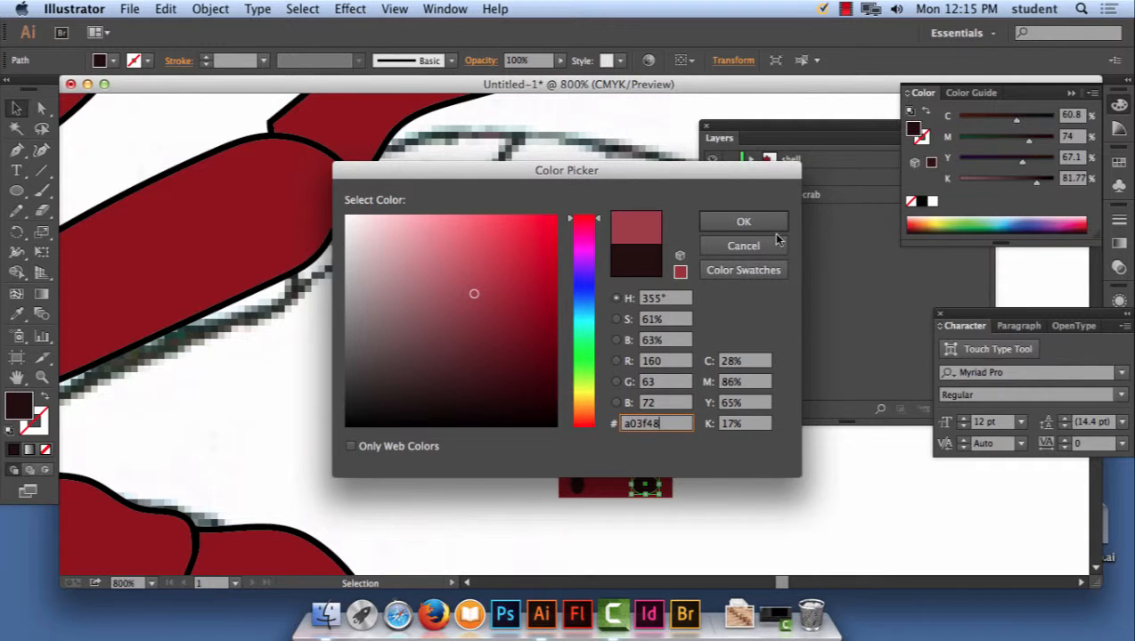
click(744, 222)
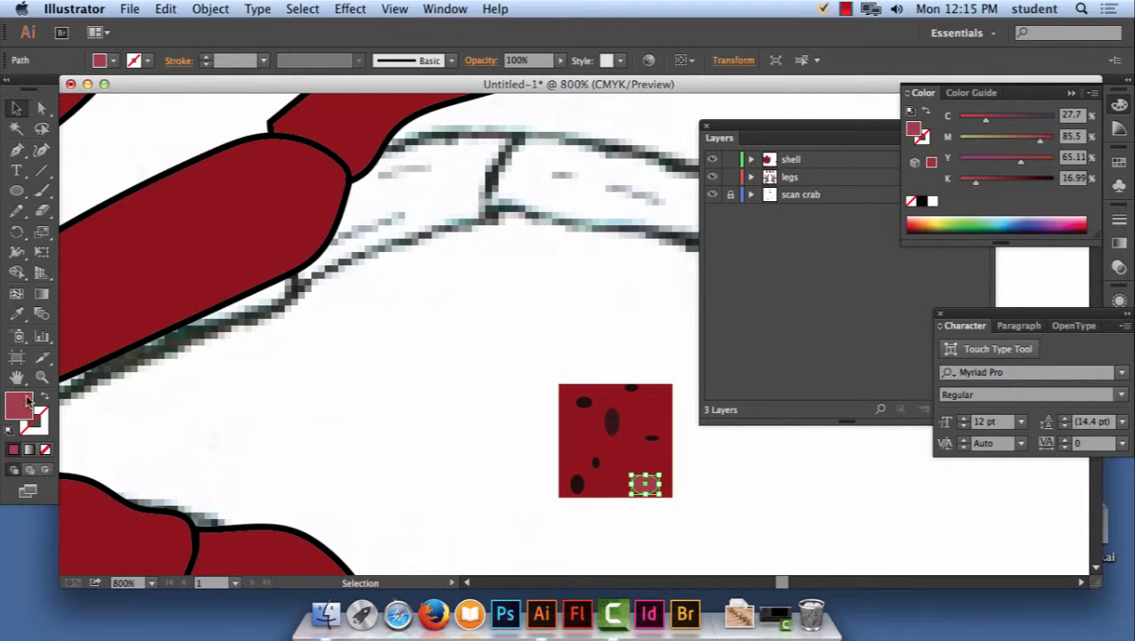
double_click(20, 406)
click(525, 377)
click(534, 331)
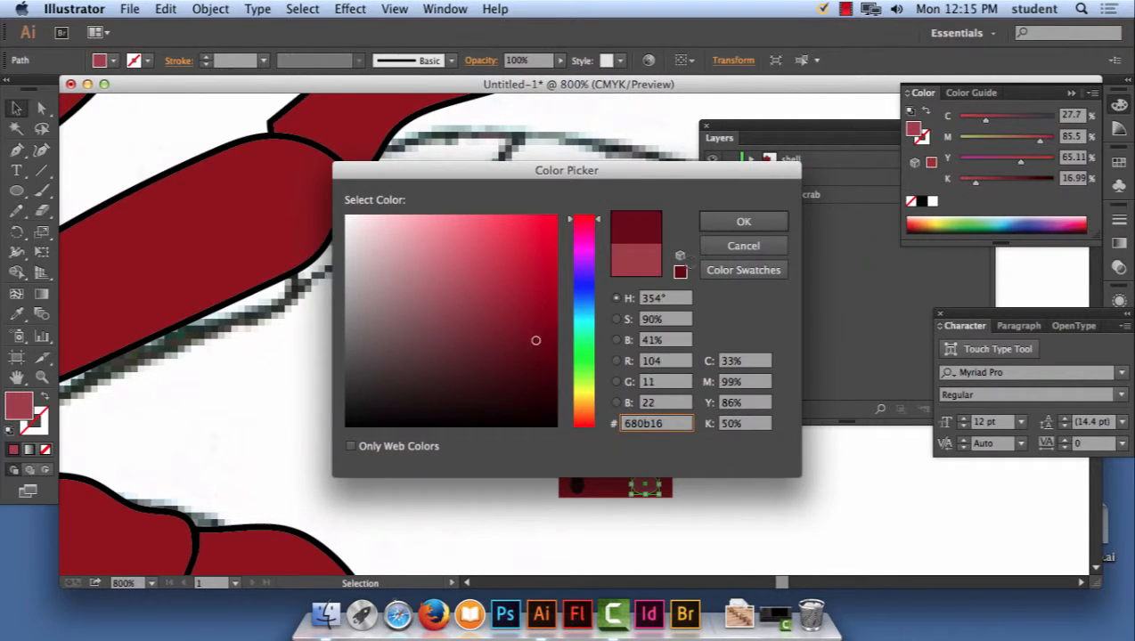
click(741, 222)
click(728, 513)
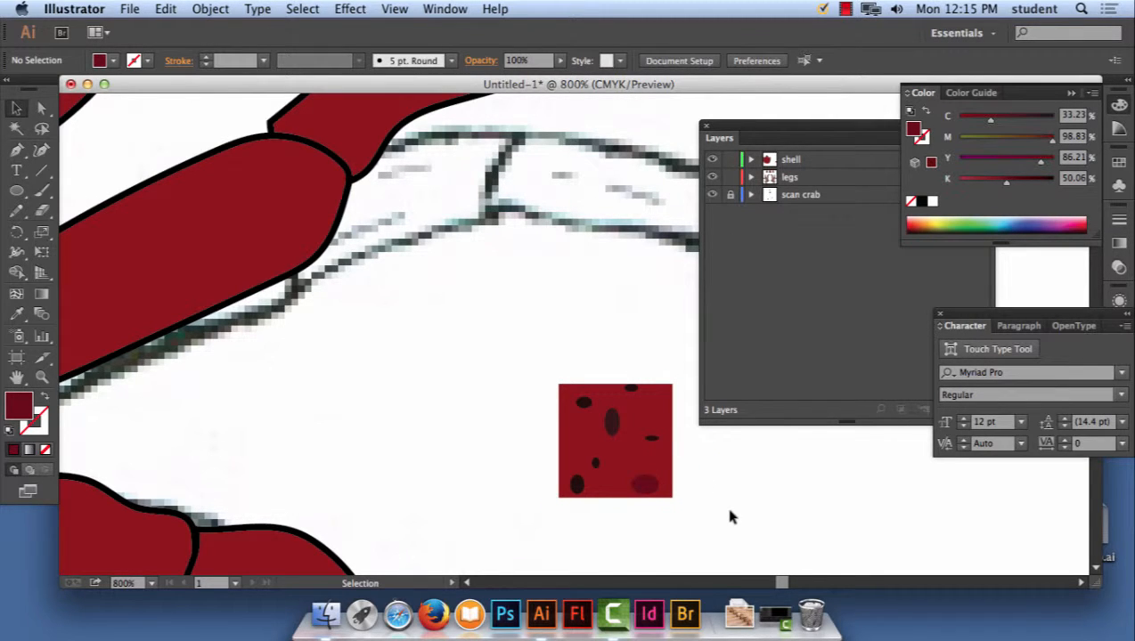
Set the fill of the large ellipse in the square's lower-right corner to #490611 and deselect it
click(645, 483)
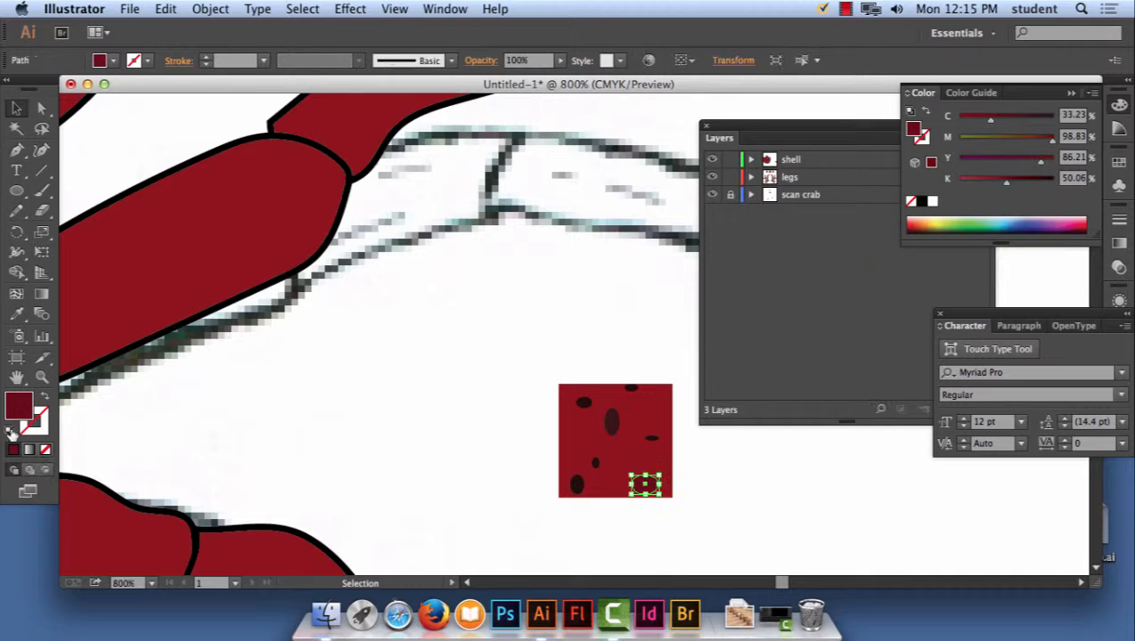
double_click(23, 402)
click(540, 366)
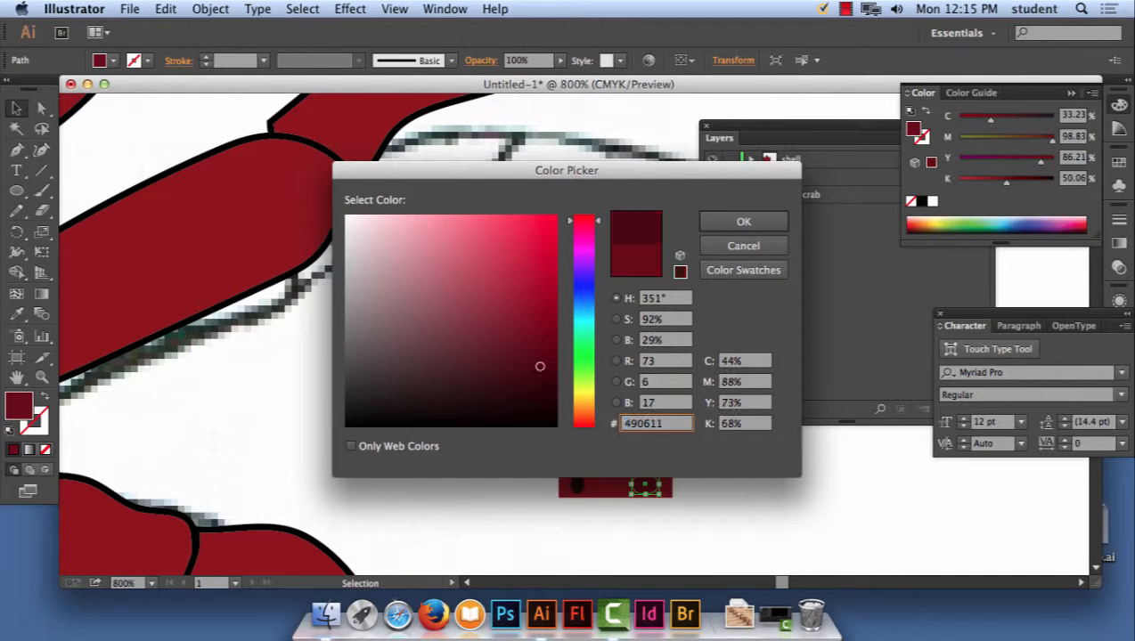
click(751, 222)
click(709, 544)
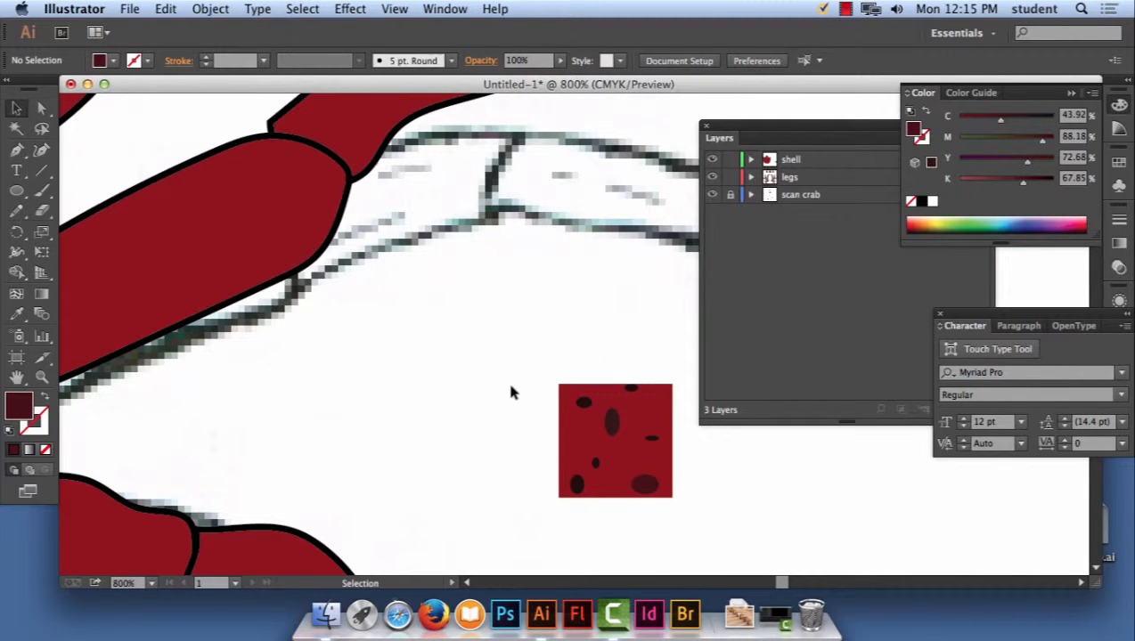
Select the red square together with all its spots and show the Pattern Options beside it
drag(527, 361, 696, 545)
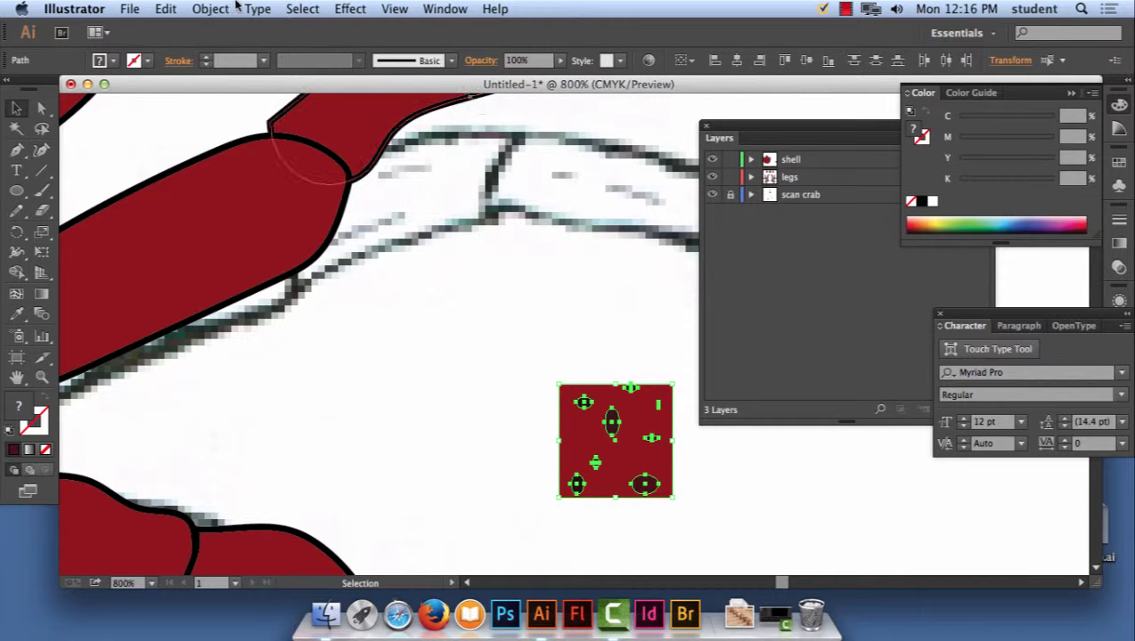
click(167, 9)
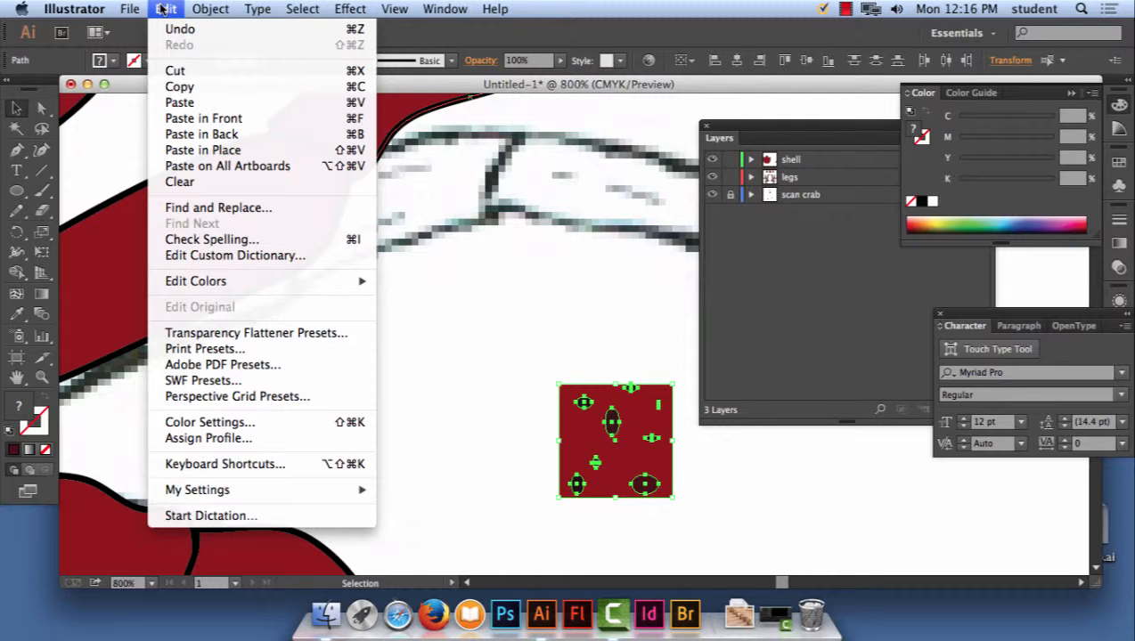
mouse_move(431, 7)
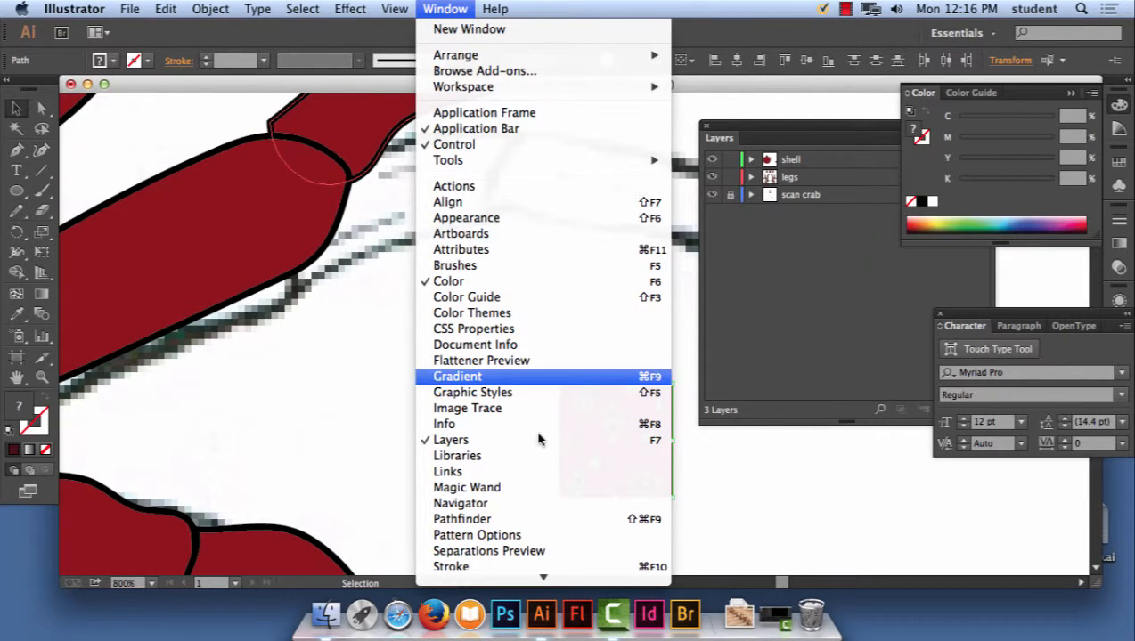
click(548, 537)
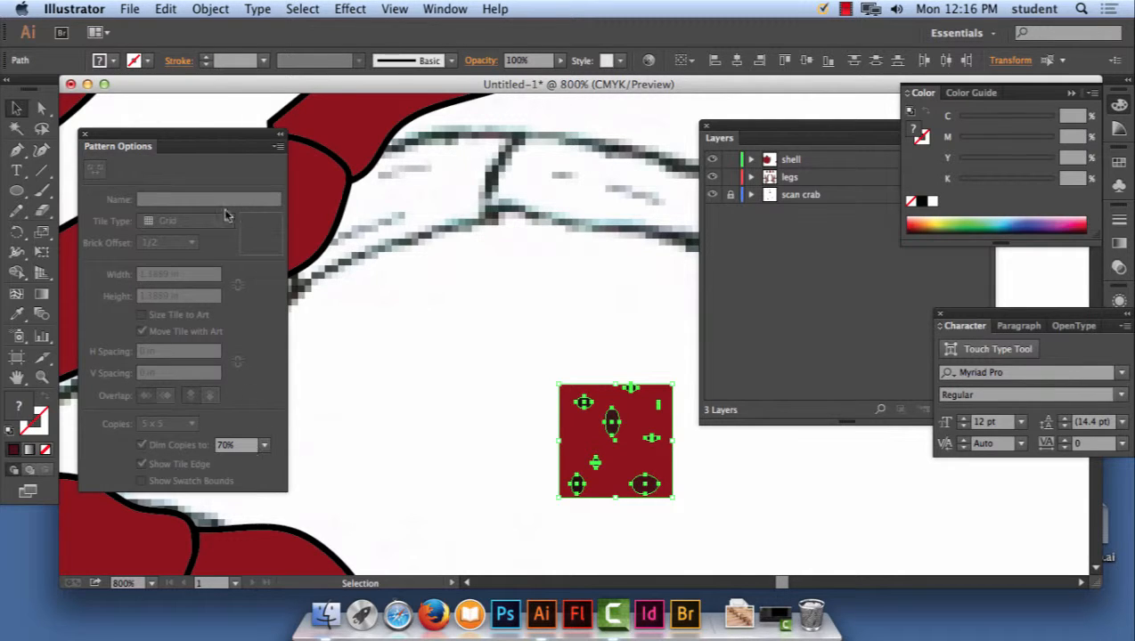
drag(220, 139, 329, 134)
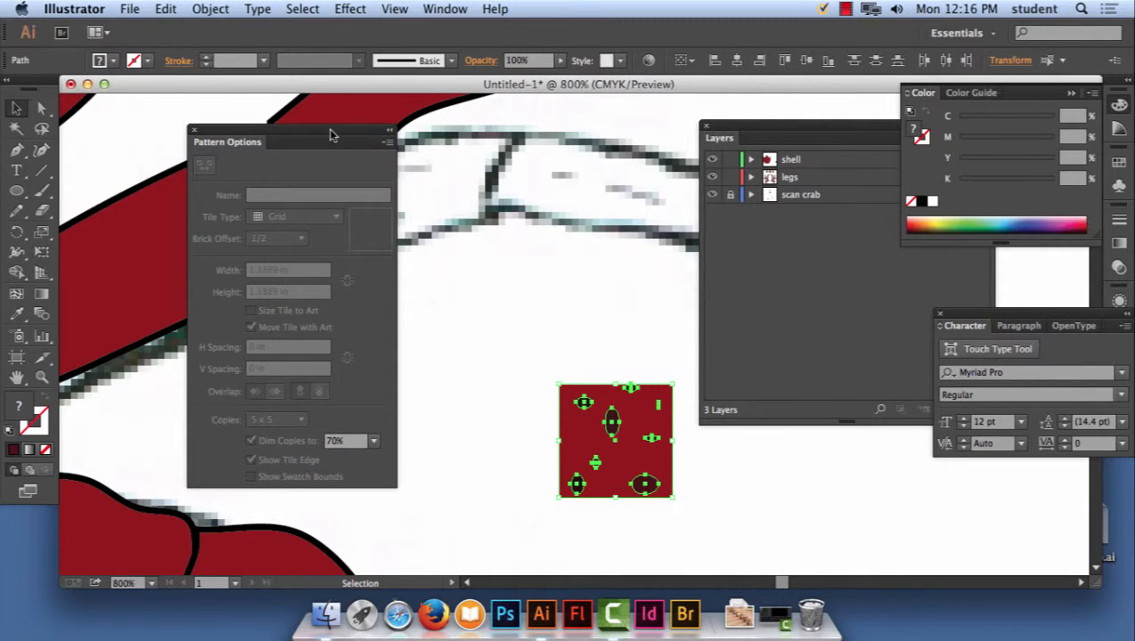
click(181, 8)
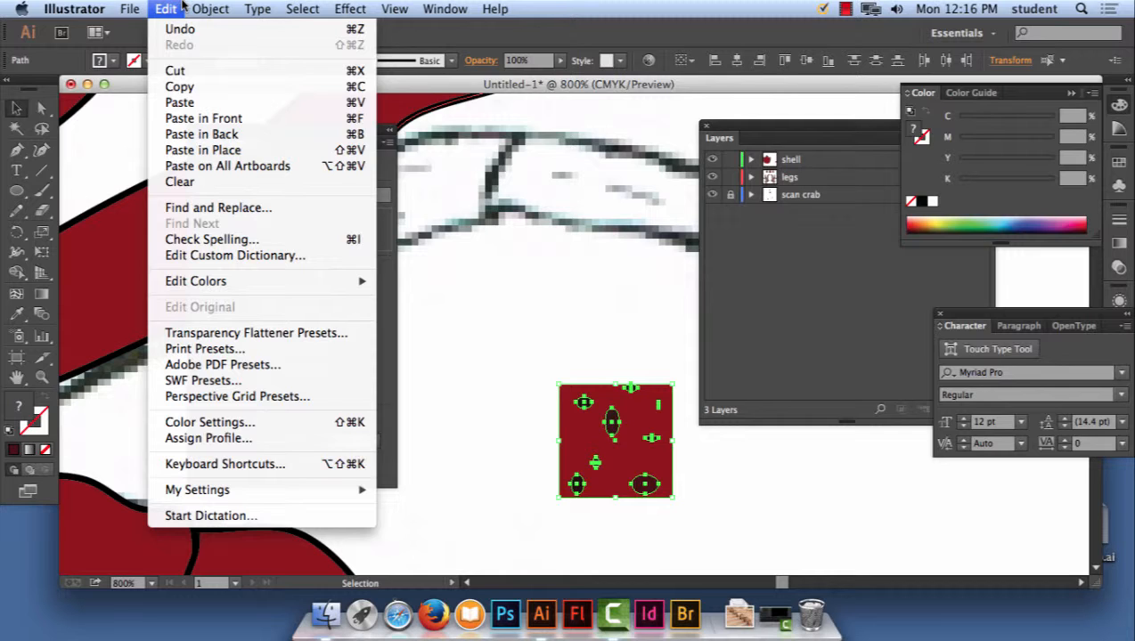
click(181, 8)
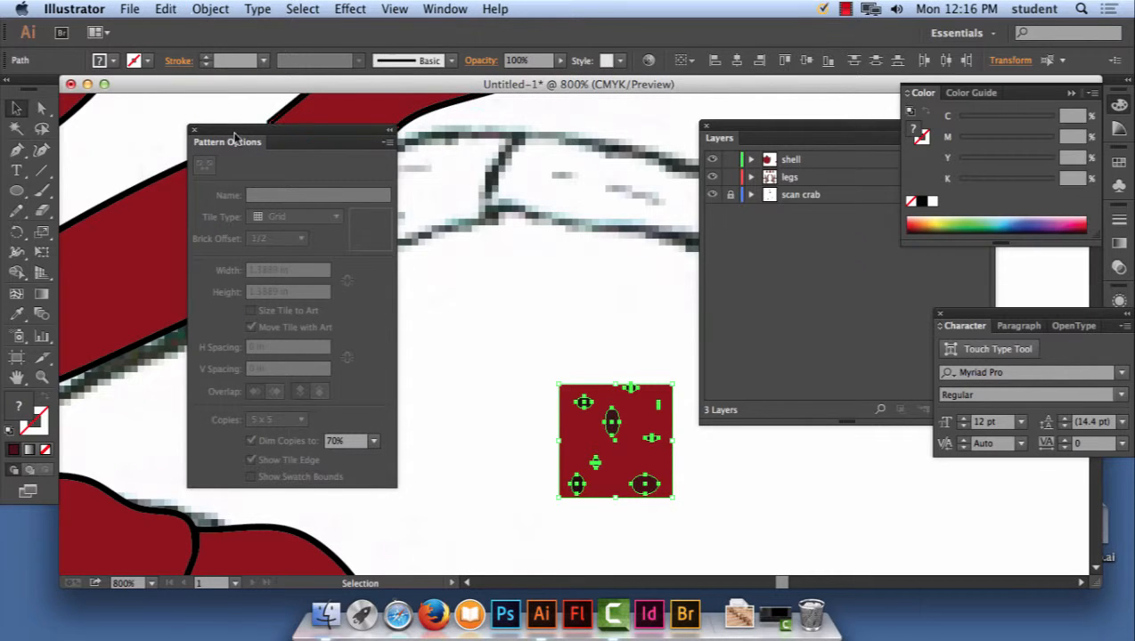
click(388, 143)
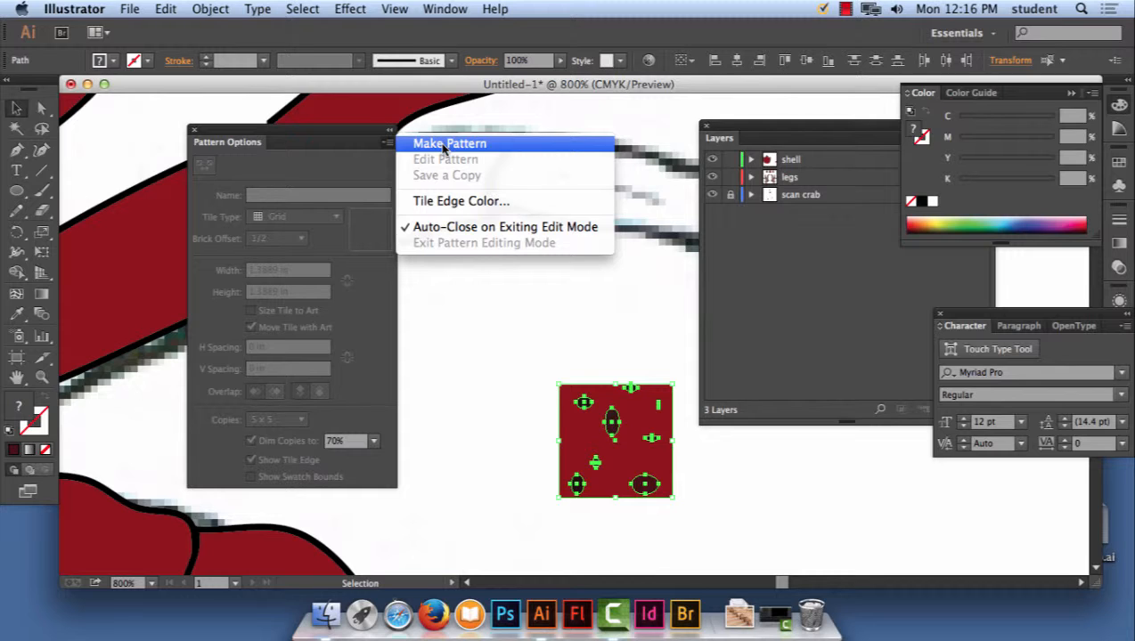
click(623, 435)
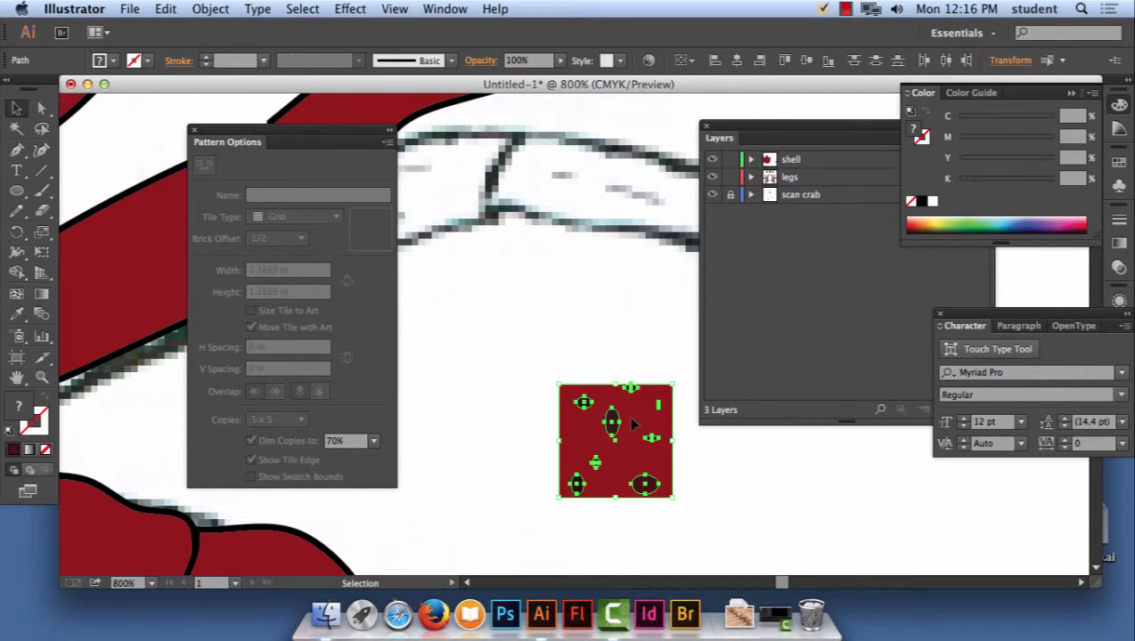
right_click(630, 426)
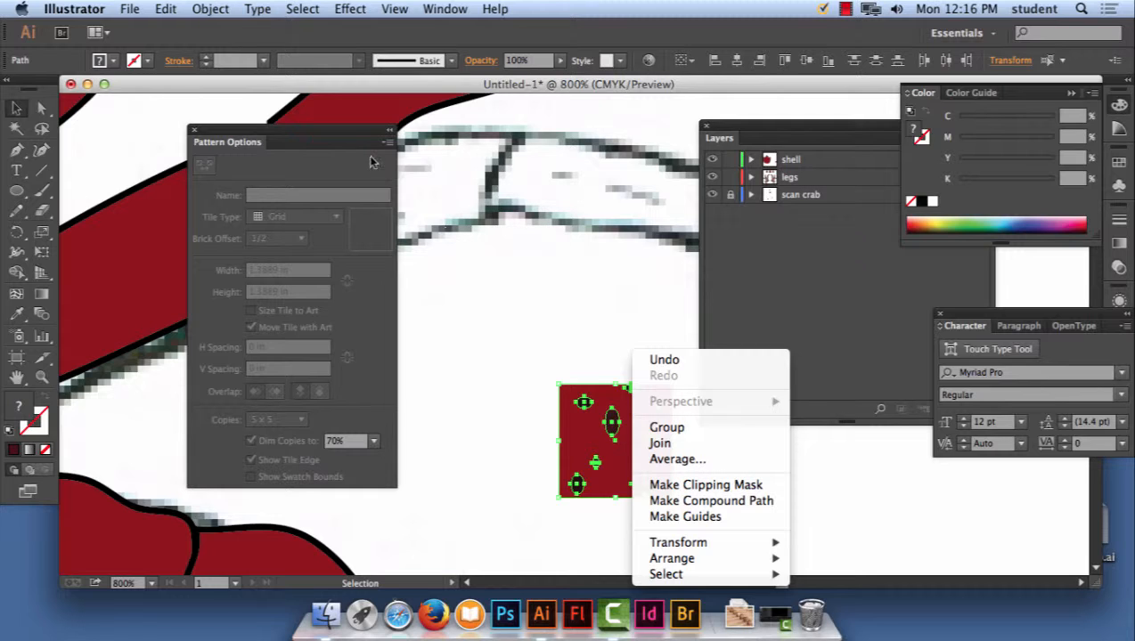
click(344, 130)
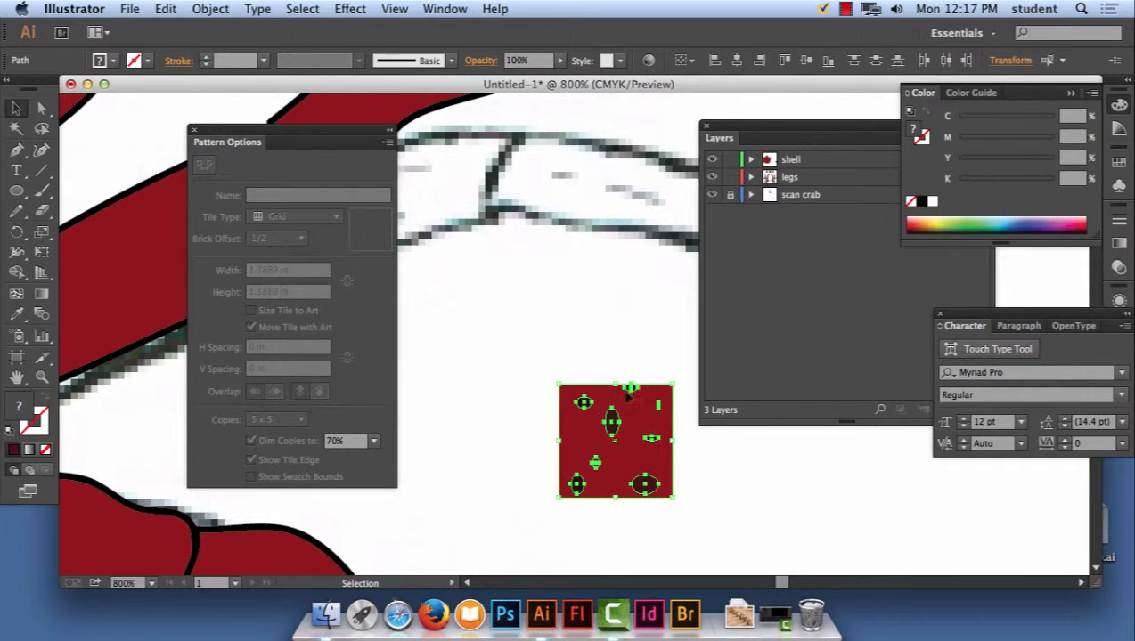
Make a grid pattern swatch from the selected spotted square with the default options and finish pattern editing
click(387, 144)
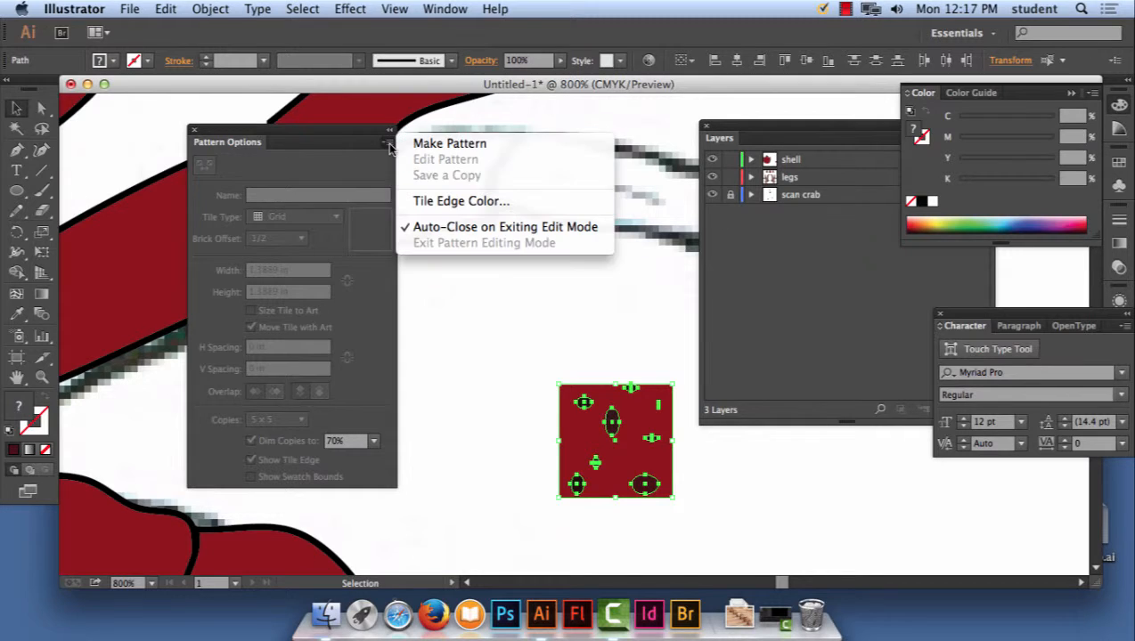
click(448, 145)
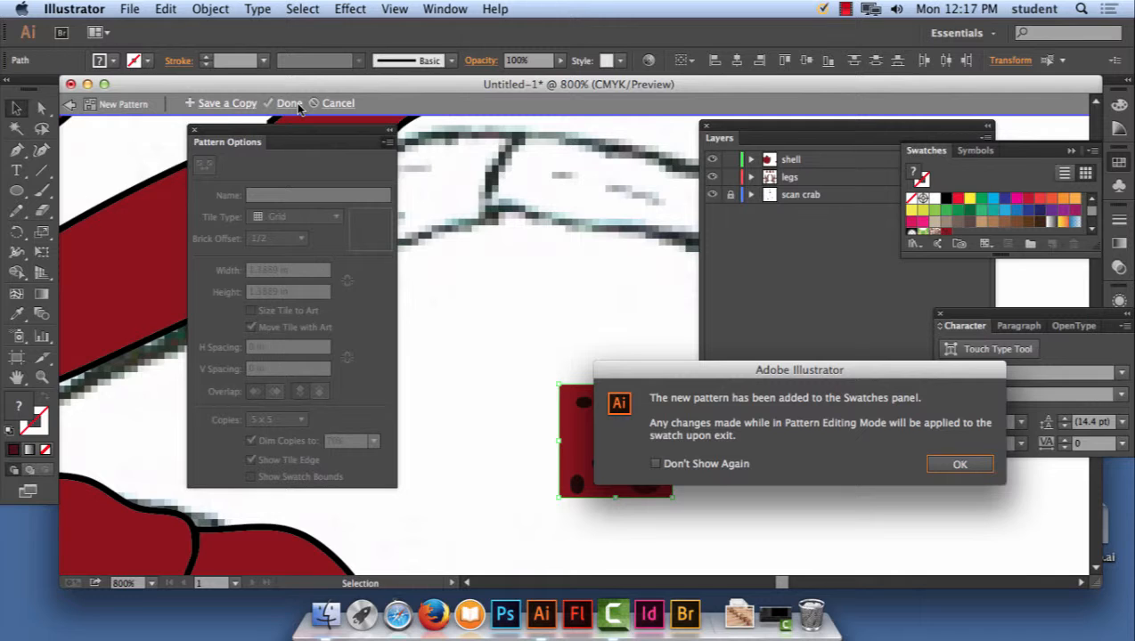
click(960, 464)
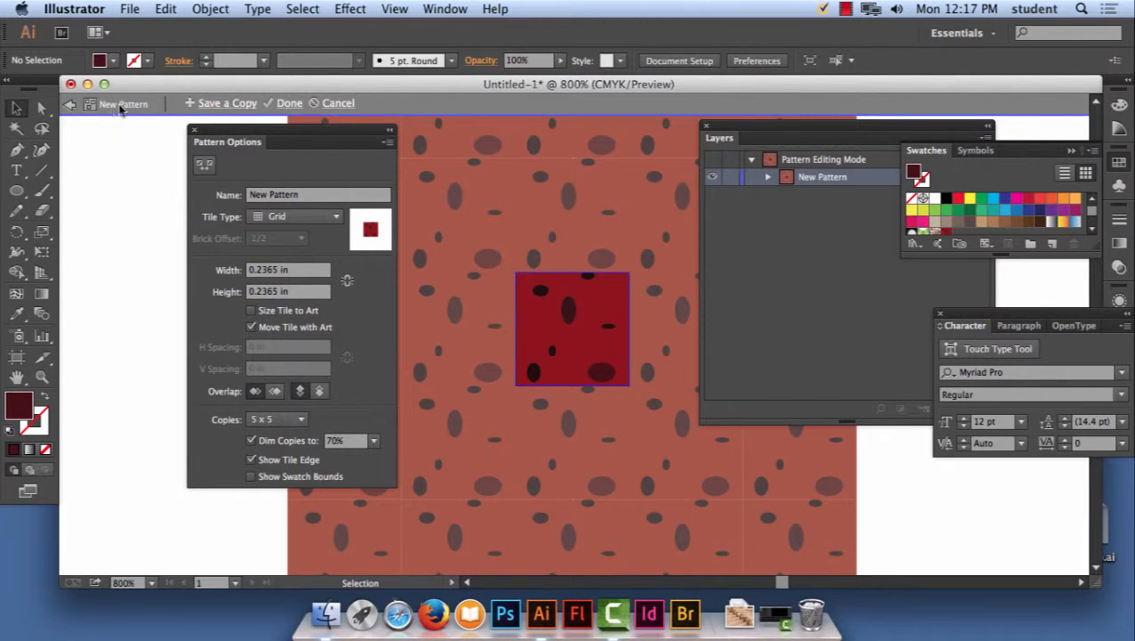
click(288, 104)
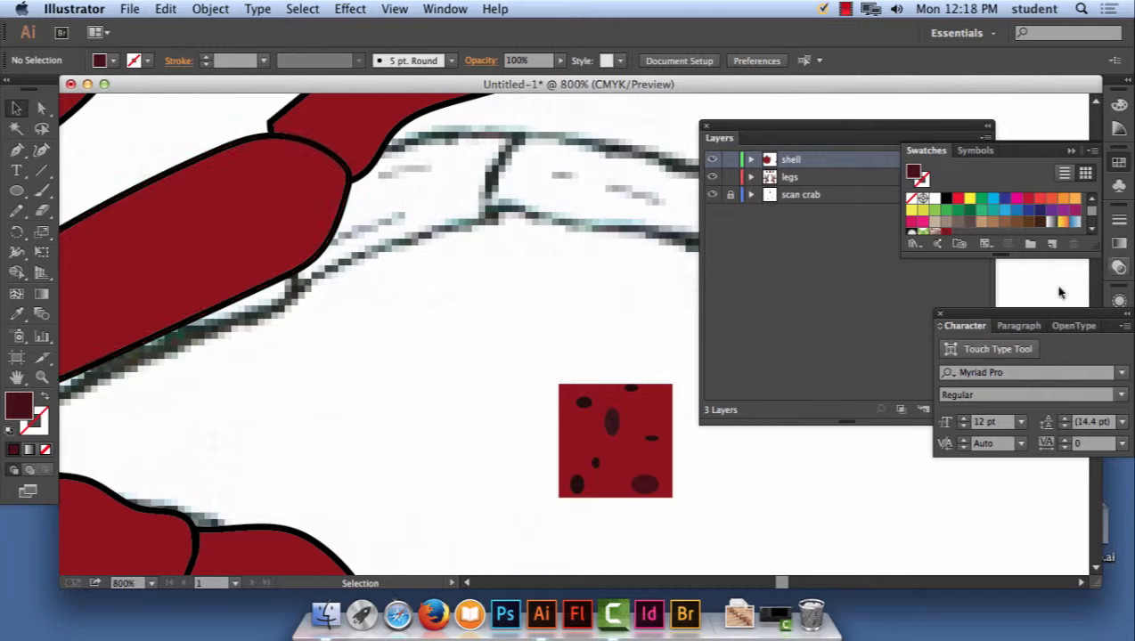
Enlarge the swatch display, fill the crab's shell with the new spotted pattern swatch and deselect it
drag(1095, 253, 1095, 332)
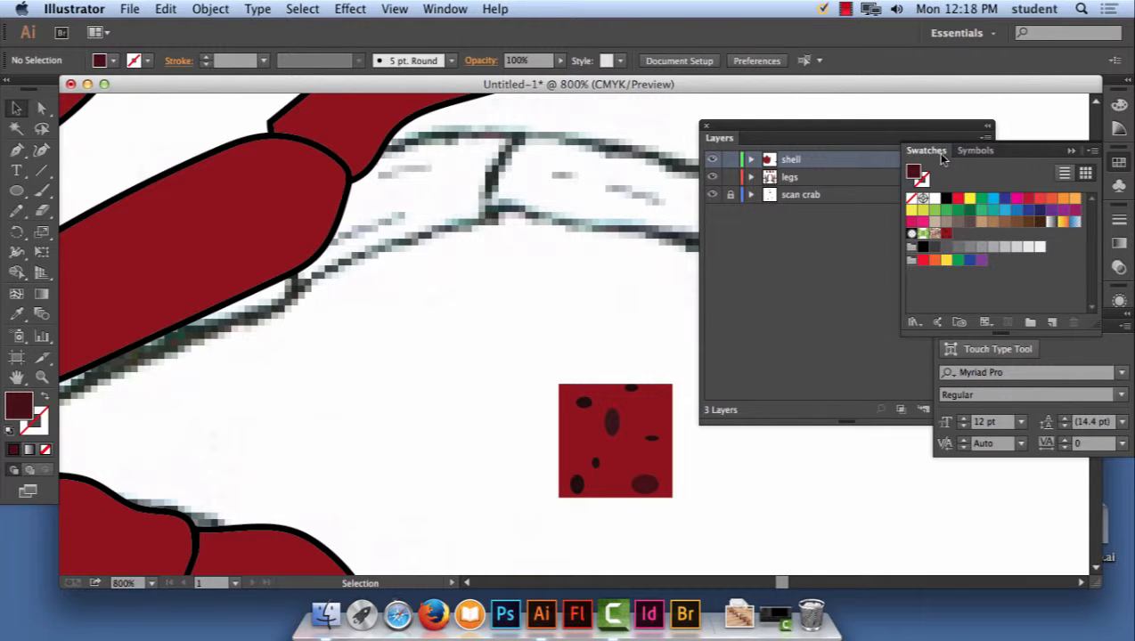
click(446, 9)
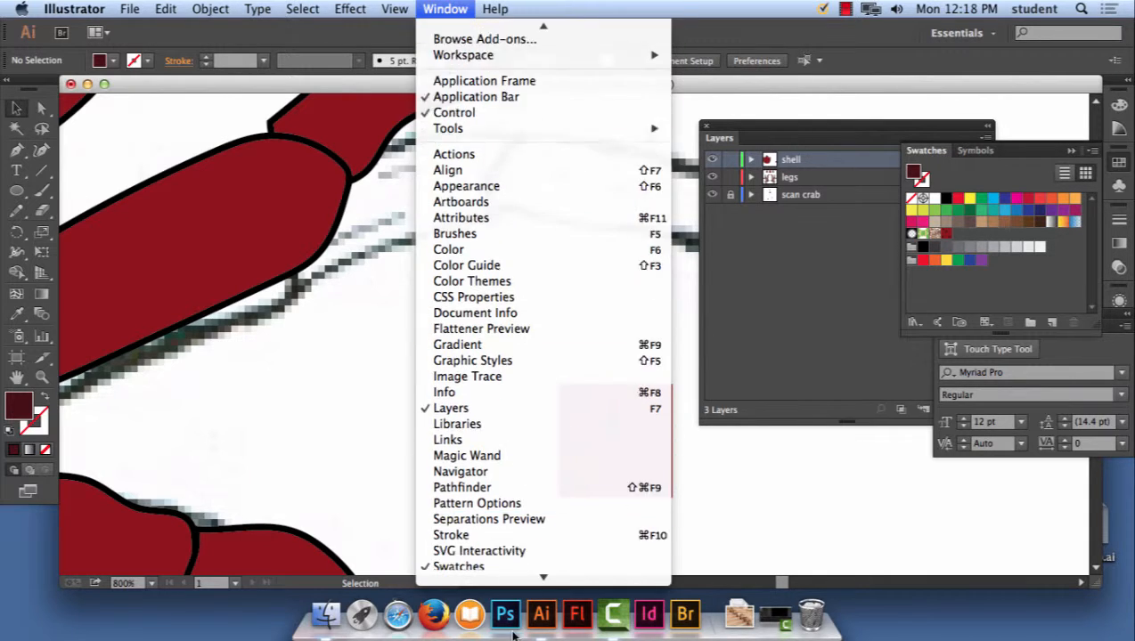
click(547, 460)
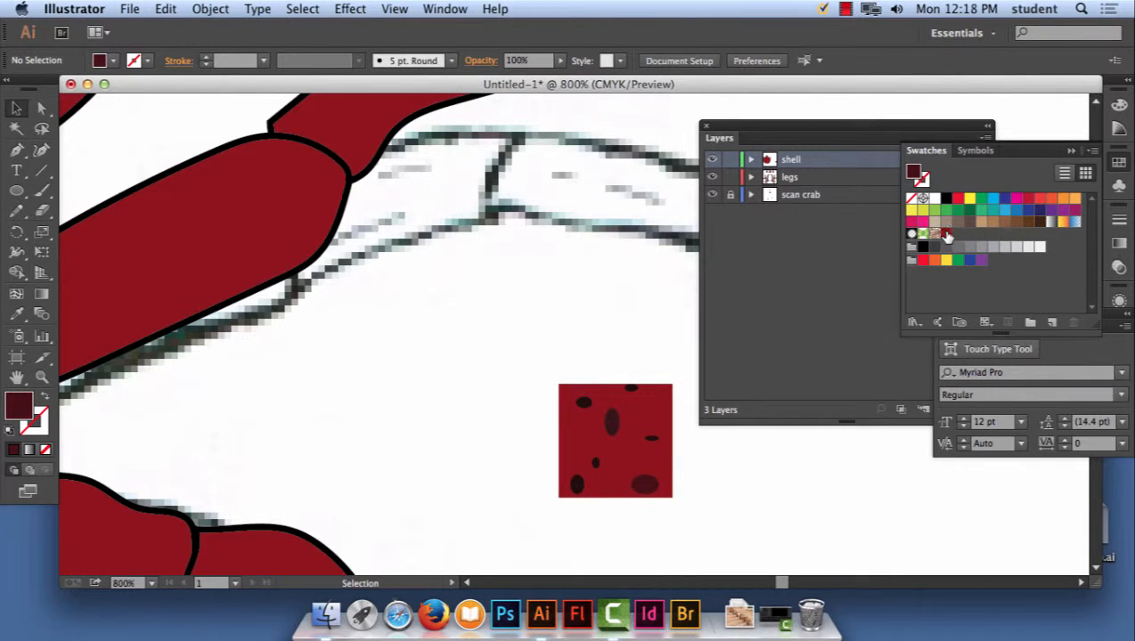
drag(230, 340, 534, 336)
drag(322, 335, 547, 392)
key(super+minus)
key(super+minus)
key(super+minus)
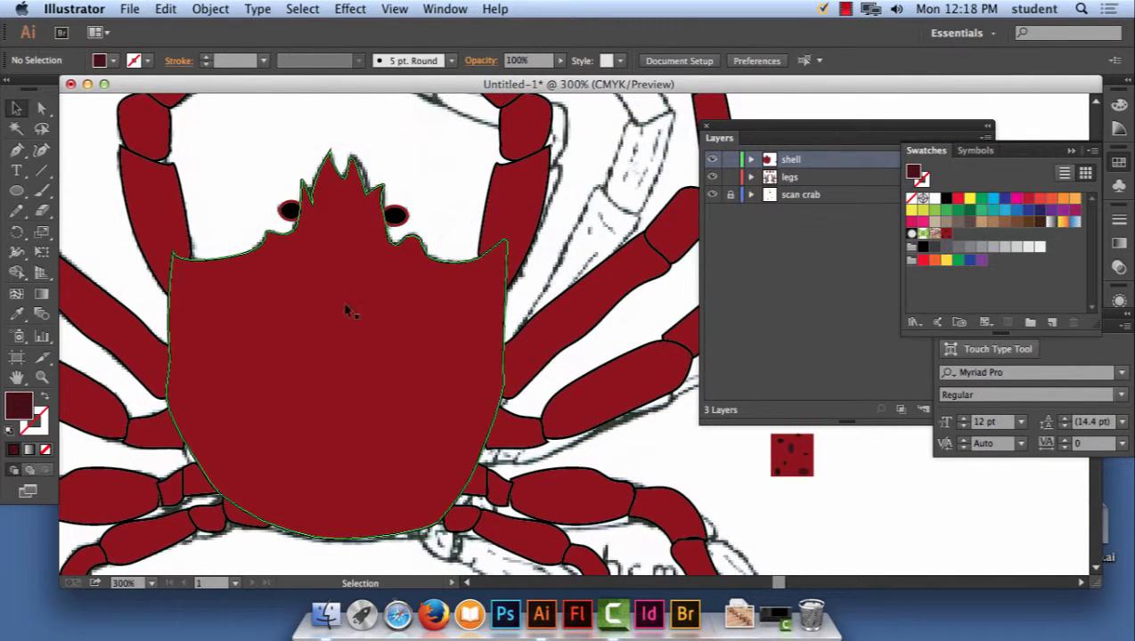
click(355, 342)
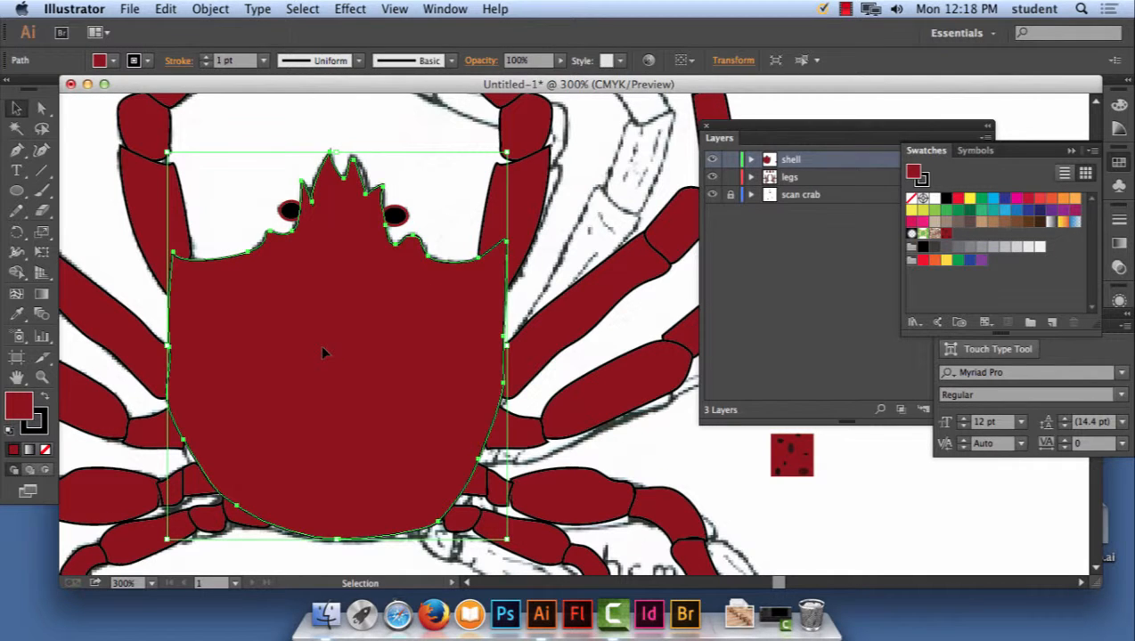
click(946, 234)
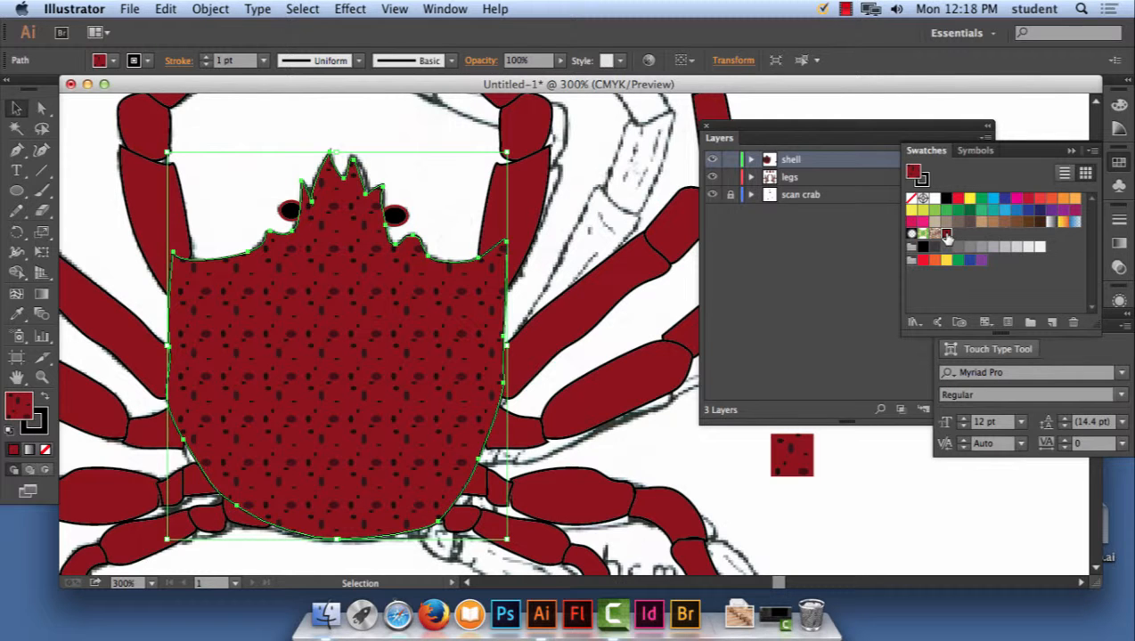
click(912, 526)
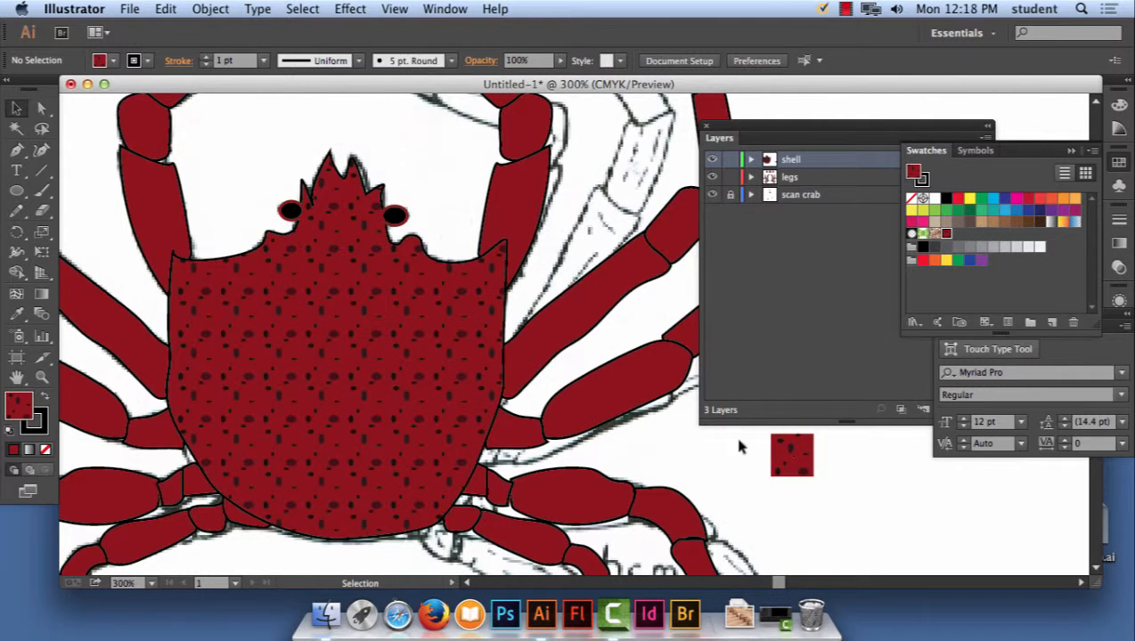
Delete the leftover spotted square and its ellipses beside the crab
drag(759, 429, 843, 491)
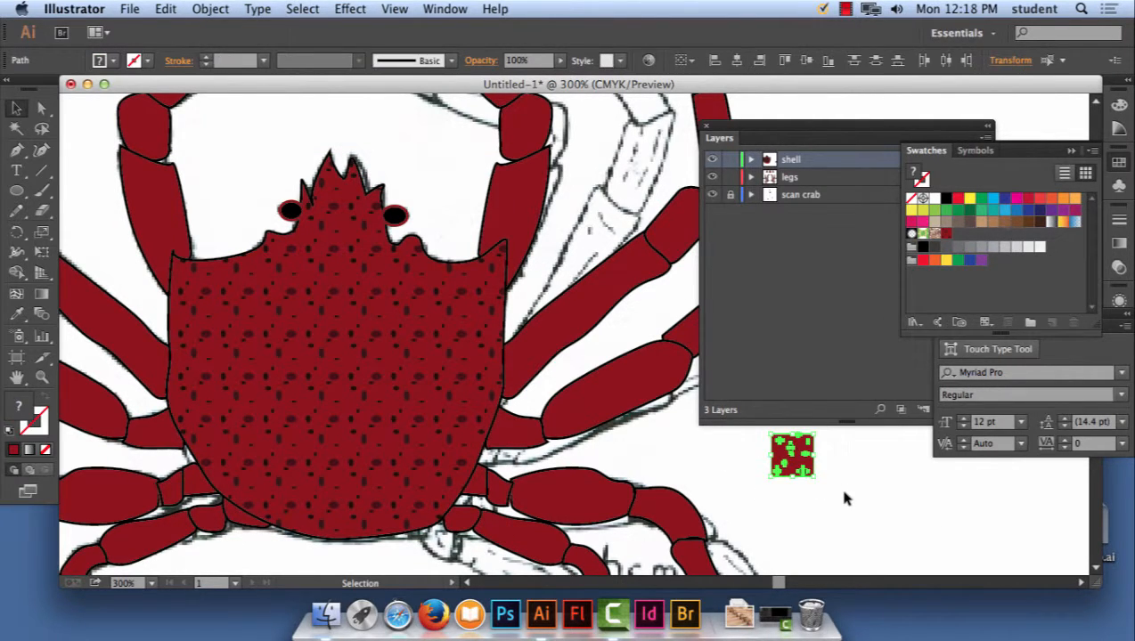
click(889, 440)
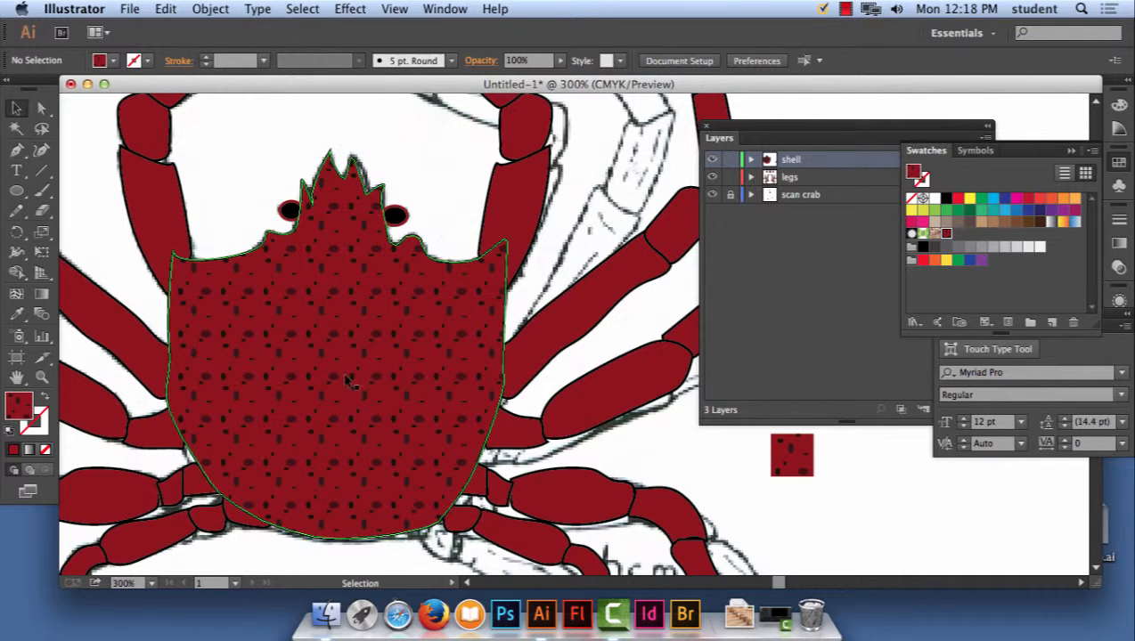
key(super+minus)
key(super+minus)
key(super+minus)
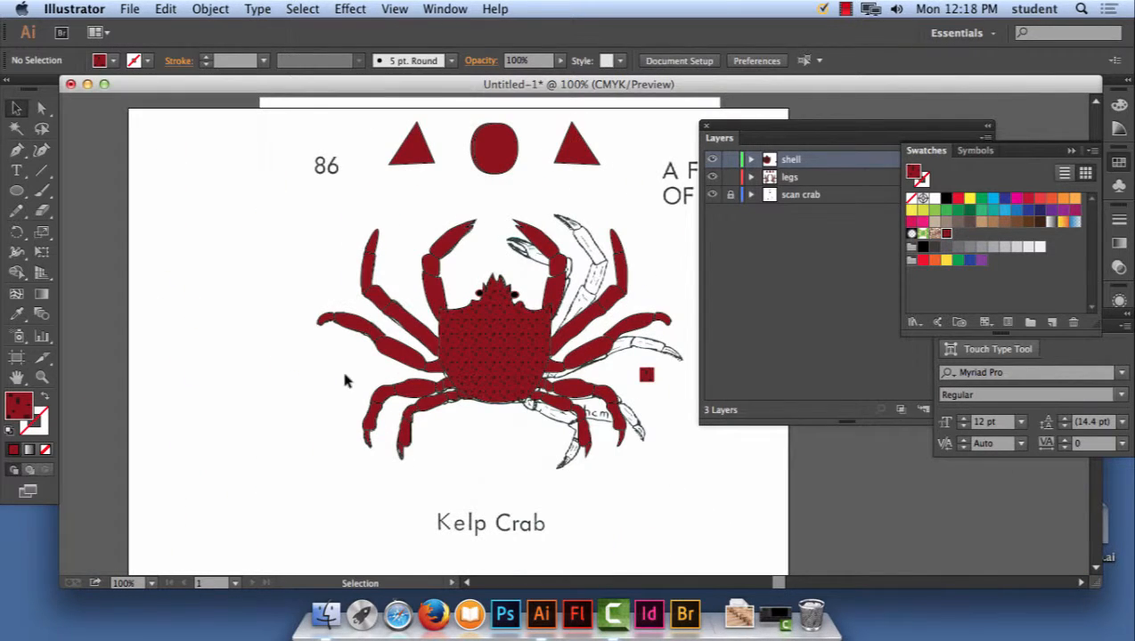
drag(299, 201, 689, 494)
click(706, 471)
drag(653, 381, 662, 383)
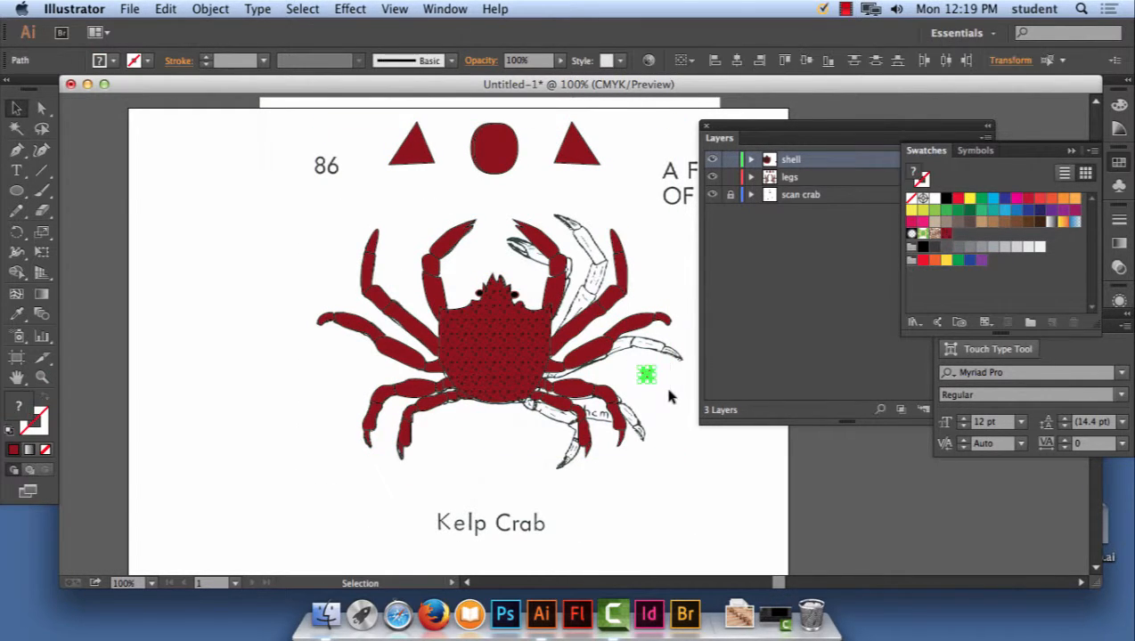
key(Delete)
Try shifting the whole crab and the shapes above it sideways off the scan, and undo the move
drag(307, 211, 683, 472)
drag(519, 357, 474, 343)
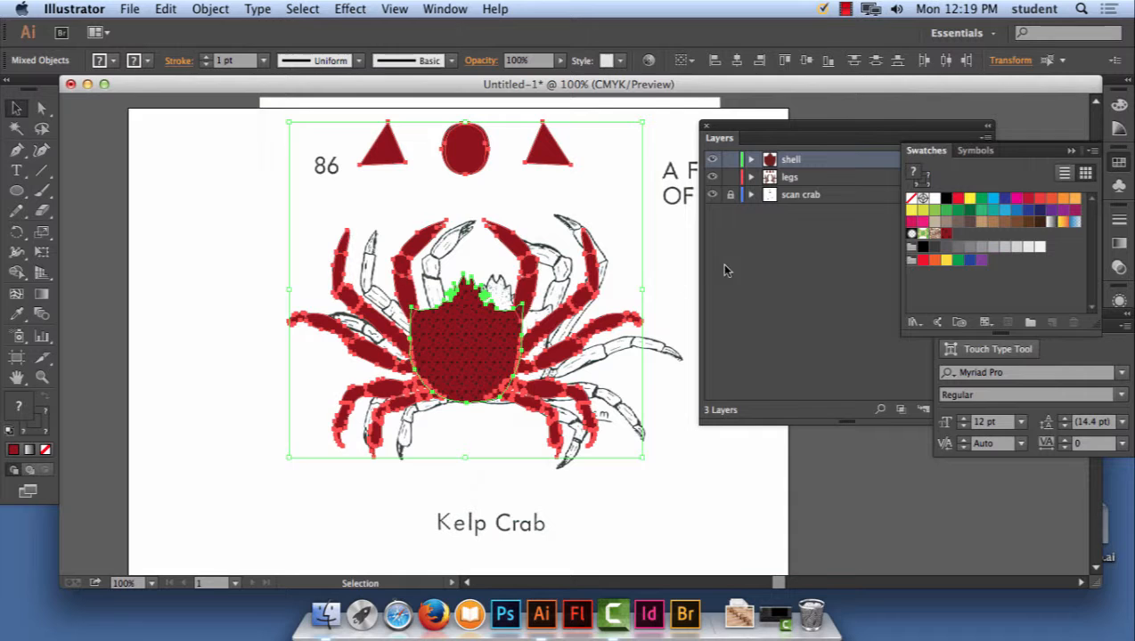
click(677, 290)
click(166, 8)
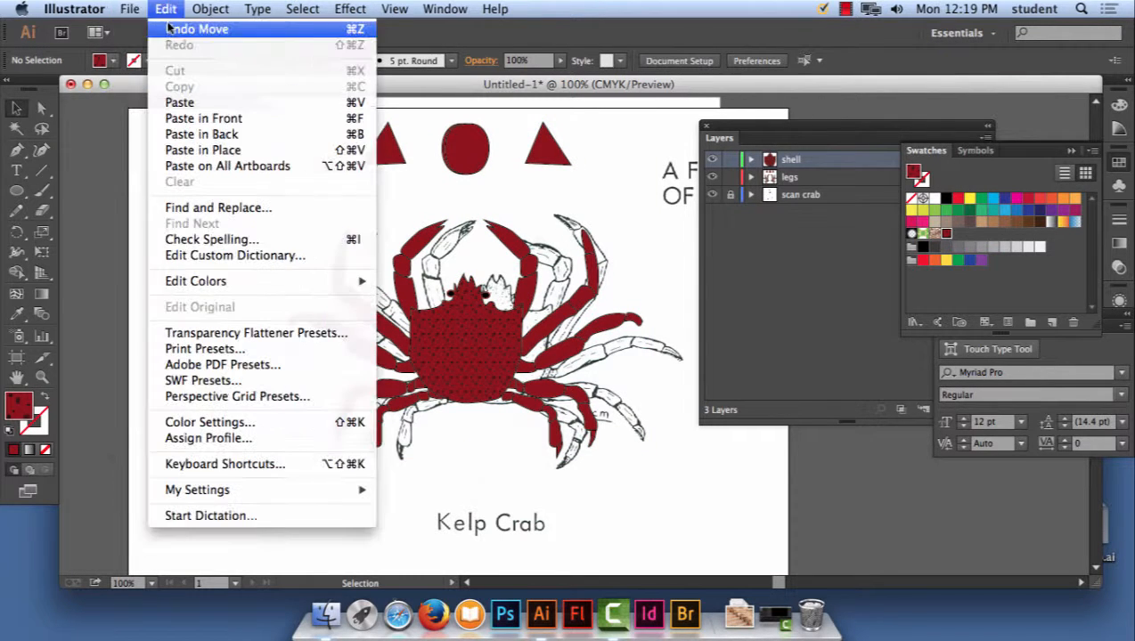
click(165, 30)
Save the document to the Desktop as mycrab.ai in Adobe Illustrator format with the Illustrator CC version options
click(130, 9)
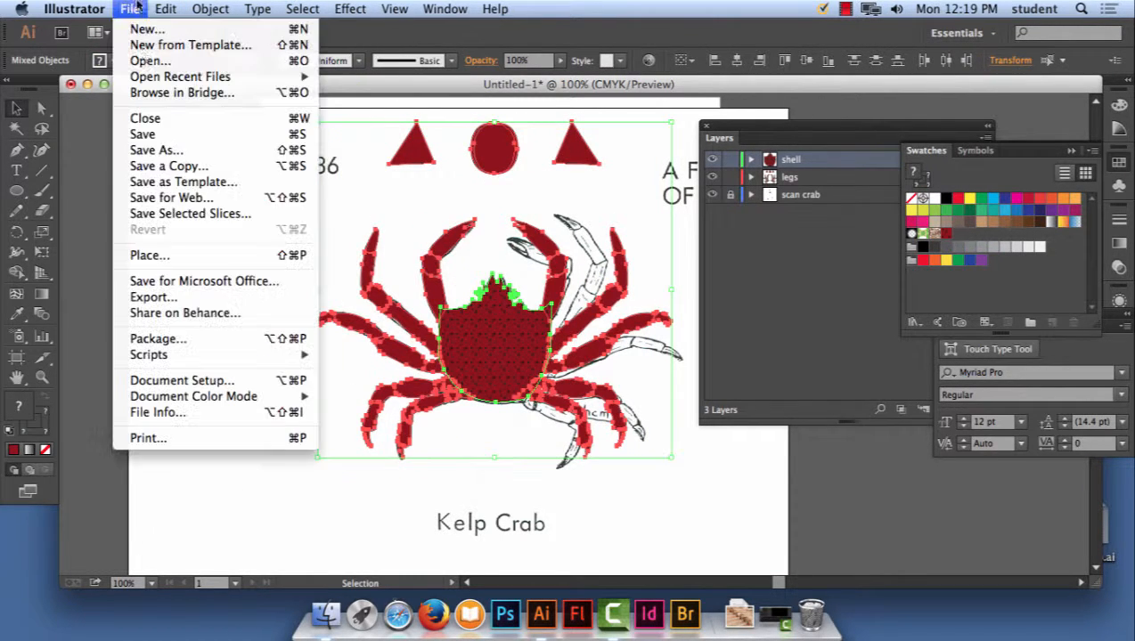
click(156, 151)
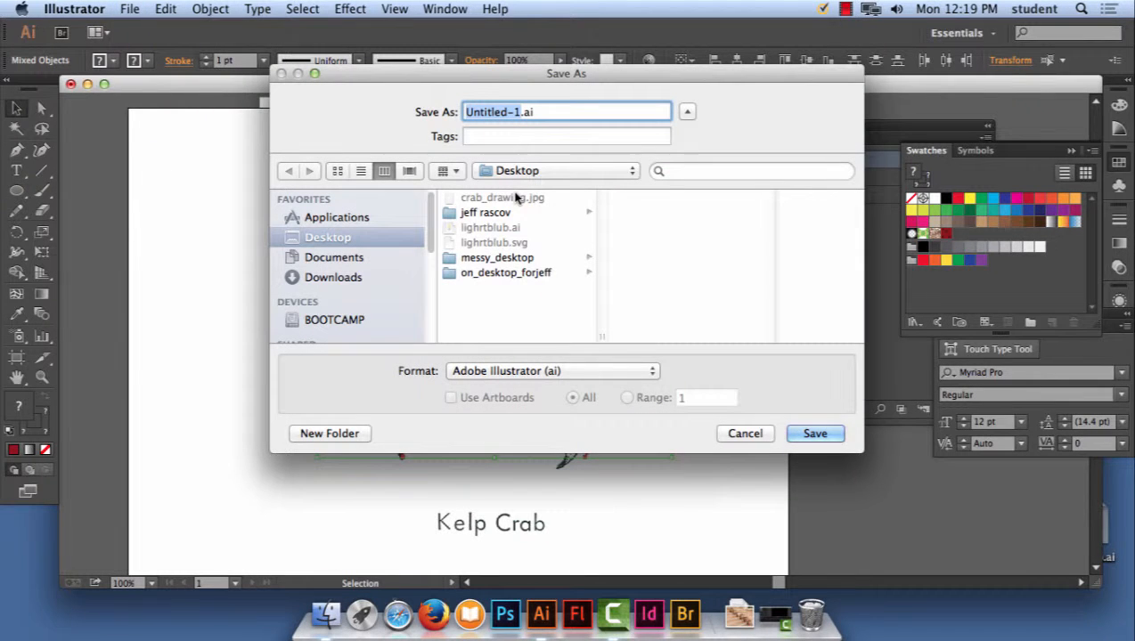
text(mycra)
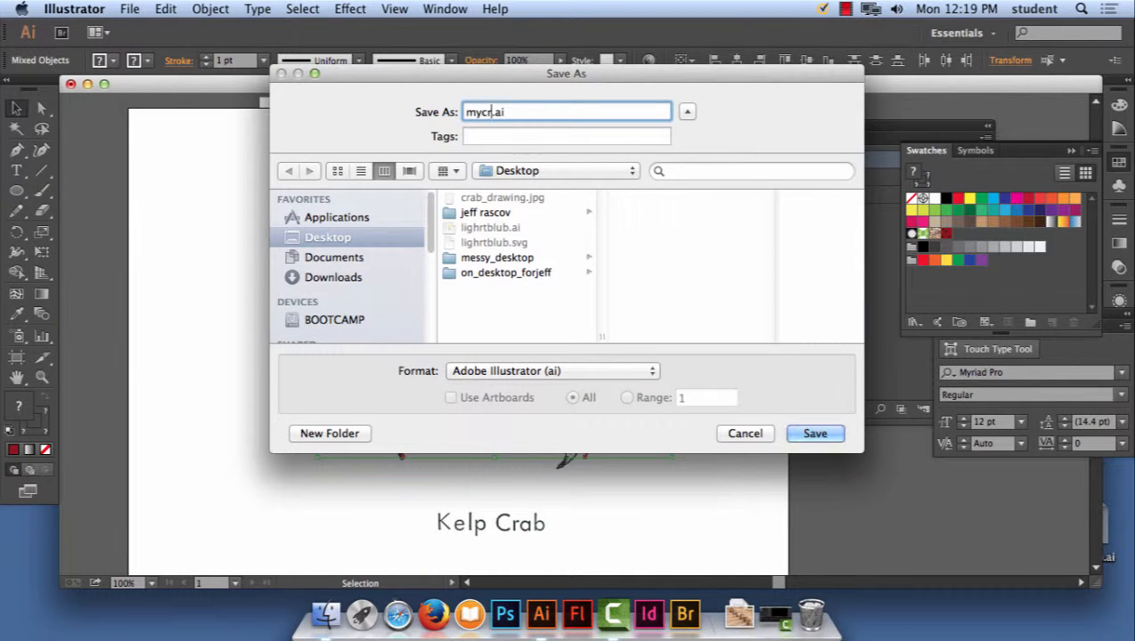
text(b)
click(818, 435)
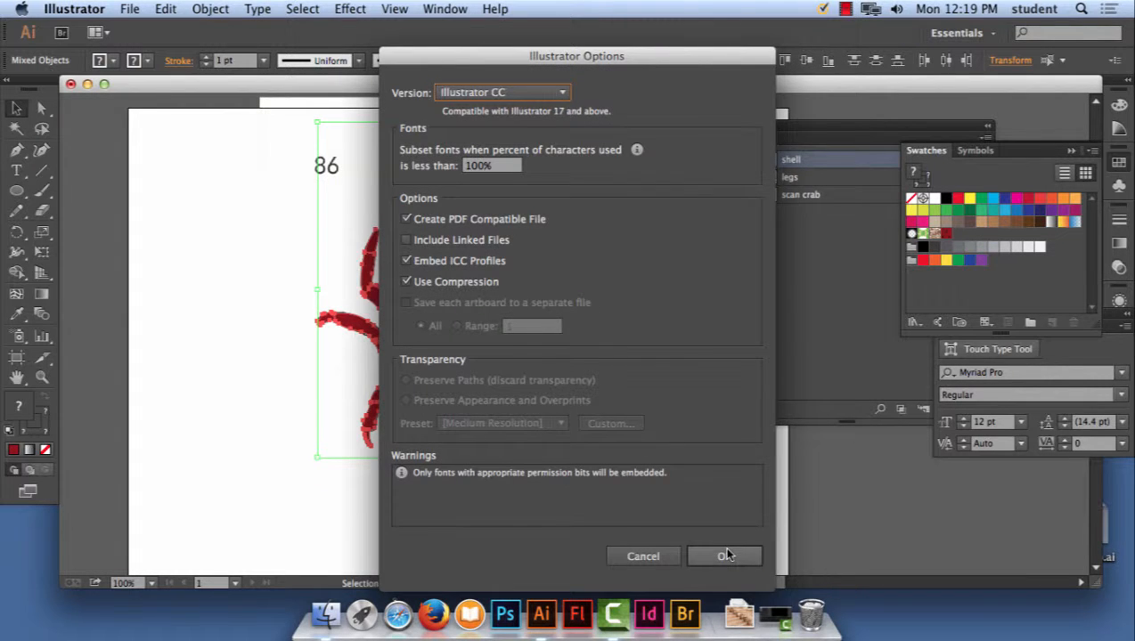
click(725, 554)
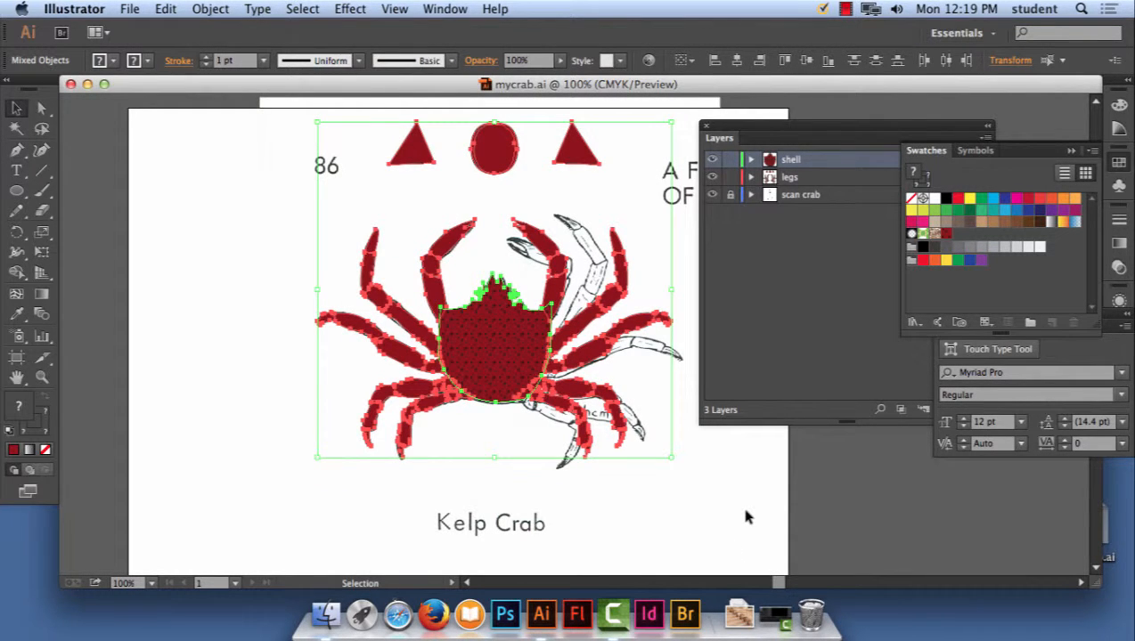